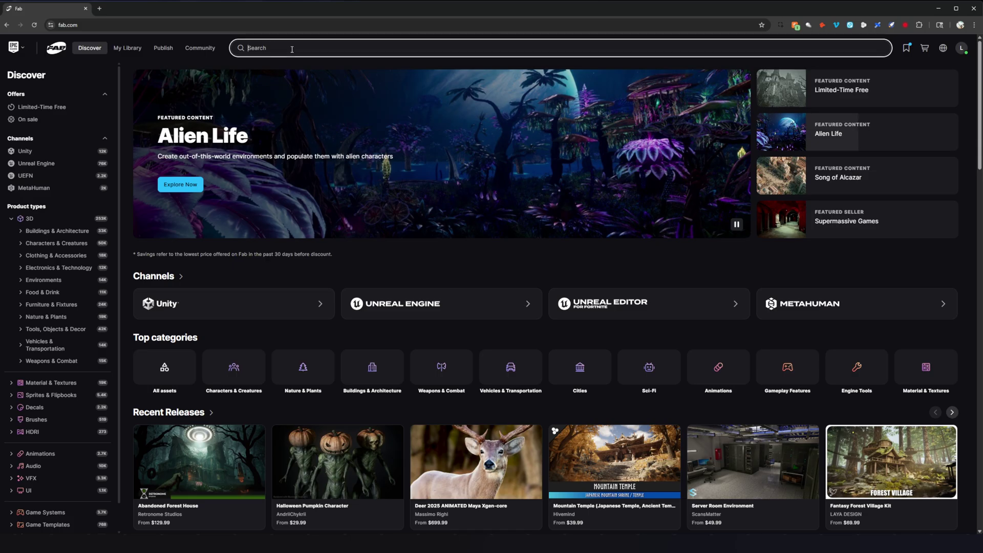
# - Search Fab for "cinematic car rig lite"
pyautogui.write('cinem')
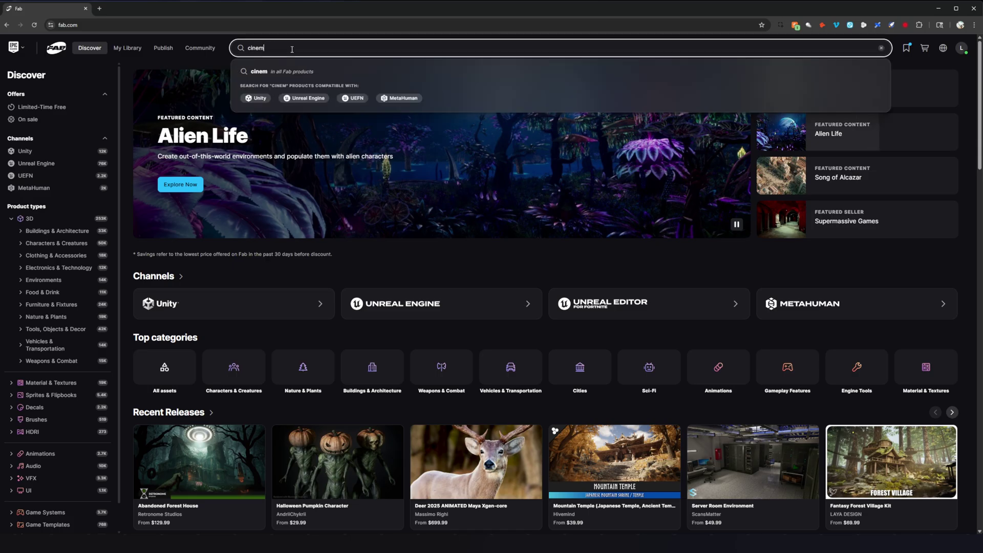
pyautogui.write('atic car rig lite')
pyautogui.press('Return')
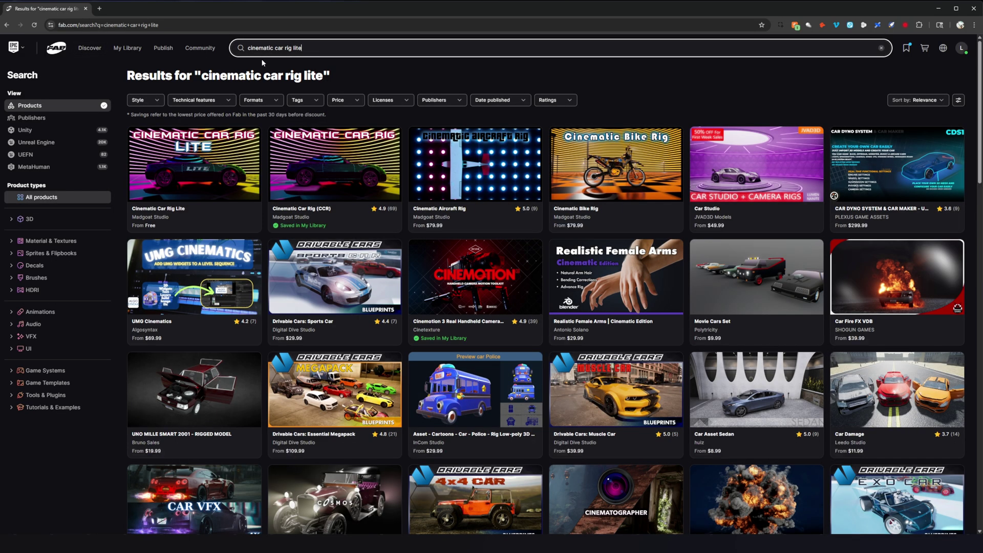
# - Open the free Cinematic Car Rig Lite listing and add it to the library
pyautogui.click(237, 173)
pyautogui.click(757, 197)
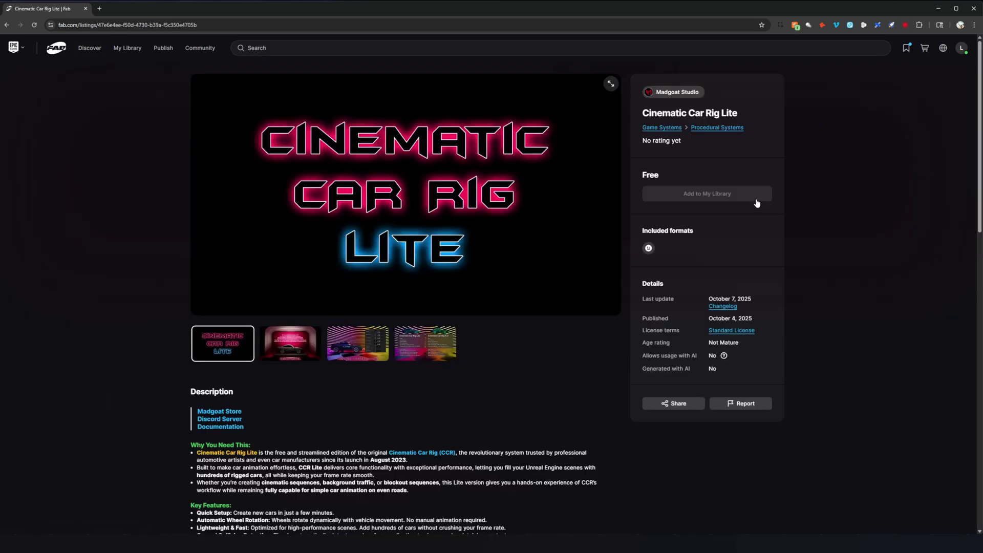
pyautogui.click(685, 198)
pyautogui.click(514, 96)
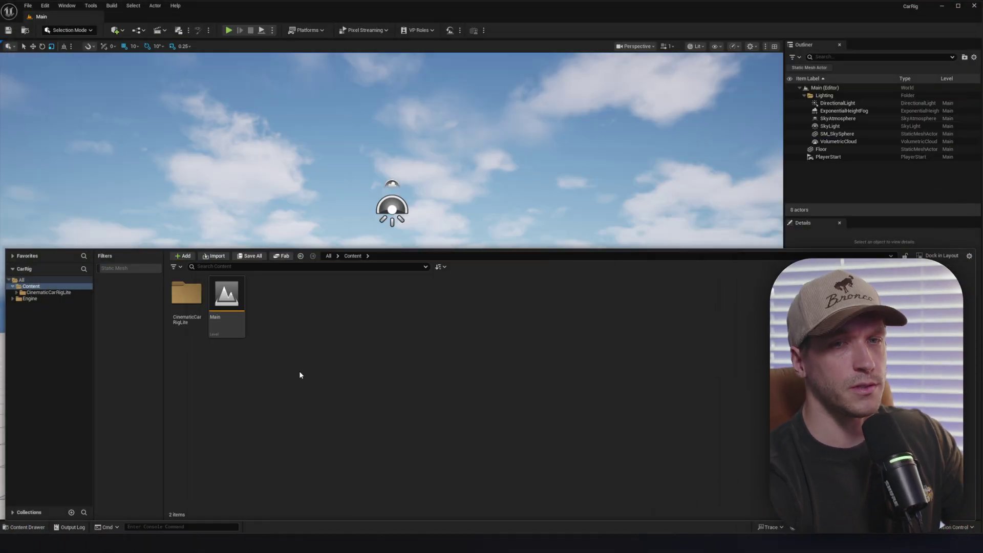
# - Create a new folder named Cars in the project's Content folder
pyautogui.click(80, 294)
pyautogui.click(30, 287)
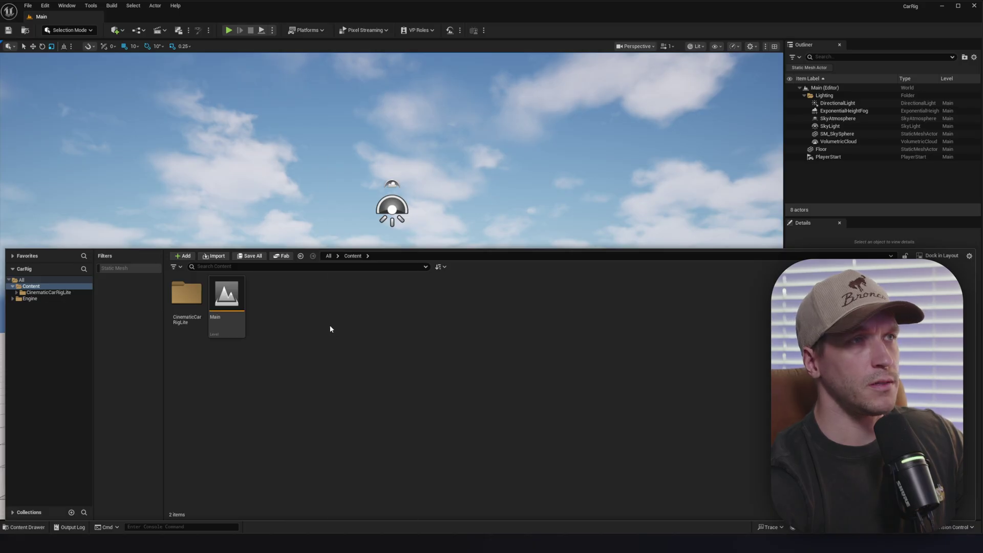
pyautogui.rightClick(330, 328)
pyautogui.click(370, 229)
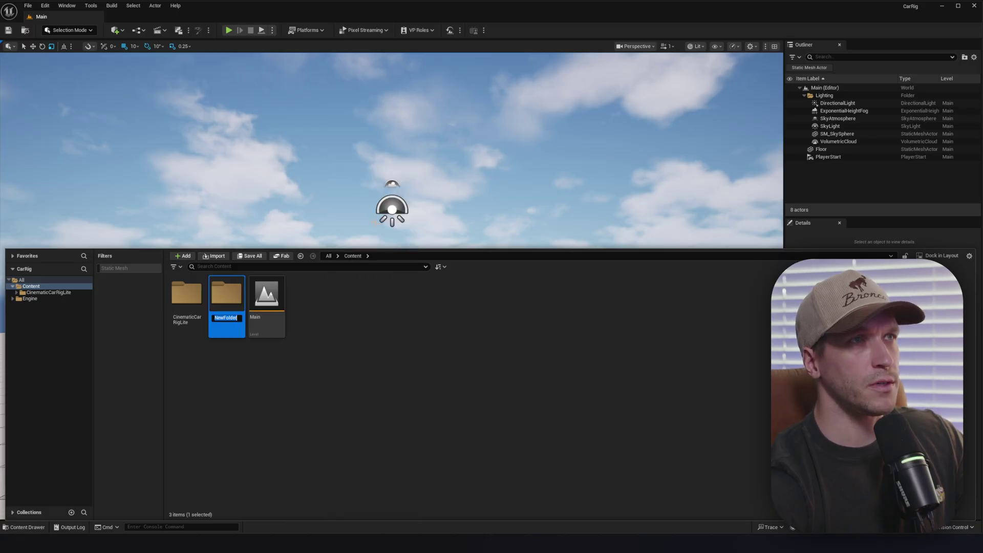
pyautogui.write('Cars')
pyautogui.press('Return')
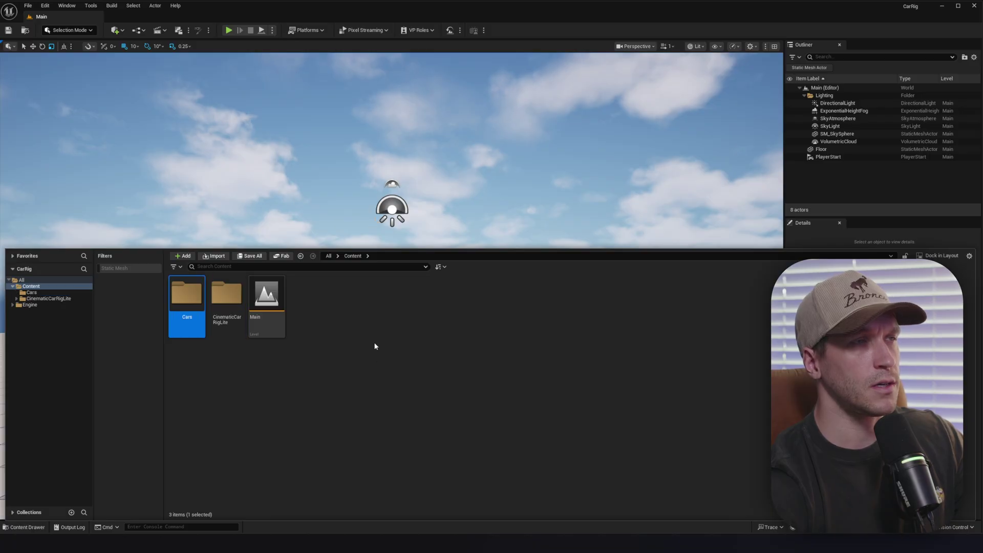
# - Import Supra.fbx into the Supra folder inside Cars, keeping the default import settings
pyautogui.doubleClick(202, 297)
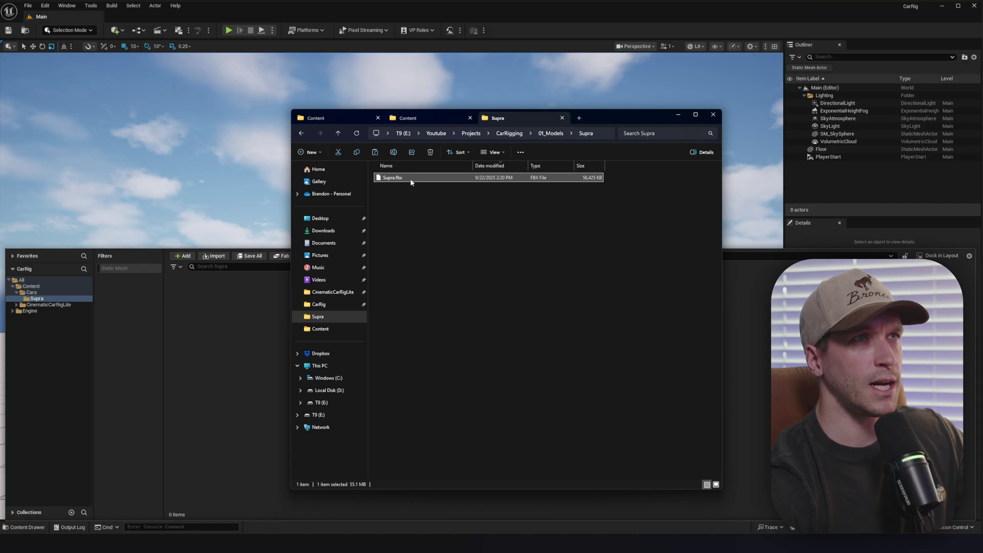
pyautogui.moveTo(410, 181); pyautogui.dragTo(231, 302)
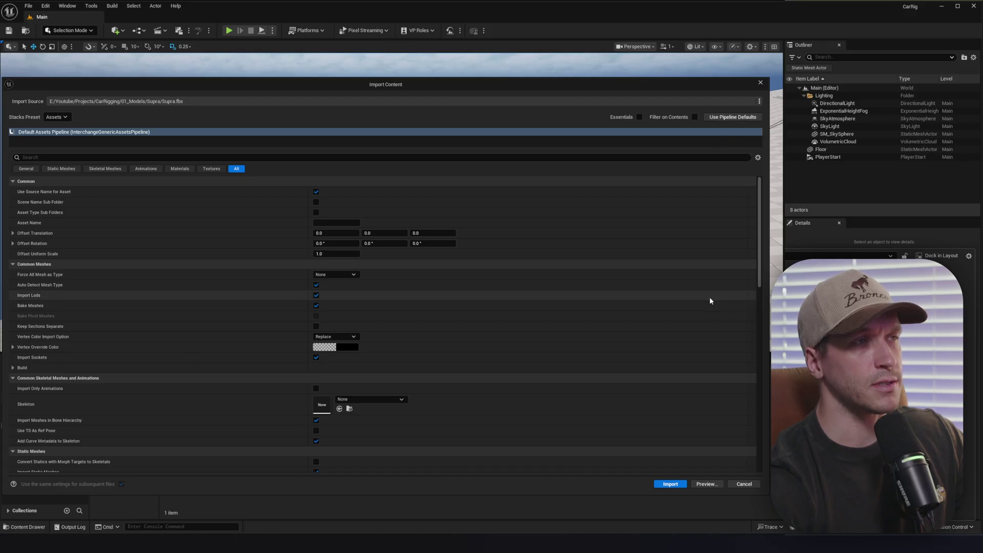
pyautogui.click(667, 484)
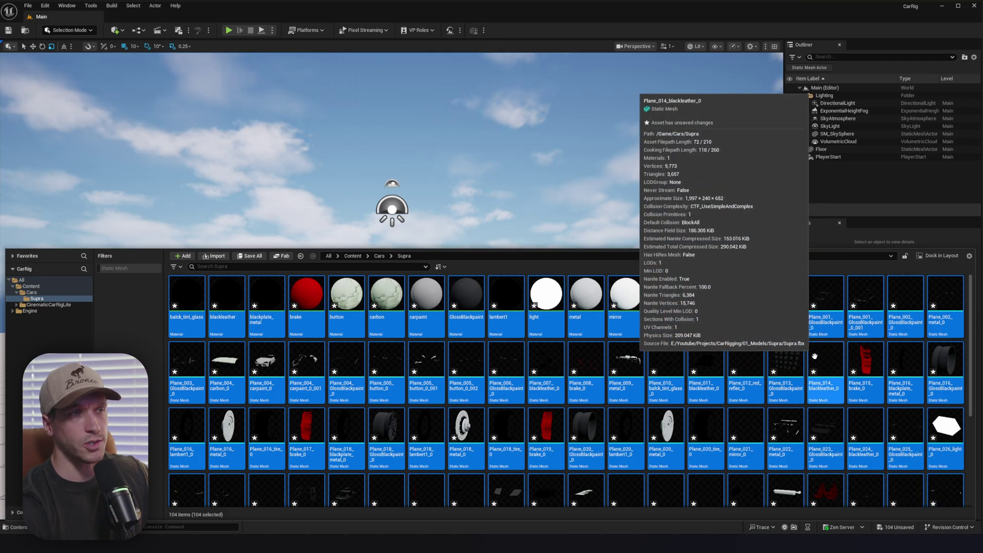
# - Look over the imported Supra assets, save them all, and dock the Content Browser in the layout
pyautogui.scroll(-2, 839, 385)
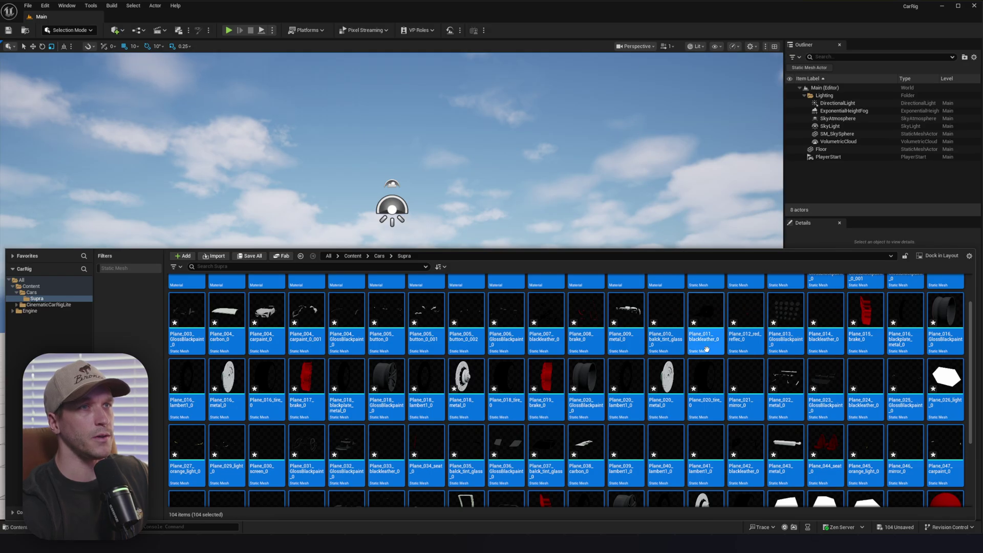
pyautogui.scroll(2, 665, 328)
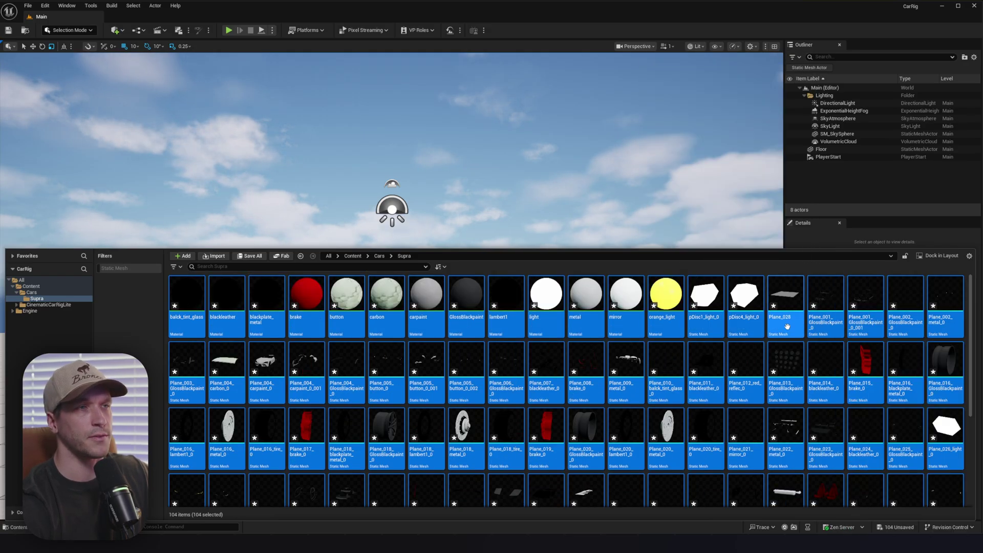
pyautogui.scroll(-3, 855, 389)
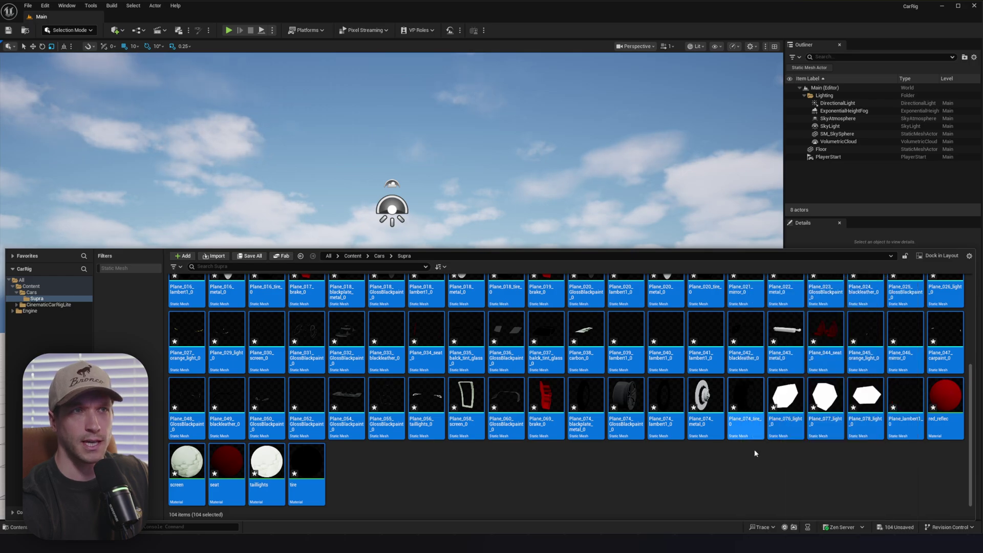
pyautogui.click(605, 460)
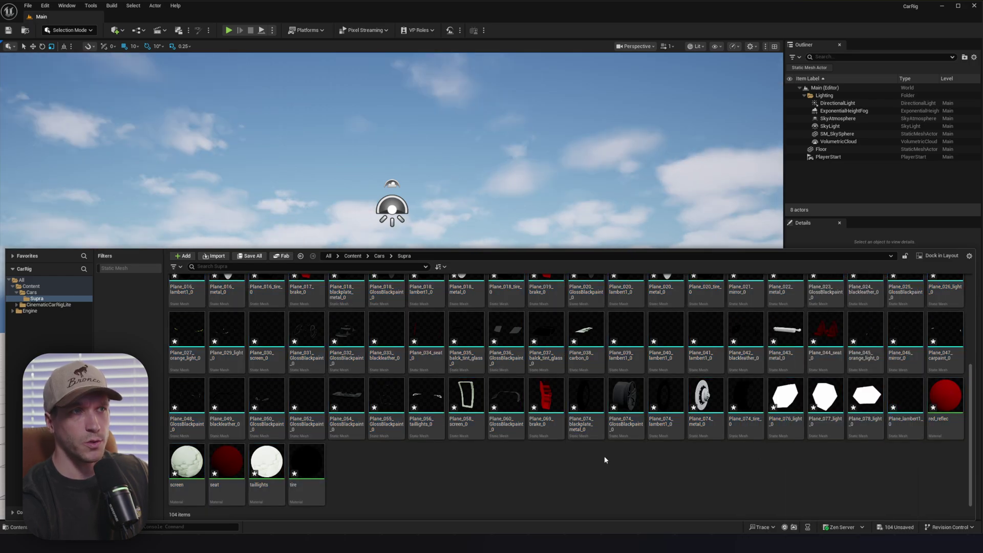
pyautogui.hotkey('ctrl', 'shift', 's')
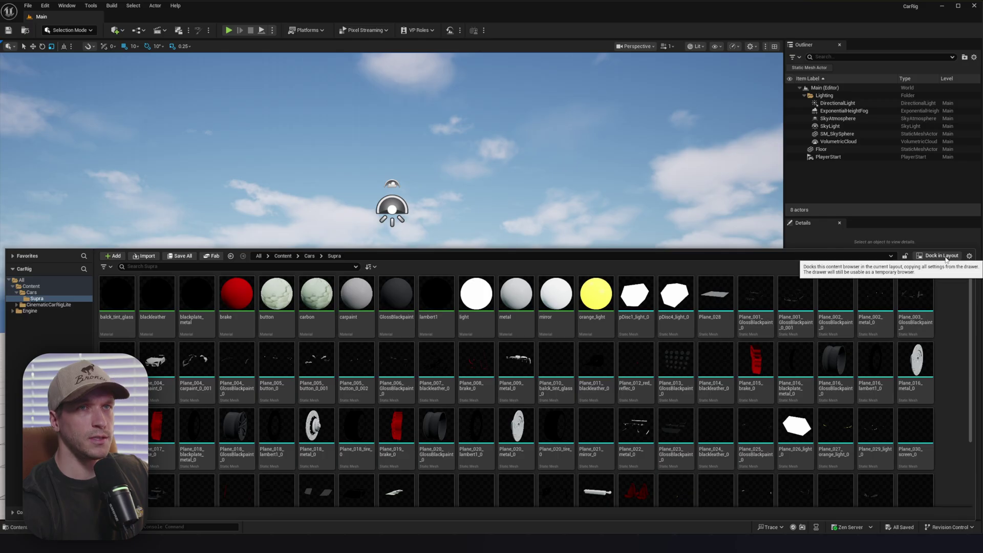
pyautogui.click(942, 255)
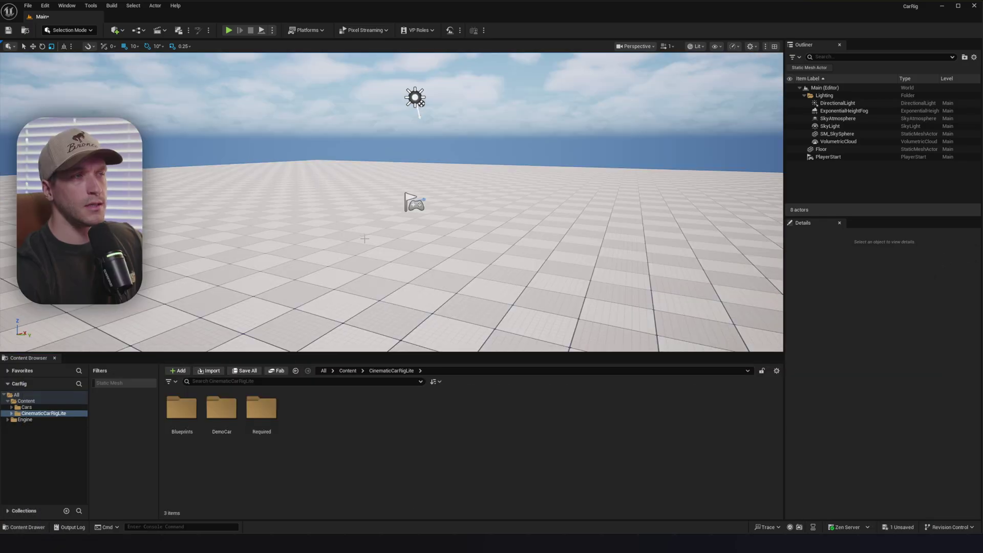
# - Place the BP_DemoCar blueprint from the DemoCar folder into the level and look at the car from several angles
pyautogui.moveTo(365, 239); pyautogui.dragTo(387, 234, button='right')
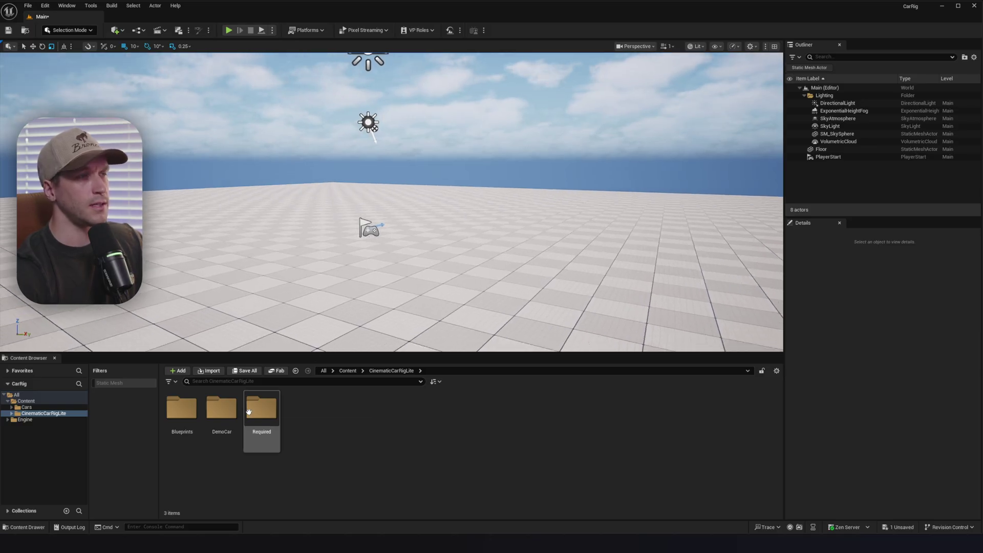
pyautogui.doubleClick(222, 410)
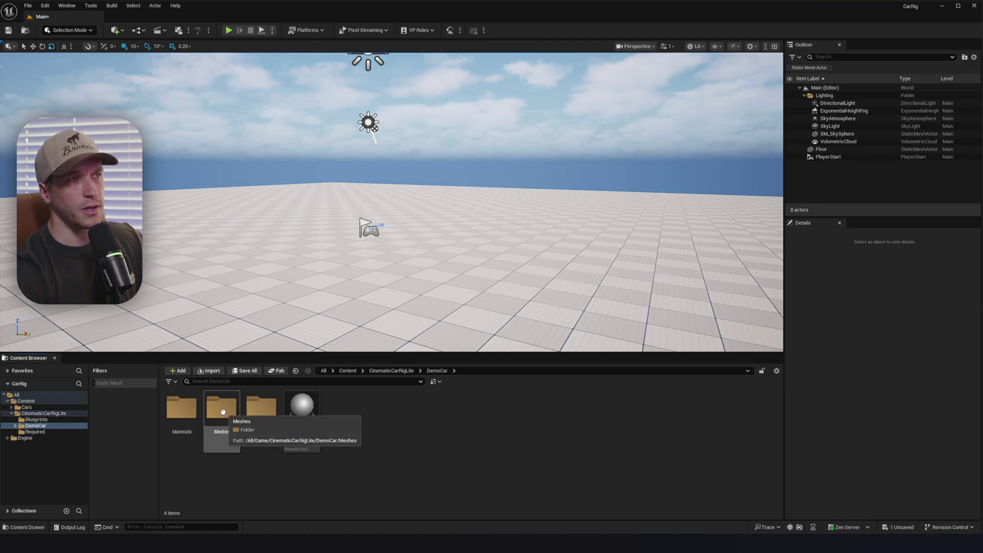
pyautogui.moveTo(304, 413); pyautogui.dragTo(345, 277)
pyautogui.moveTo(346, 276); pyautogui.dragTo(200, 279, button='right')
pyautogui.press('d')
pyautogui.moveTo(346, 277); pyautogui.dragTo(312, 304, button='middle')
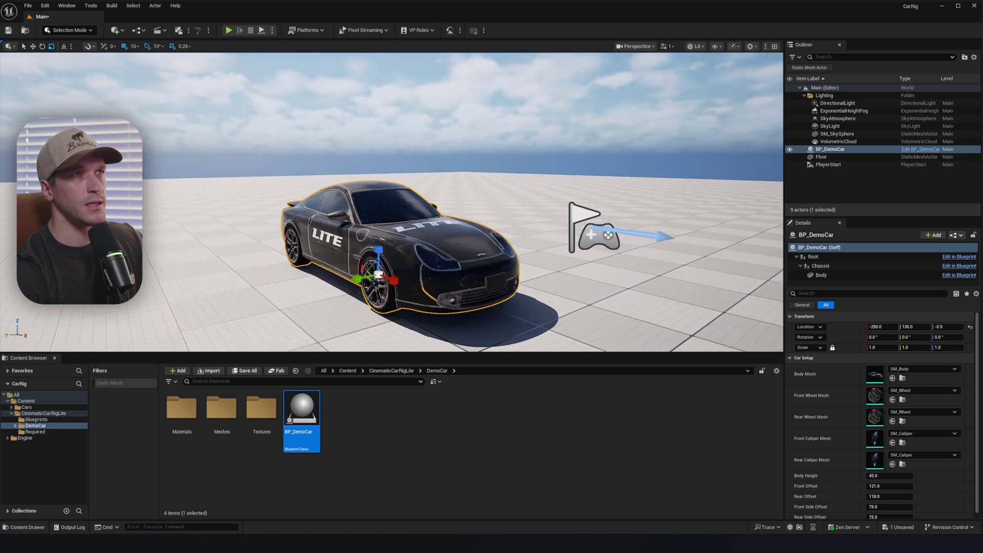
pyautogui.moveTo(346, 277); pyautogui.dragTo(363, 277, button='right')
pyautogui.moveTo(346, 276); pyautogui.dragTo(309, 302, button='middle')
pyautogui.moveTo(346, 277); pyautogui.dragTo(360, 277, button='right')
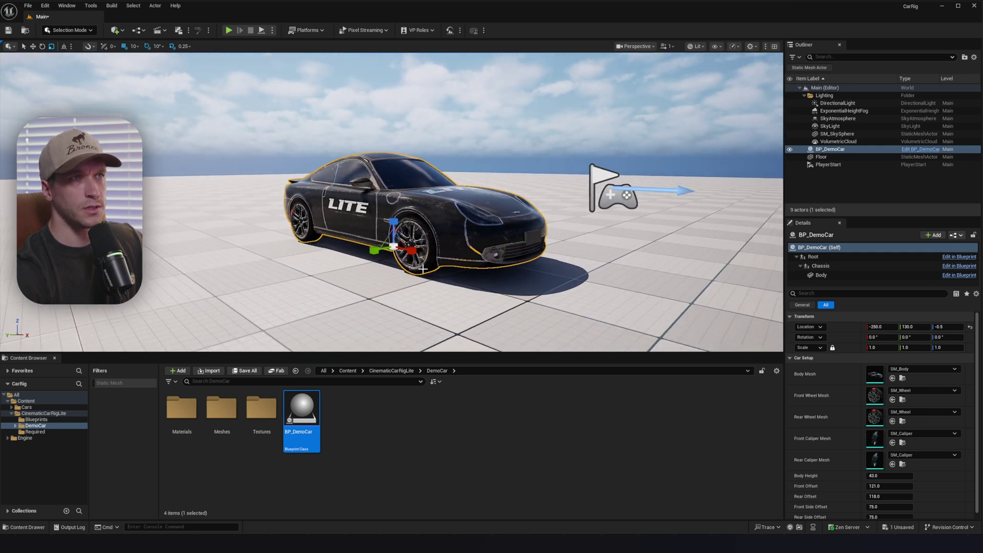
pyautogui.moveTo(423, 269); pyautogui.dragTo(435, 282, button='right')
pyautogui.press('w')
pyautogui.press('a')
pyautogui.moveTo(444, 240)
pyautogui.mouseDown()
pyautogui.moveTo(341, 223)
pyautogui.moveTo(446, 242)
pyautogui.mouseUp()
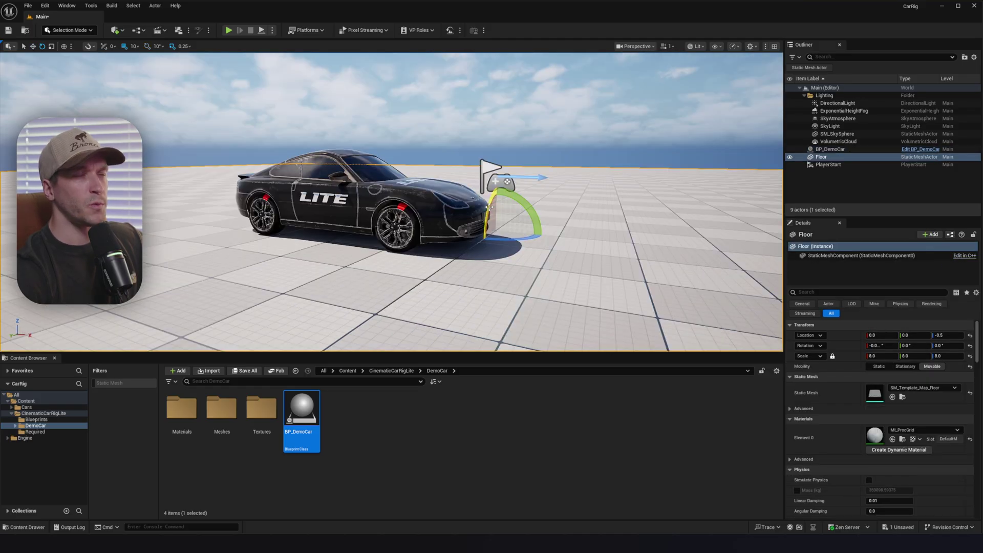
pyautogui.moveTo(488, 207)
pyautogui.mouseDown()
pyautogui.moveTo(489, 234)
pyautogui.moveTo(489, 203)
pyautogui.mouseUp()
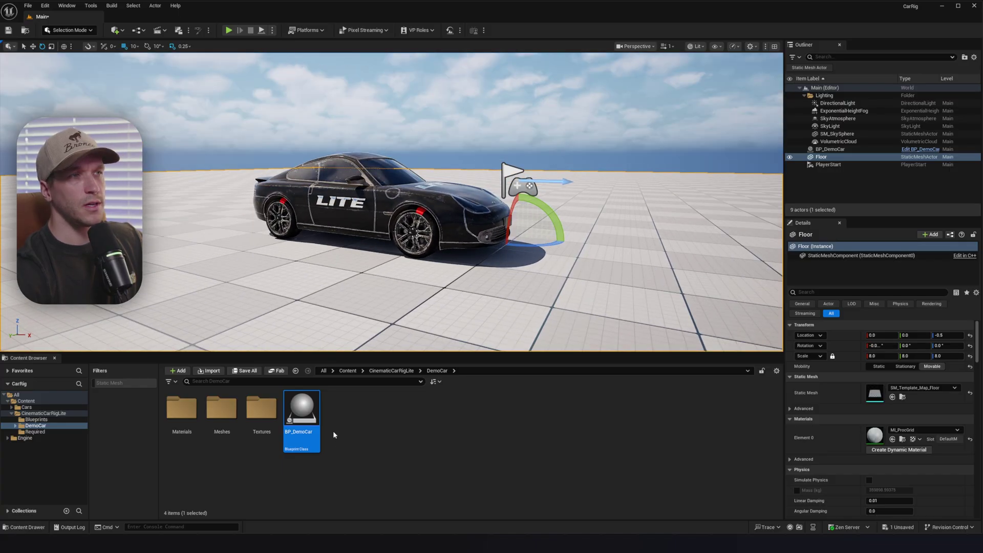
# - Open BP_DemoCar in the full Blueprint editor, showing the car in its 3D viewport with a wider details area
pyautogui.click(308, 412)
pyautogui.doubleClick(314, 407)
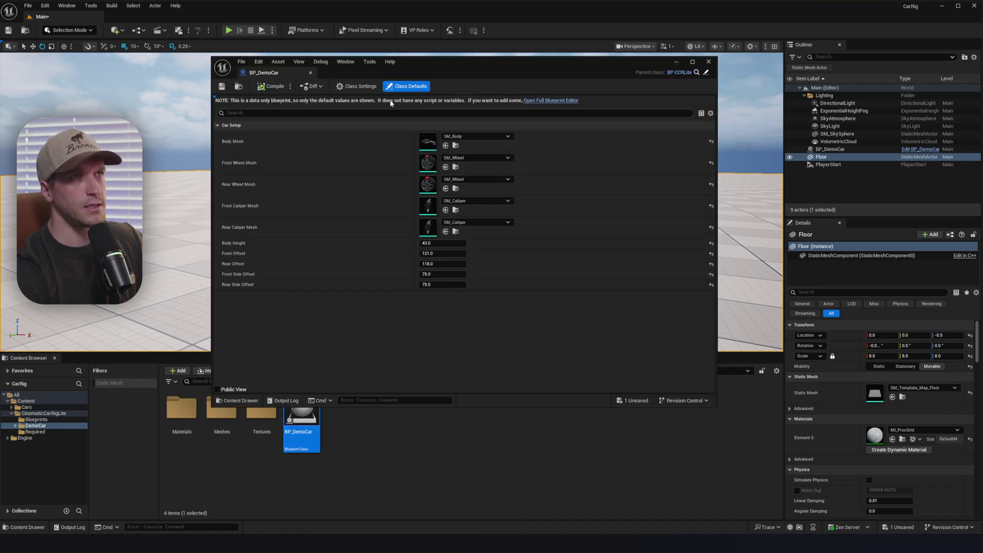
pyautogui.click(552, 101)
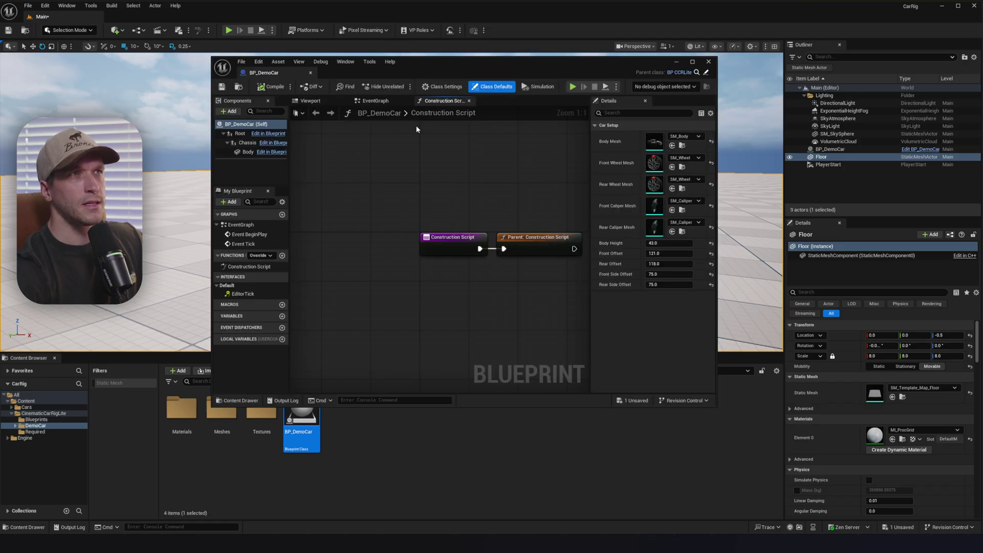
pyautogui.click(310, 102)
pyautogui.press('s')
pyautogui.moveTo(390, 197); pyautogui.dragTo(353, 199, button='right')
pyautogui.moveTo(589, 180); pyautogui.dragTo(520, 181)
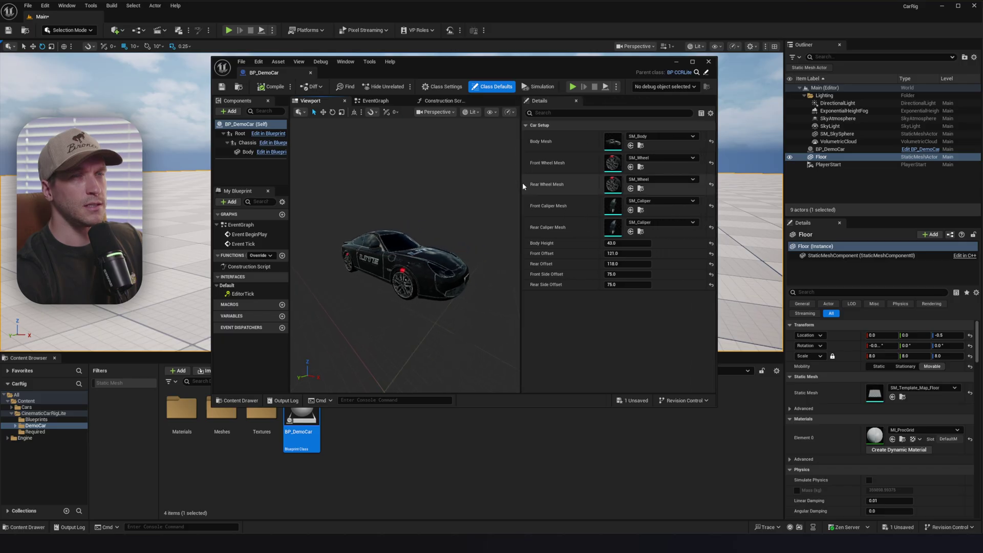
# - Inspect the body mesh and front wheel mesh assigned in the demo car's setup, returning to the blueprint
pyautogui.doubleClick(613, 141)
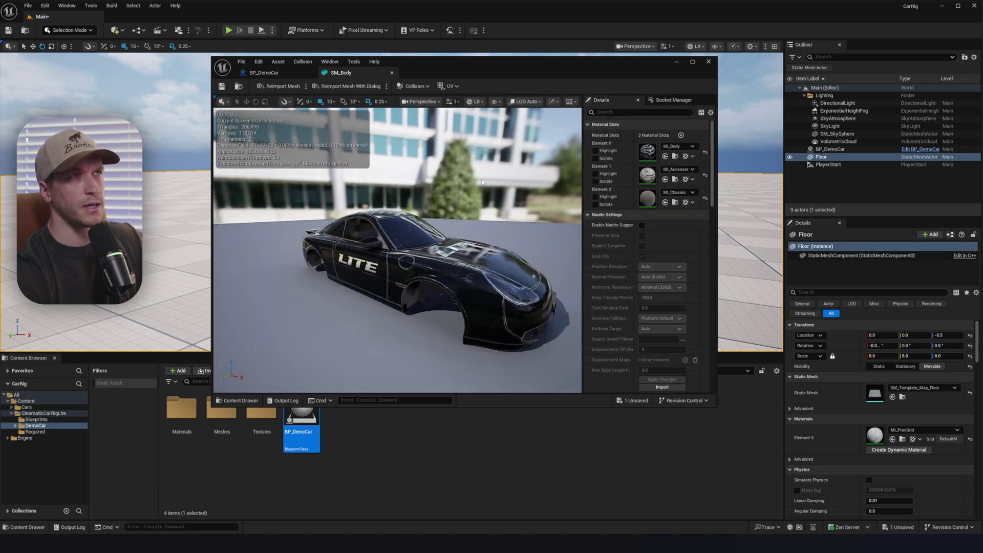
pyautogui.click(287, 77)
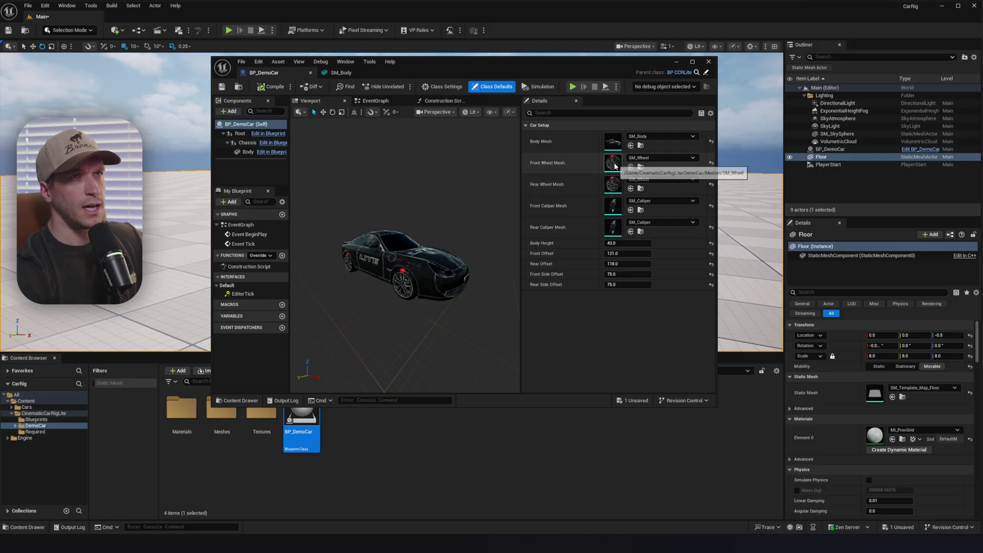
pyautogui.doubleClick(616, 166)
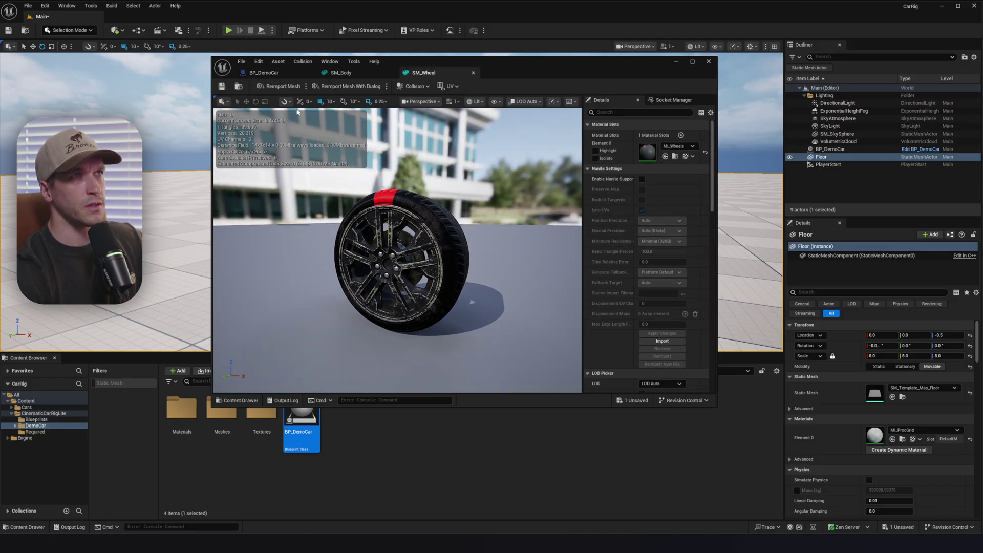
pyautogui.click(280, 72)
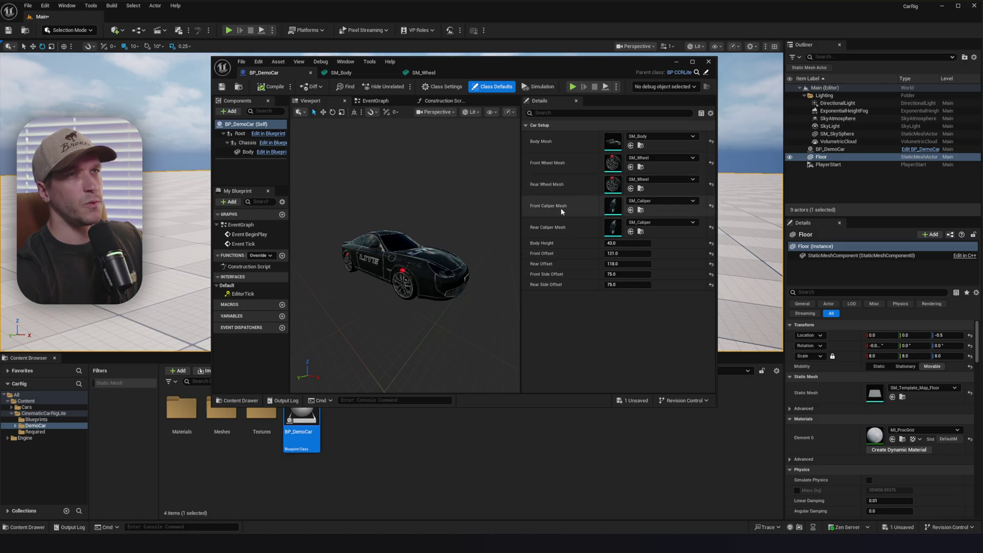
# - View the demo car's front wheel up close and inspect the assigned front caliper mesh, returning to the blueprint
pyautogui.scroll(4, 463, 227)
pyautogui.moveTo(463, 228); pyautogui.dragTo(494, 243, button='right')
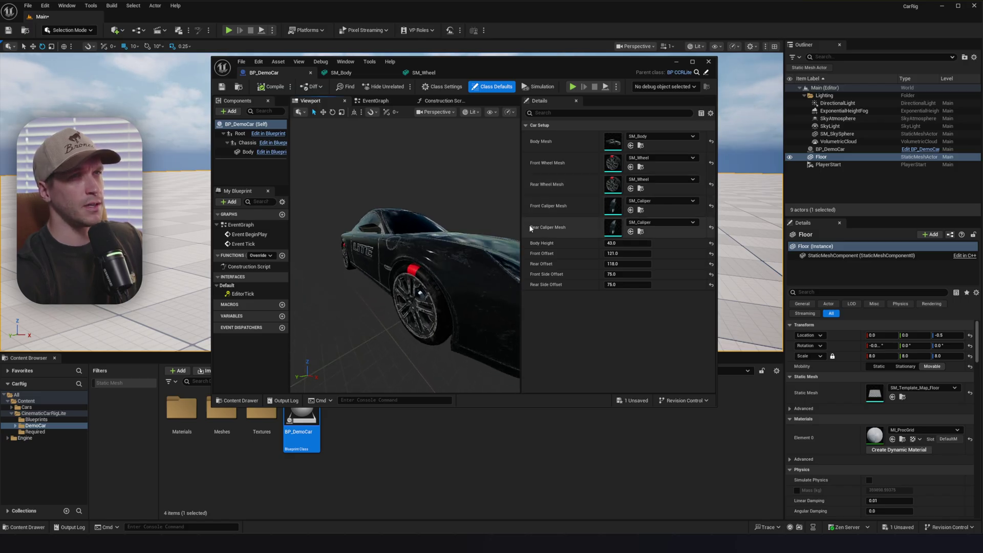
pyautogui.scroll(-3, 457, 224)
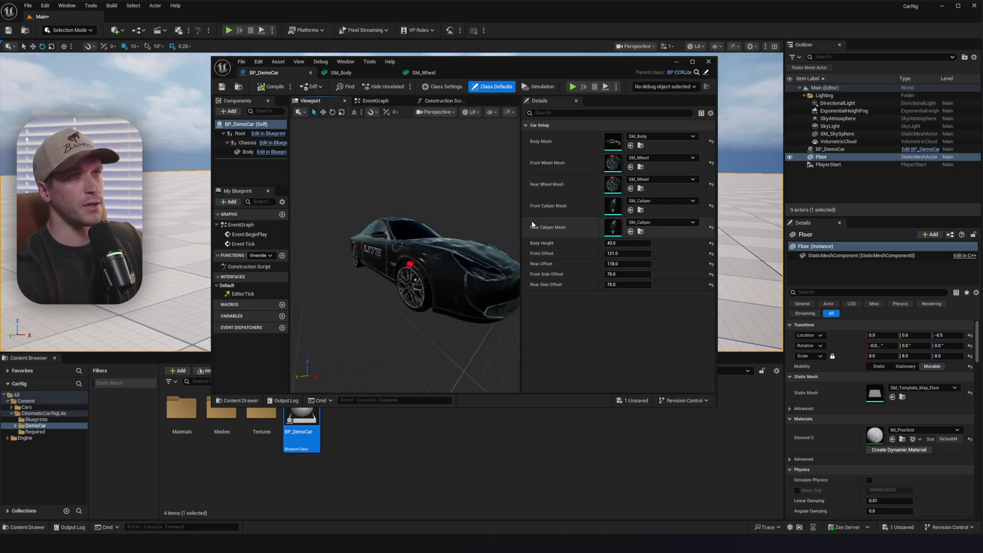
pyautogui.doubleClick(614, 207)
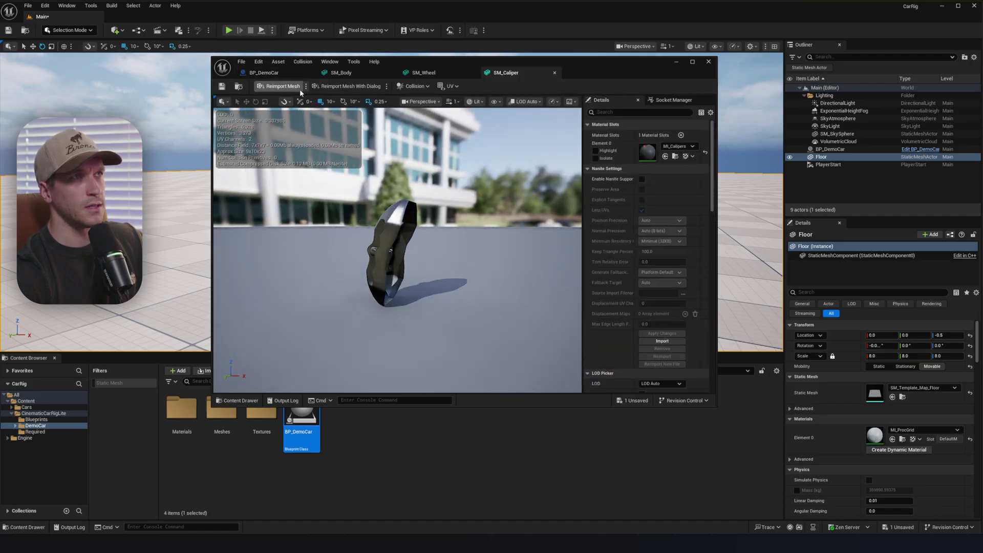
pyautogui.click(264, 73)
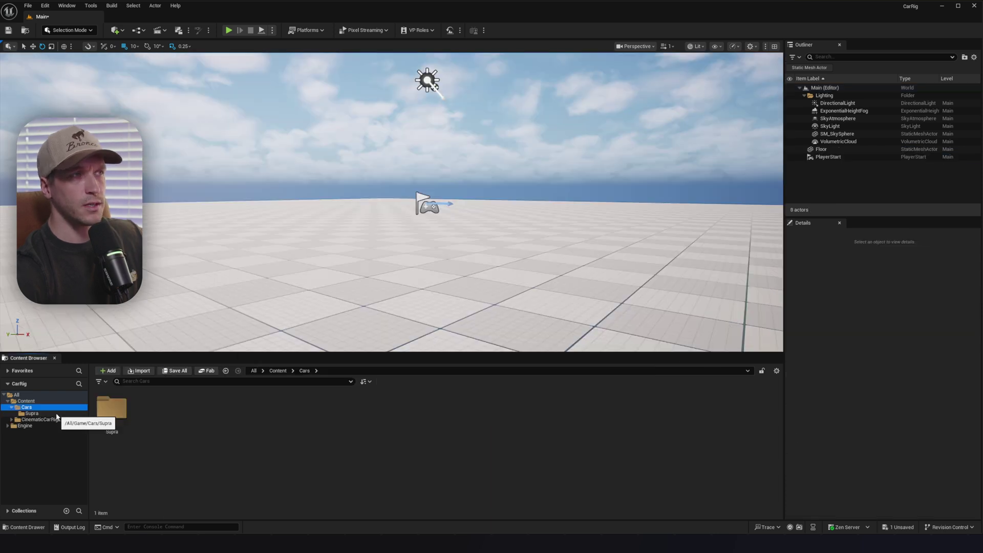
# - Filter the Supra folder to static meshes and place all of them in the level together
pyautogui.click(61, 413)
pyautogui.click(271, 412)
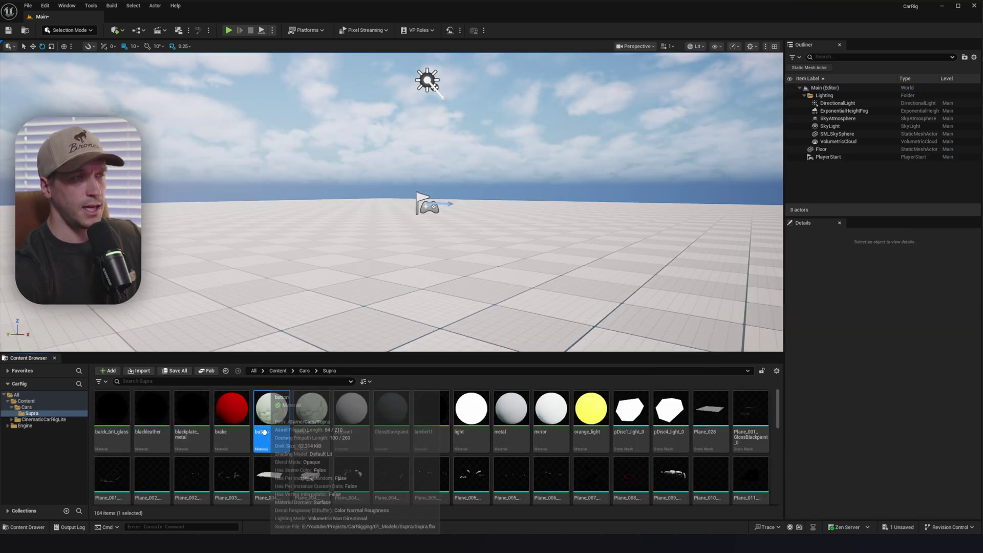
pyautogui.click(107, 382)
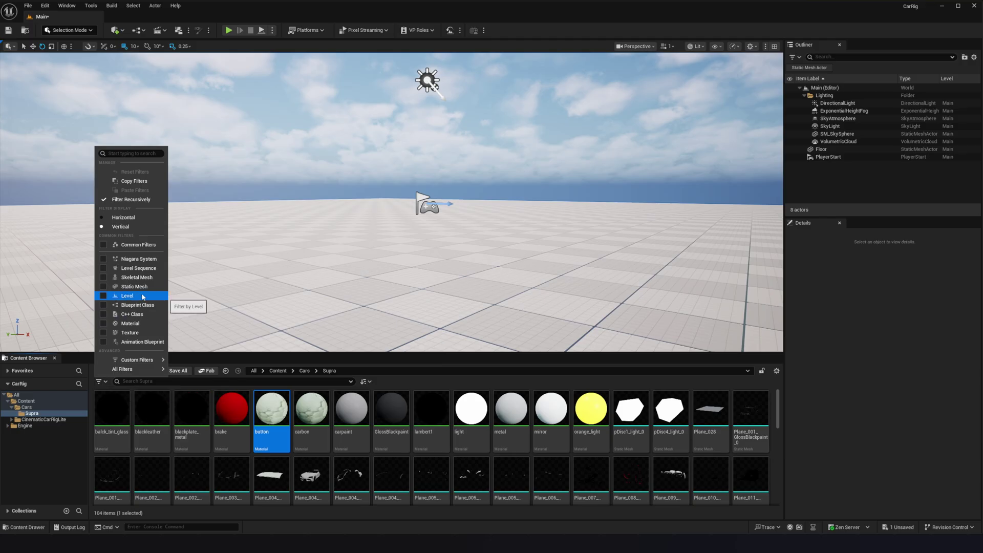
pyautogui.click(134, 286)
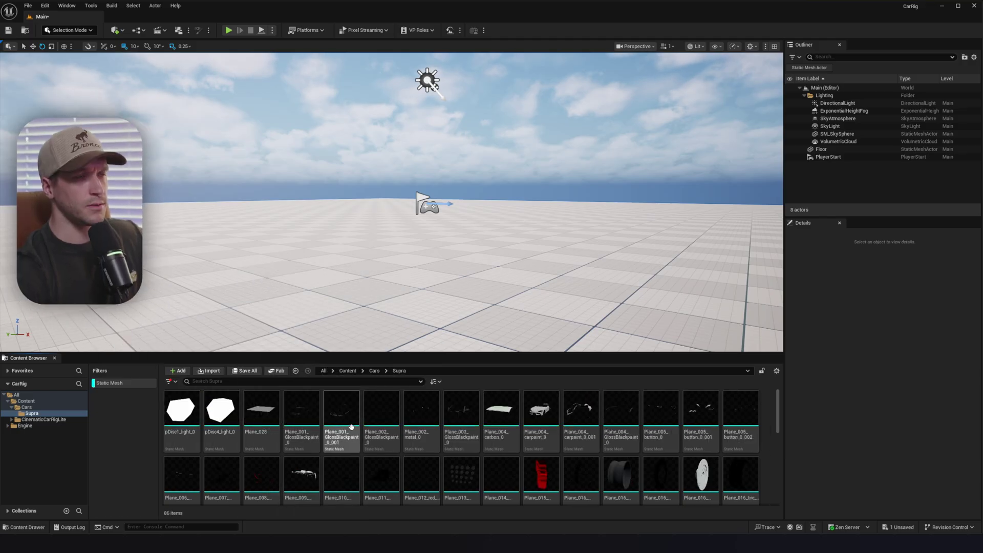
pyautogui.hotkey('ctrl', 'a')
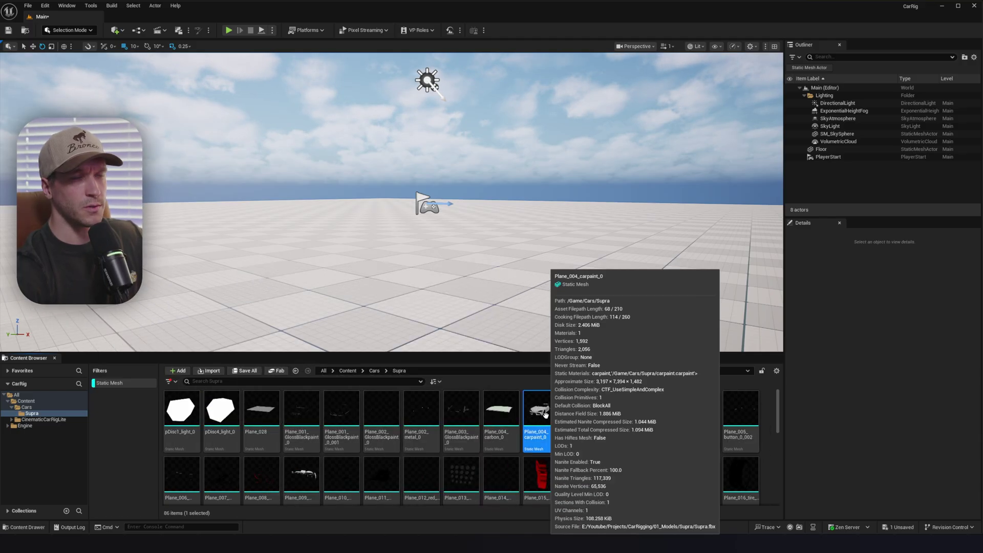
pyautogui.moveTo(540, 414); pyautogui.dragTo(459, 304)
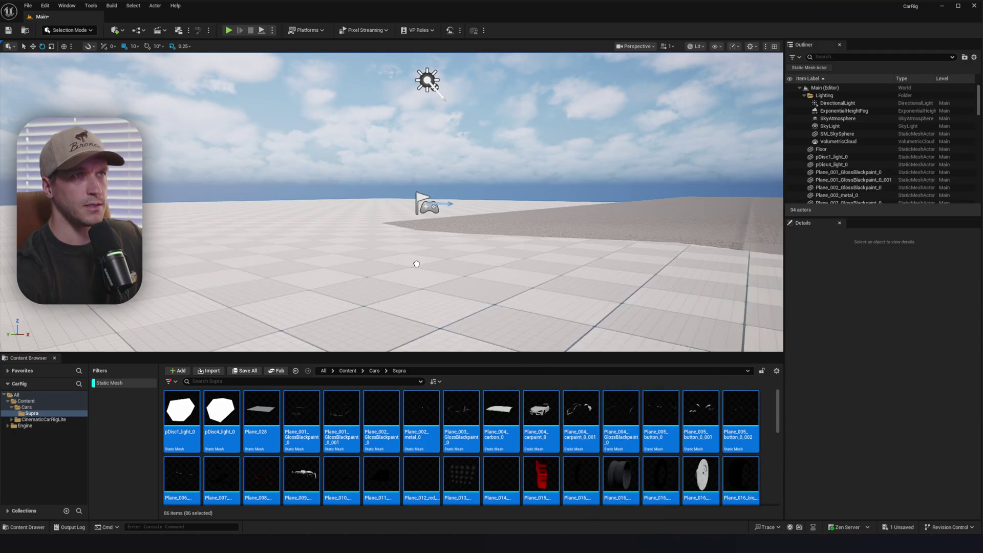
# - Scale all the placed Supra meshes uniformly to 0.1
pyautogui.press('f')
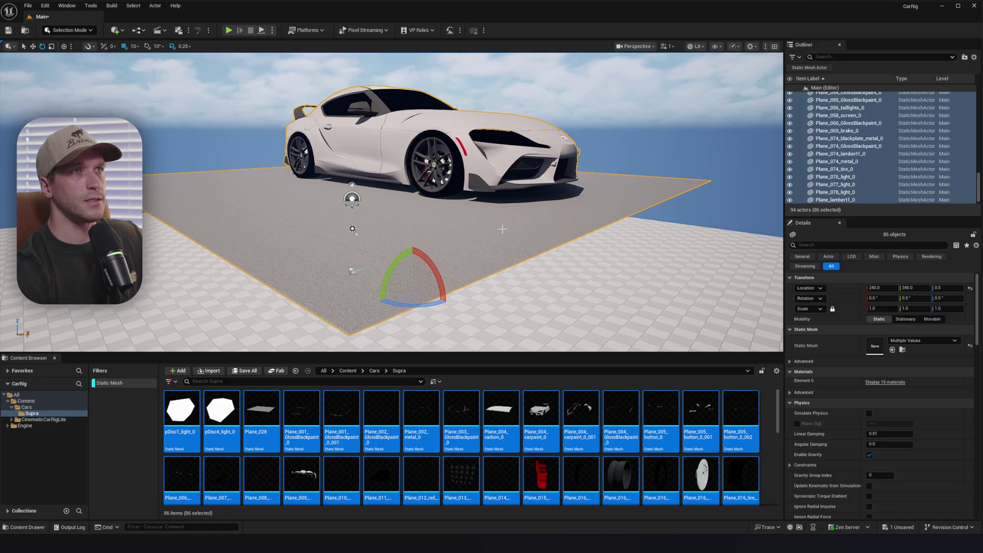
pyautogui.press('s')
pyautogui.moveTo(511, 226)
pyautogui.mouseDown(button='right')
pyautogui.moveTo(513, 211)
pyautogui.moveTo(510, 228)
pyautogui.mouseUp(button='right')
pyautogui.click(879, 309)
pyautogui.write('0.1')
pyautogui.press('Return')
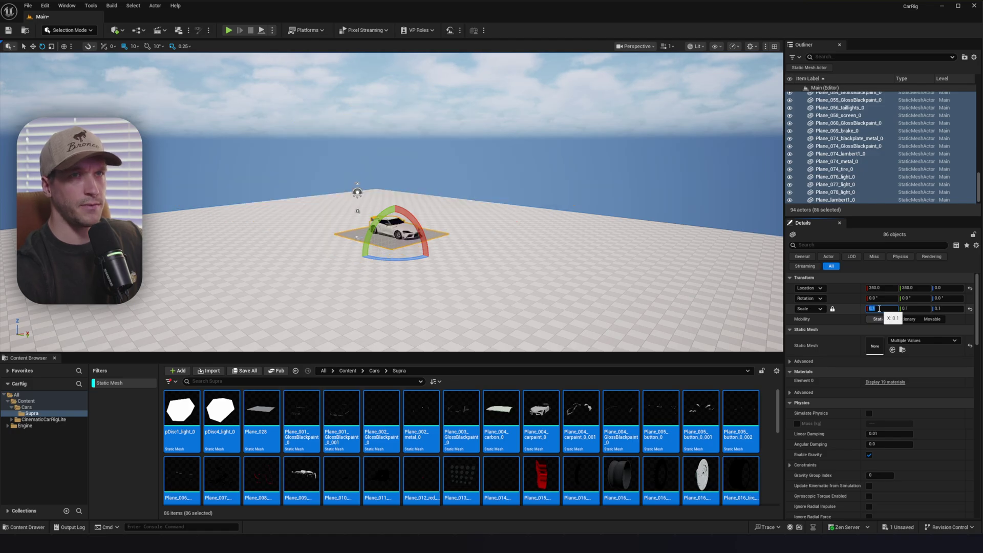
# - Delete the ground plane mesh Plane_028 beneath the car from the level
pyautogui.press('f')
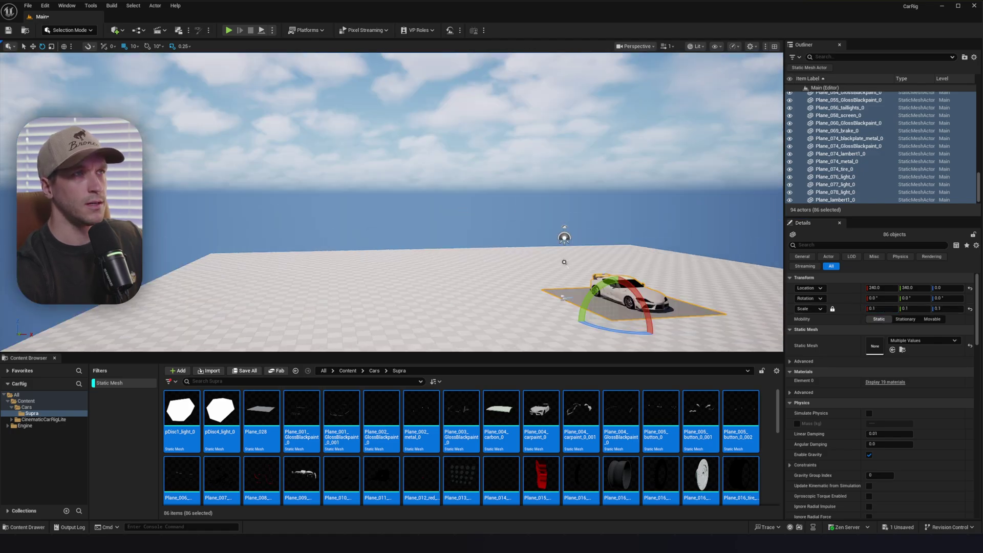
pyautogui.click(450, 251)
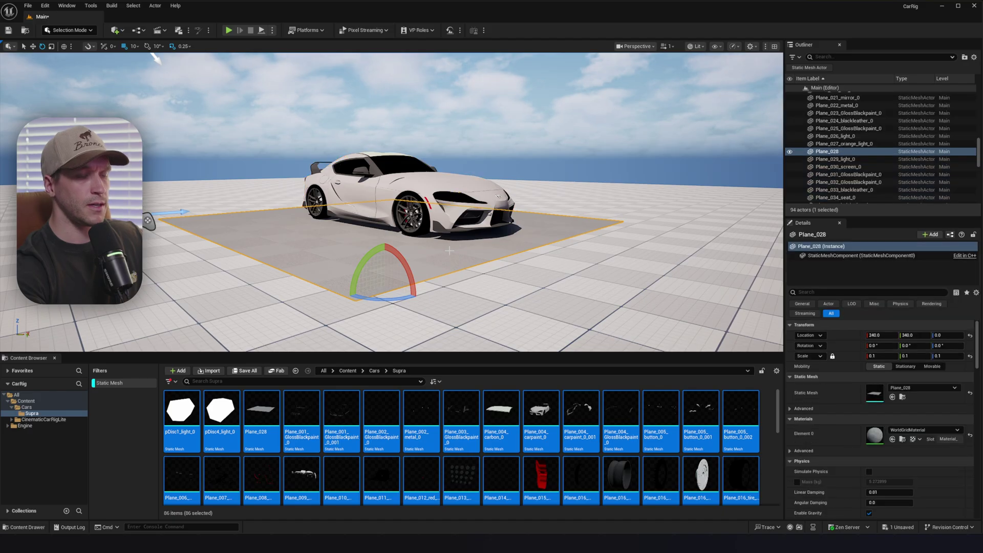
pyautogui.press('Delete')
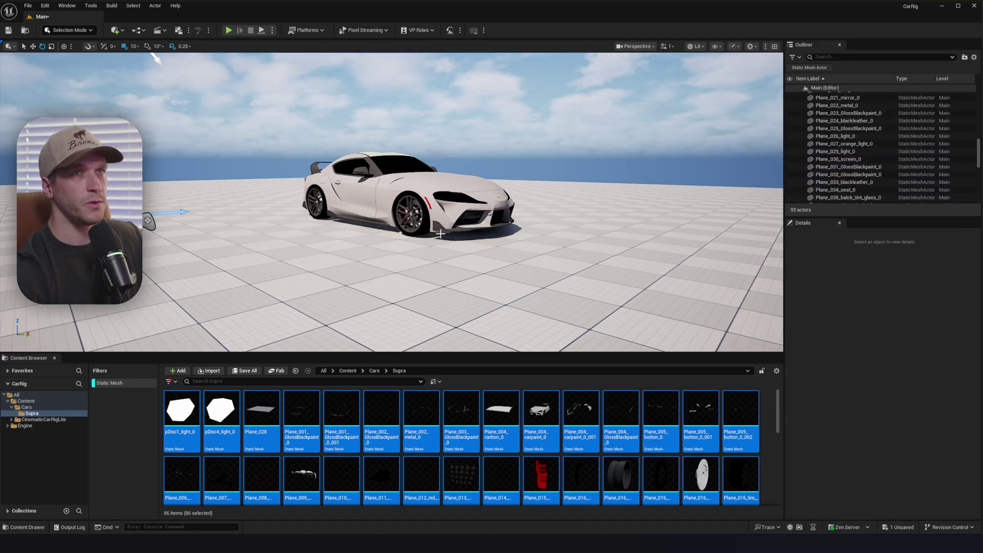
# - Try hiding the car's painted body and door area one mesh at a time
pyautogui.press('w')
pyautogui.moveTo(470, 201)
pyautogui.mouseDown(button='right')
pyautogui.moveTo(489, 198)
pyautogui.moveTo(479, 193)
pyautogui.mouseUp(button='right')
pyautogui.press('s')
pyautogui.moveTo(479, 193); pyautogui.dragTo(472, 198, button='middle')
pyautogui.moveTo(391, 227); pyautogui.dragTo(378, 210, button='middle')
pyautogui.click(357, 221)
pyautogui.press('h')
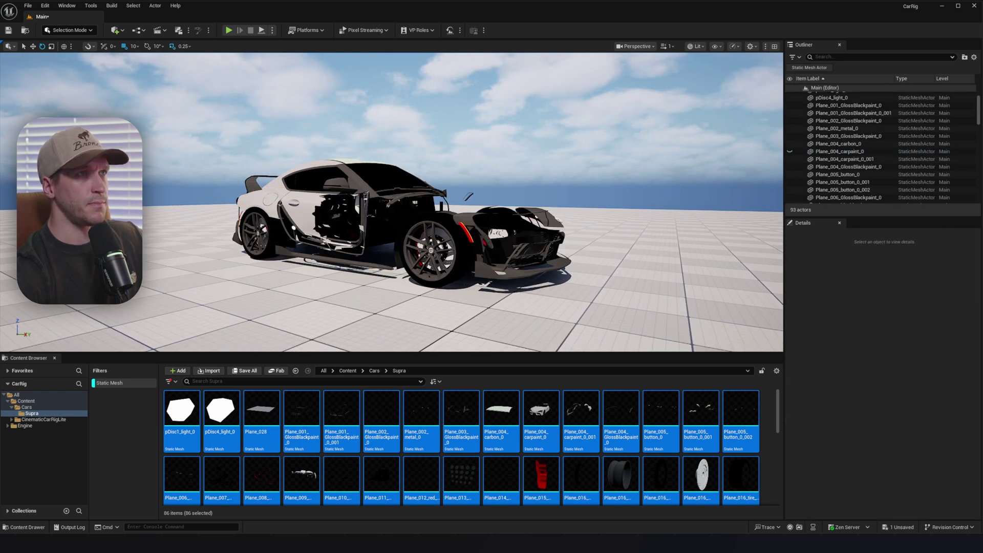
pyautogui.click(312, 211)
pyautogui.press('h')
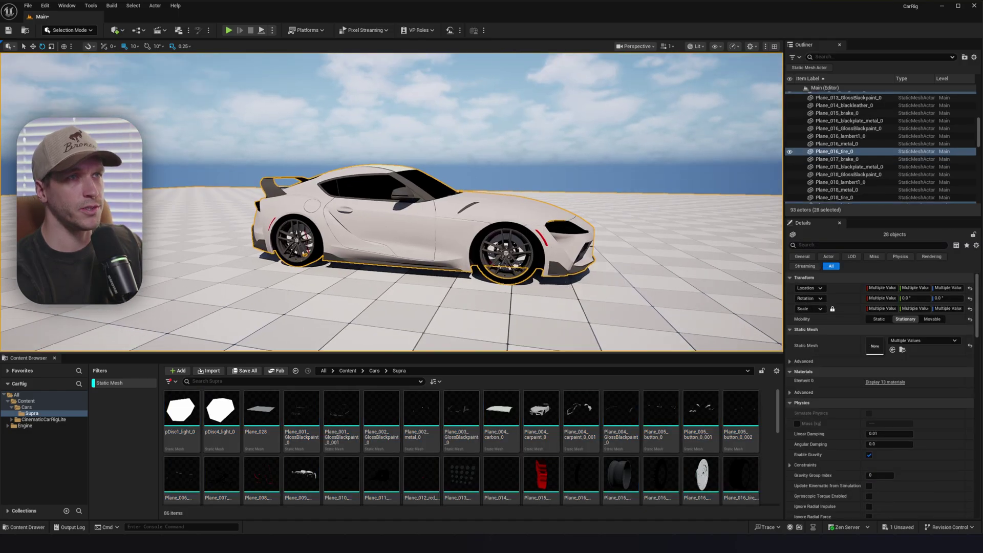
# - Box-select the body parts through the middle of the car, keeping the wheels out of the selection, and hide them
pyautogui.press('a')
pyautogui.moveTo(360, 277); pyautogui.dragTo(380, 278, button='right')
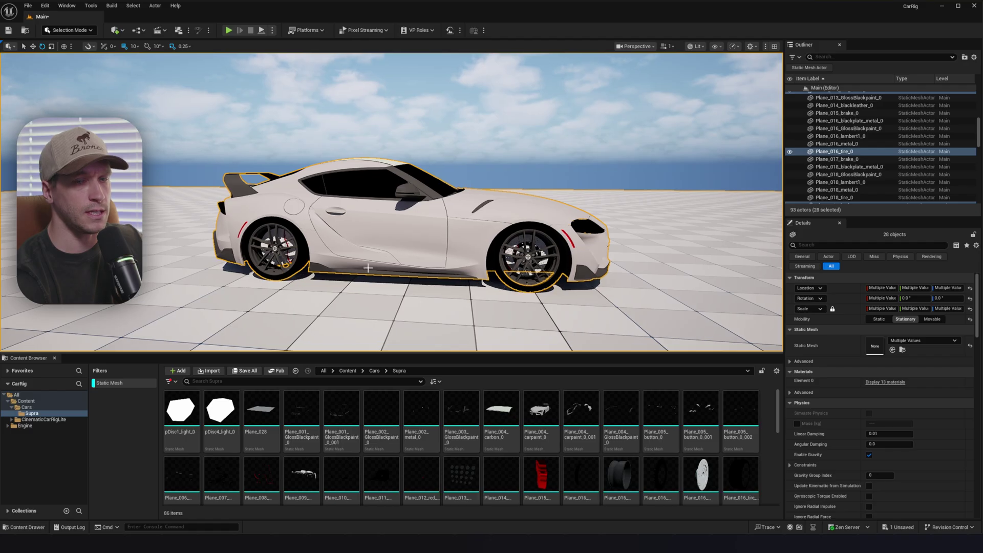
pyautogui.keyDown('ctrl'); pyautogui.keyDown('alt'); pyautogui.moveTo(442, 131); pyautogui.dragTo(186, 301); pyautogui.keyUp('alt'); pyautogui.keyUp('ctrl')
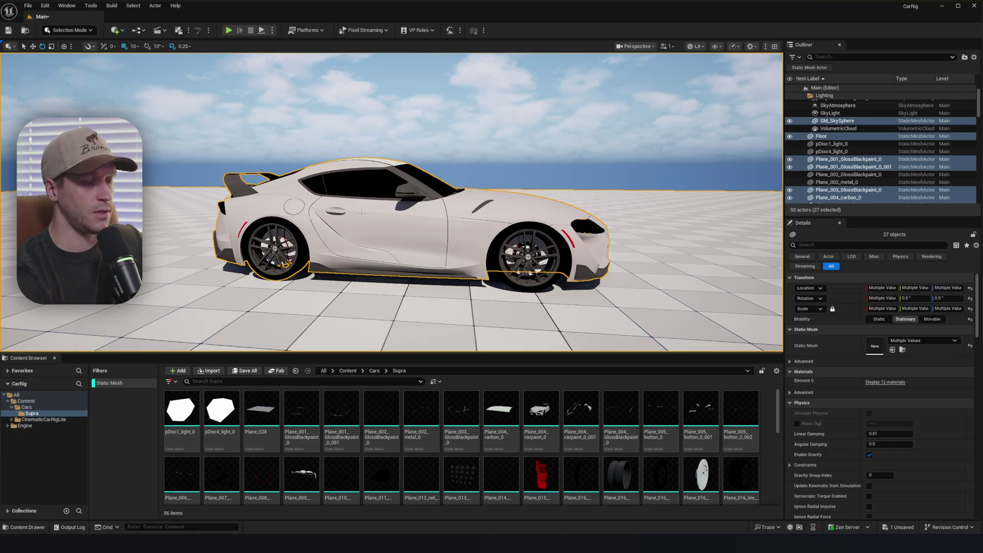
pyautogui.keyDown('alt'); pyautogui.moveTo(361, 213); pyautogui.dragTo(351, 217); pyautogui.keyUp('alt')
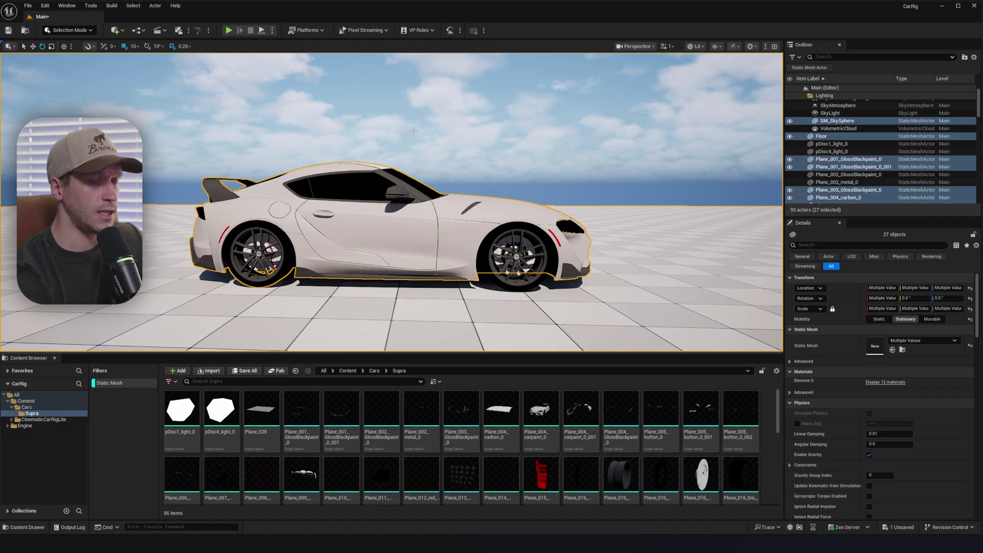
pyautogui.click(429, 121)
pyautogui.keyDown('ctrl'); pyautogui.keyDown('alt'); pyautogui.moveTo(439, 119); pyautogui.dragTo(346, 300); pyautogui.keyUp('alt'); pyautogui.keyUp('ctrl')
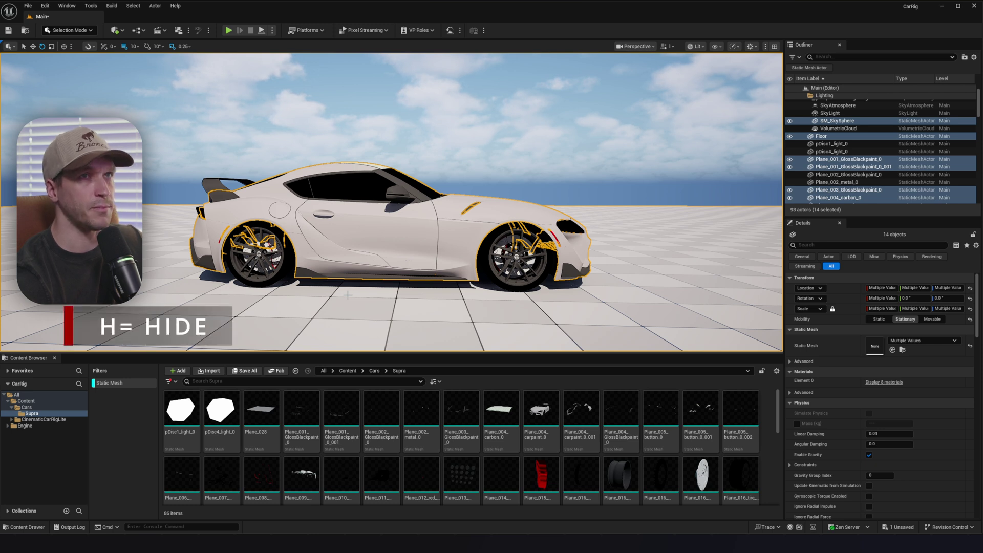
pyautogui.press('h')
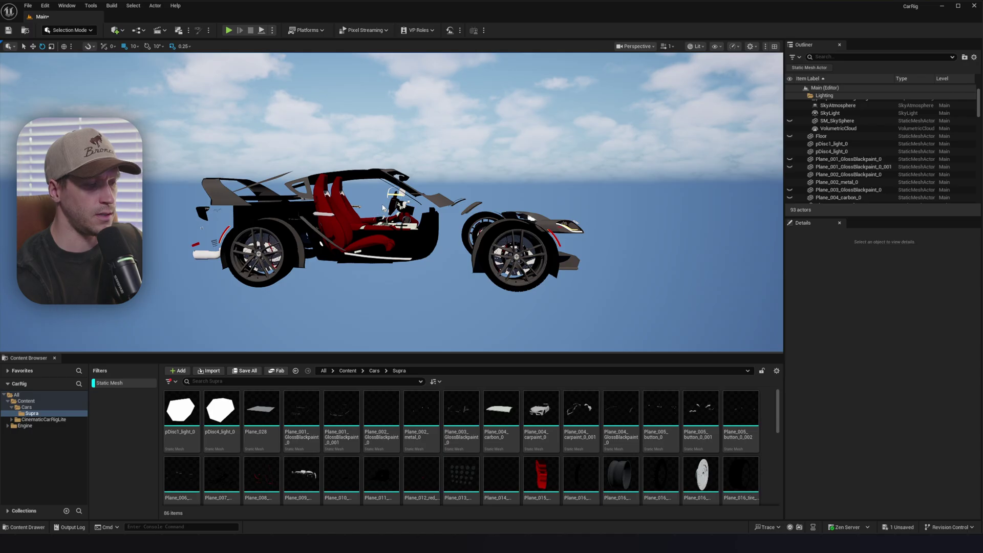
# - Box-select and hide the cabin, seat and fender meshes between the front and rear wheels
pyautogui.keyDown('ctrl'); pyautogui.keyDown('alt'); pyautogui.moveTo(433, 146); pyautogui.dragTo(349, 304); pyautogui.keyUp('alt'); pyautogui.keyUp('ctrl')
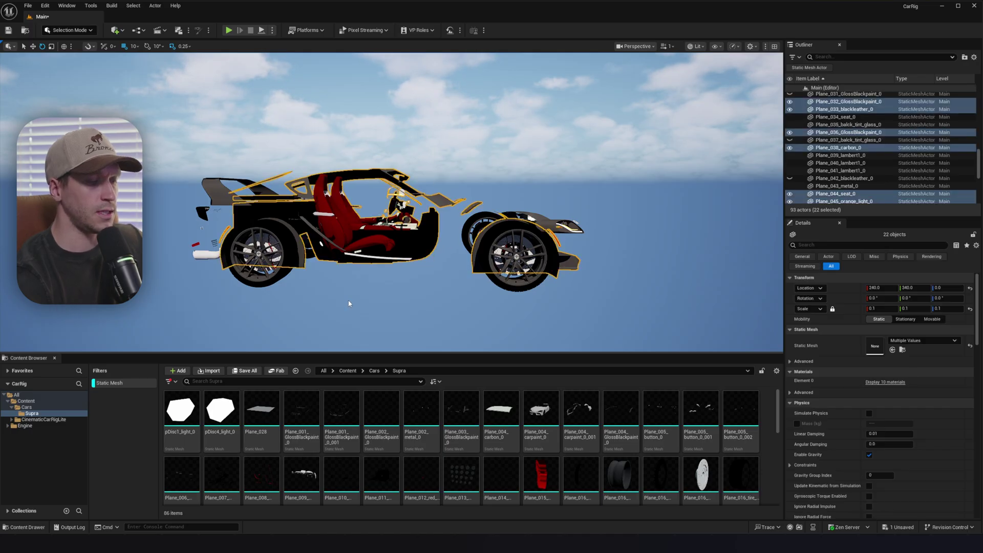
pyautogui.press('h')
pyautogui.keyDown('ctrl'); pyautogui.keyDown('alt'); pyautogui.moveTo(417, 148); pyautogui.dragTo(346, 287); pyautogui.keyUp('alt'); pyautogui.keyUp('ctrl')
pyautogui.press('h')
pyautogui.hotkey('ctrl', 'z')
pyautogui.hotkey('ctrl', 'z')
pyautogui.hotkey('ctrl', 'z')
pyautogui.press('h')
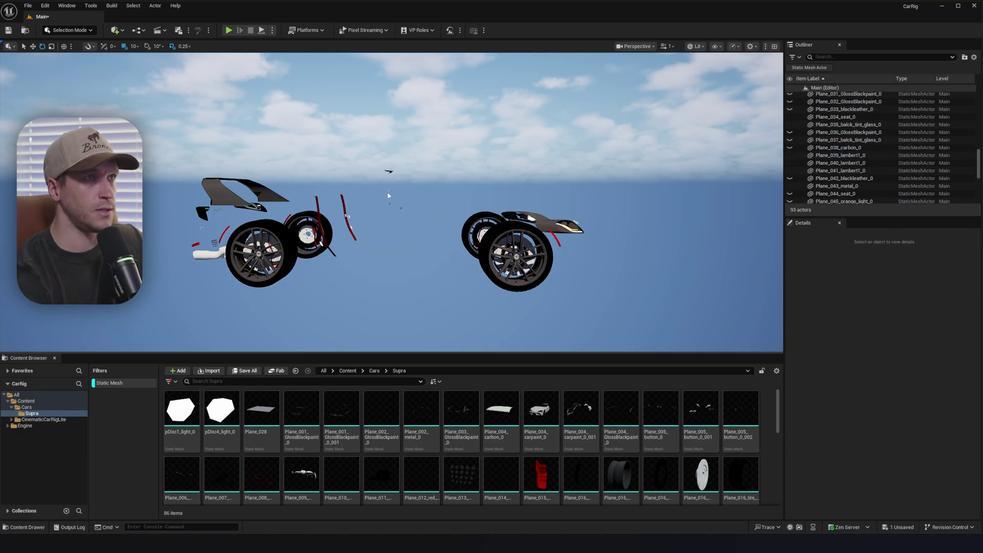
# - Hide the remaining spoiler, hood and interior trim pieces between the wheels
pyautogui.keyDown('ctrl'); pyautogui.keyDown('alt'); pyautogui.moveTo(419, 143); pyautogui.dragTo(349, 278); pyautogui.keyUp('alt'); pyautogui.keyUp('ctrl')
pyautogui.press('h')
pyautogui.press('h')
pyautogui.keyDown('ctrl'); pyautogui.keyDown('alt'); pyautogui.moveTo(402, 217); pyautogui.dragTo(362, 318); pyautogui.keyUp('alt'); pyautogui.keyUp('ctrl')
pyautogui.press('h')
# - Hide the leftover light and trim pieces around the wheels until only the four wheels remain in view
pyautogui.moveTo(362, 318); pyautogui.dragTo(435, 348, button='right')
pyautogui.keyDown('ctrl'); pyautogui.keyDown('alt'); pyautogui.moveTo(399, 155); pyautogui.dragTo(332, 206); pyautogui.keyUp('alt'); pyautogui.keyUp('ctrl')
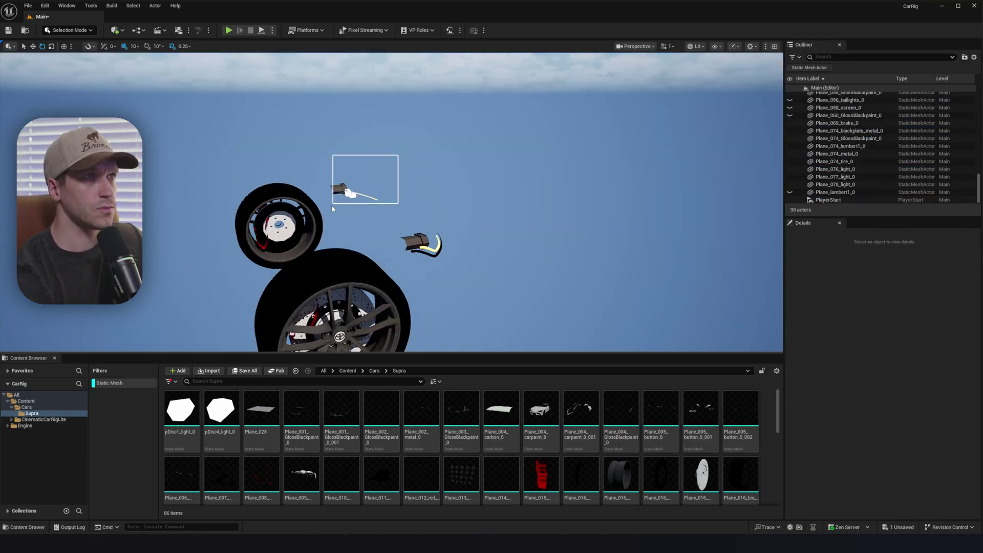
pyautogui.press('h')
pyautogui.keyDown('ctrl'); pyautogui.keyDown('alt'); pyautogui.moveTo(453, 223); pyautogui.dragTo(401, 264); pyautogui.keyUp('alt'); pyautogui.keyUp('ctrl')
pyautogui.press('h')
pyautogui.moveTo(401, 264); pyautogui.dragTo(435, 215, button='right')
pyautogui.keyDown('ctrl'); pyautogui.keyDown('alt'); pyautogui.moveTo(450, 148); pyautogui.dragTo(394, 204); pyautogui.keyUp('alt'); pyautogui.keyUp('ctrl')
pyautogui.press('h')
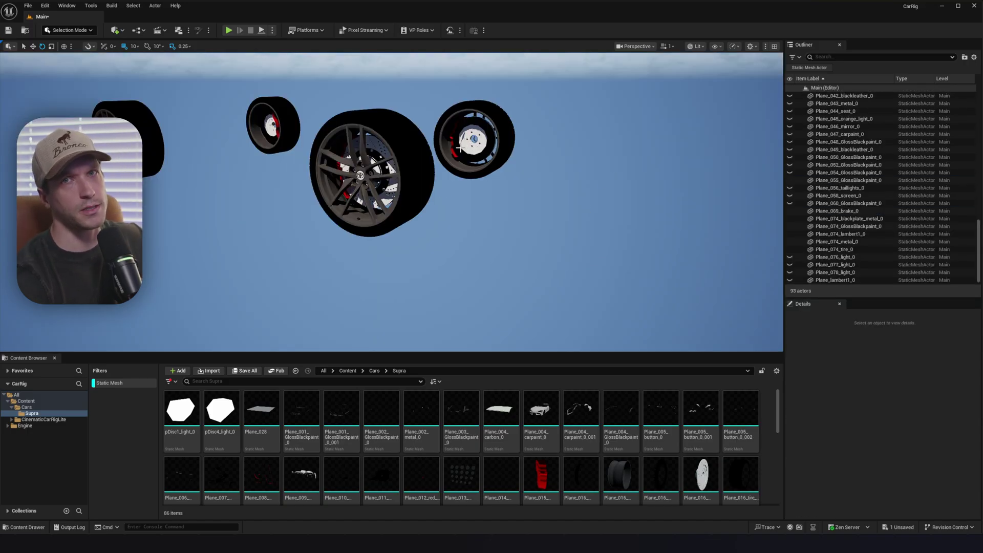
# - Group the front right wheel's meshes in a new Outliner folder named FR_Wheel and hide that folder
pyautogui.moveTo(392, 117)
pyautogui.mouseDown(button='right')
pyautogui.moveTo(451, 109)
pyautogui.moveTo(396, 108)
pyautogui.mouseUp(button='right')
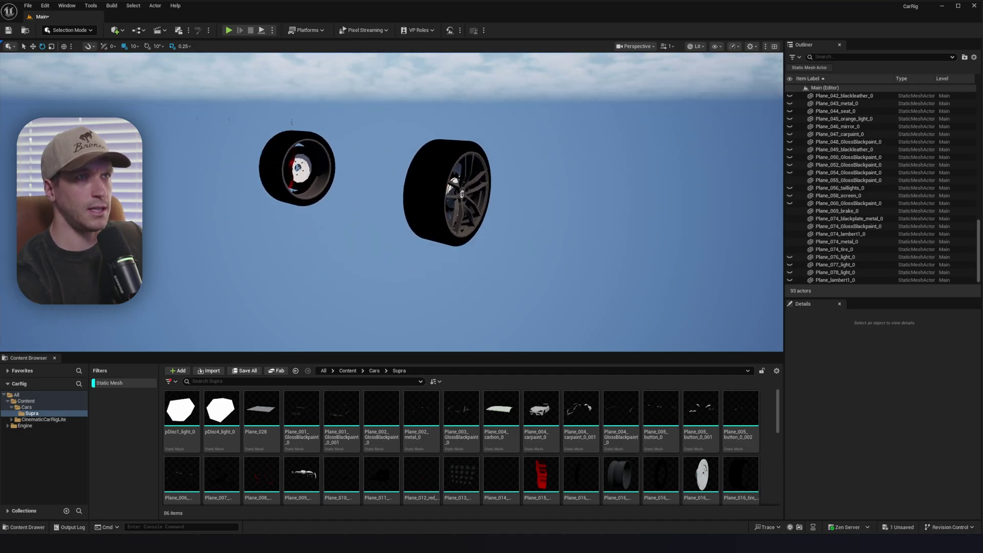
pyautogui.moveTo(581, 100); pyautogui.dragTo(391, 285)
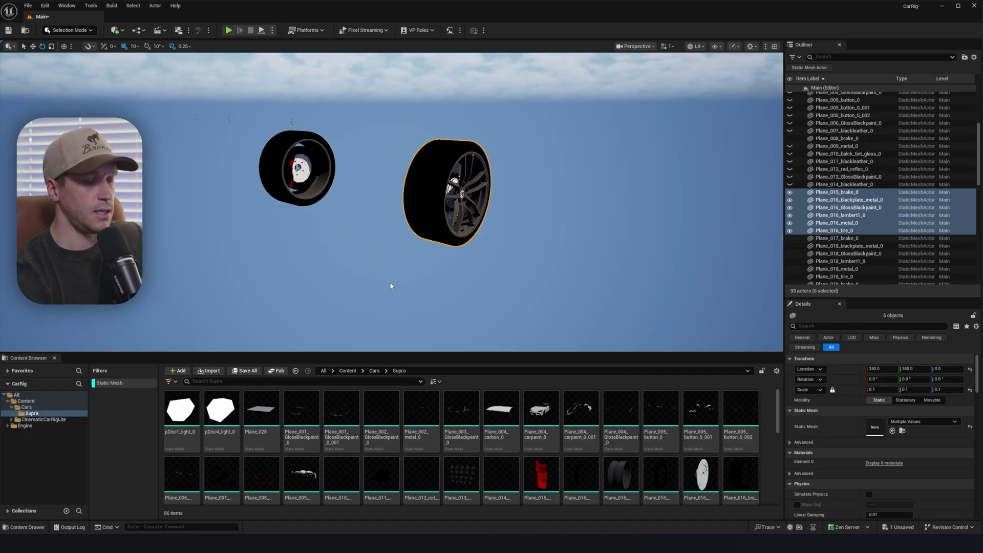
pyautogui.click(965, 57)
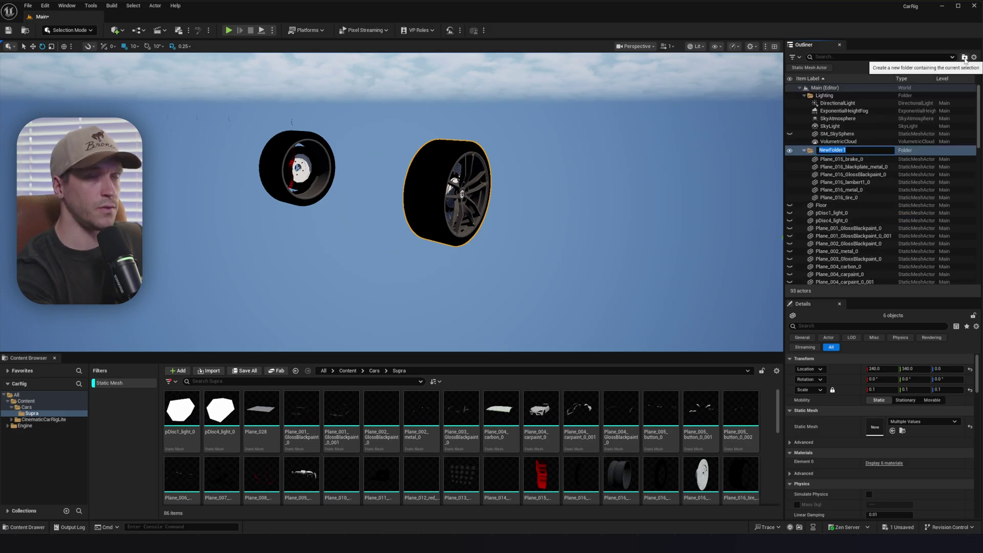
pyautogui.write('FR_')
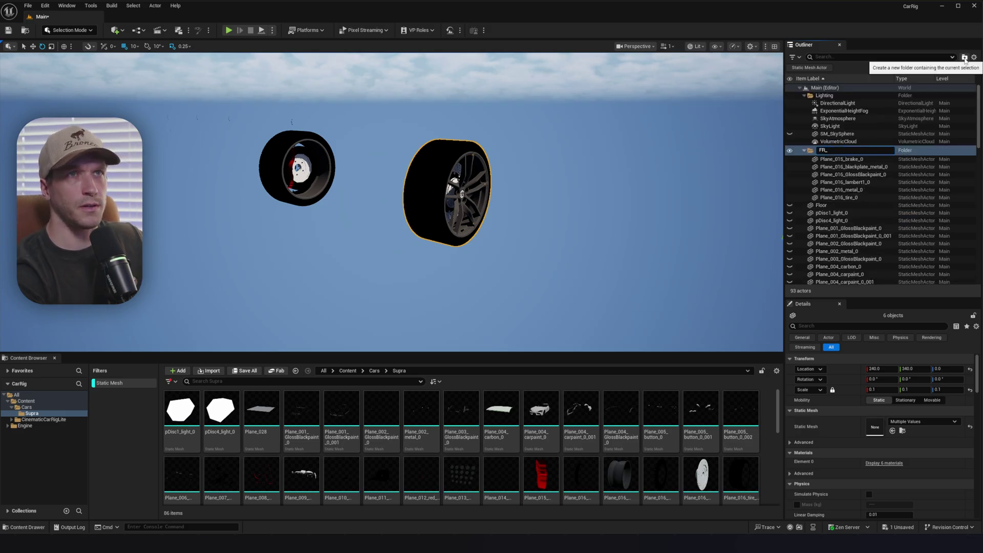
pyautogui.write('Wheel')
pyautogui.press('Return')
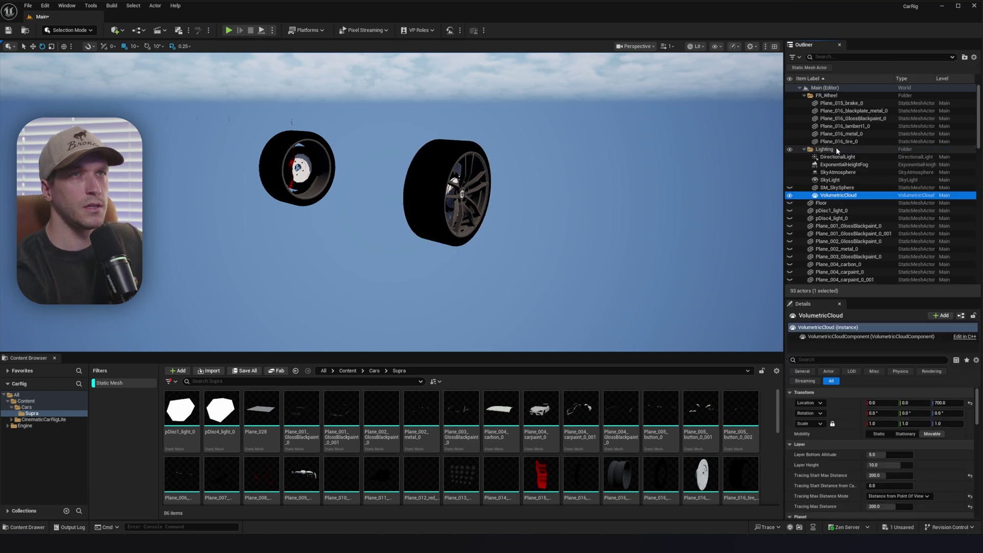
pyautogui.click(803, 97)
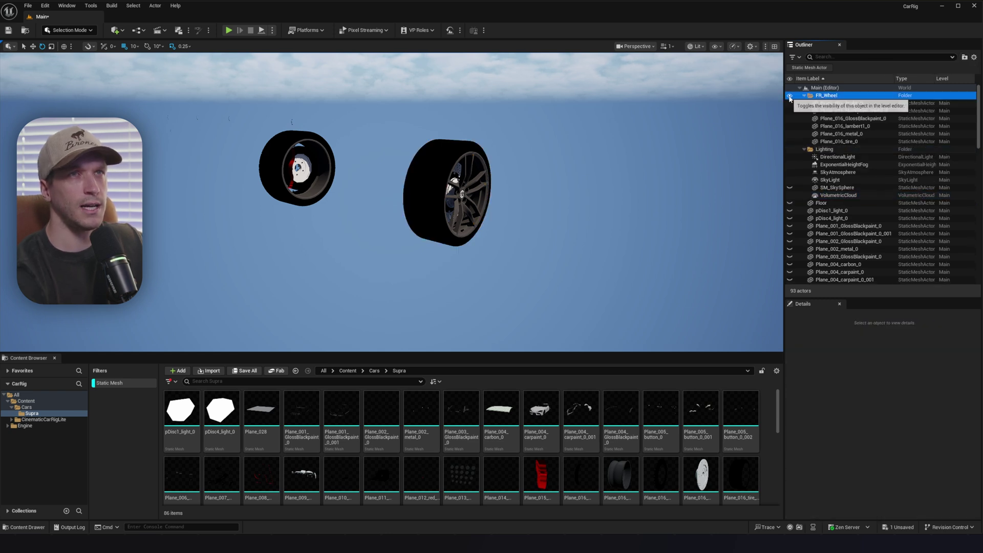
pyautogui.click(789, 96)
# - Select the meshes of the other three wheels and group them in a new Outliner folder named Wheels
pyautogui.press('s')
pyautogui.moveTo(569, 112); pyautogui.dragTo(522, 119, button='right')
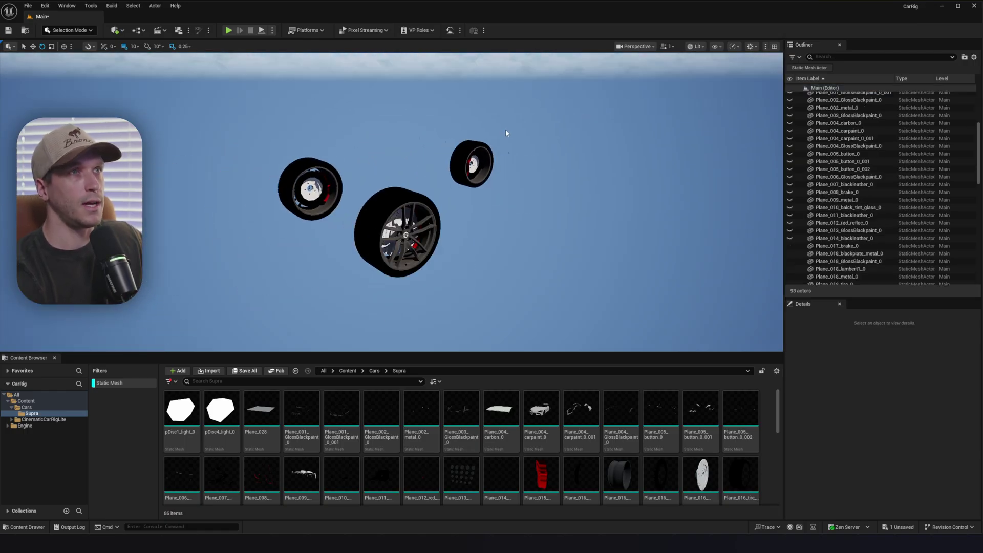
pyautogui.keyDown('ctrl'); pyautogui.keyDown('alt'); pyautogui.moveTo(542, 114); pyautogui.dragTo(237, 323); pyautogui.keyUp('alt'); pyautogui.keyUp('ctrl')
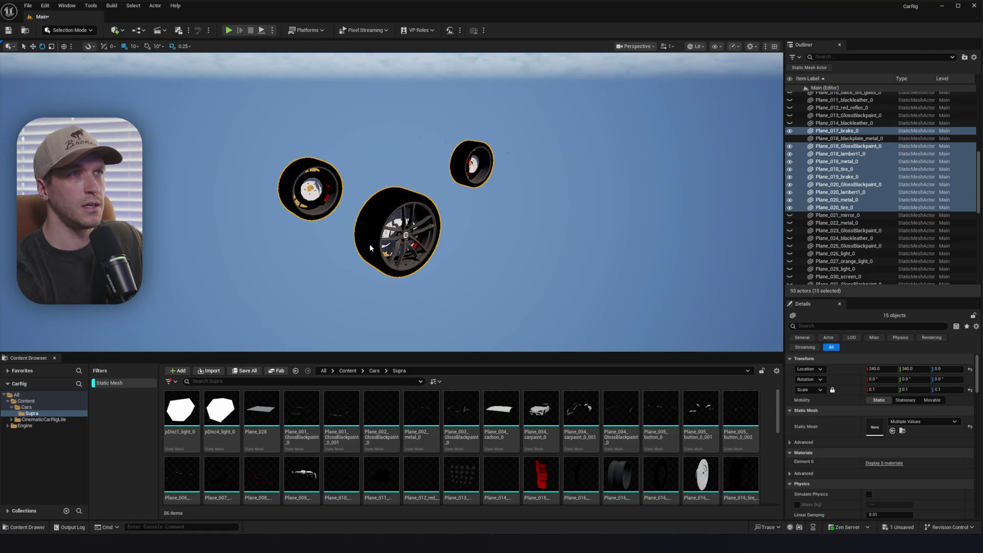
pyautogui.click(964, 57)
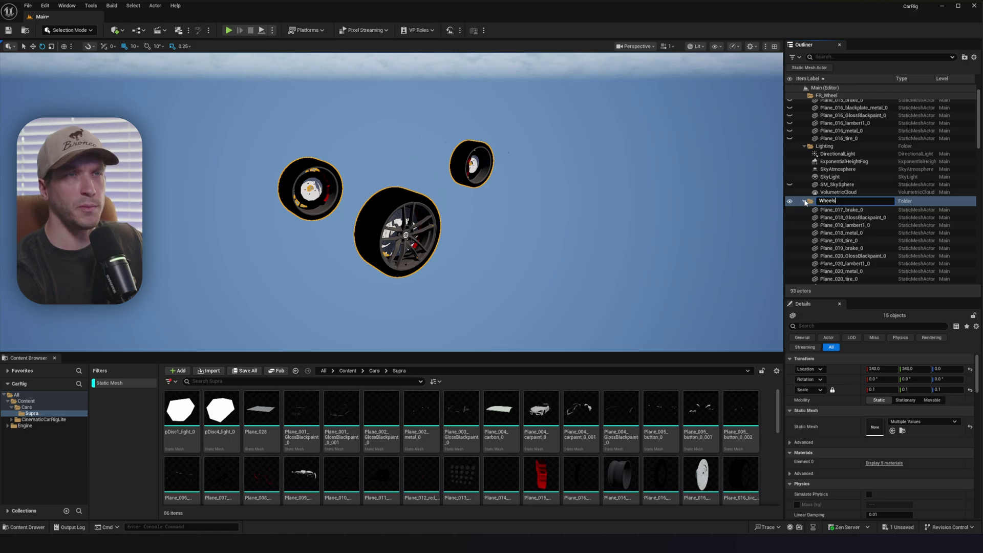
pyautogui.press('Return')
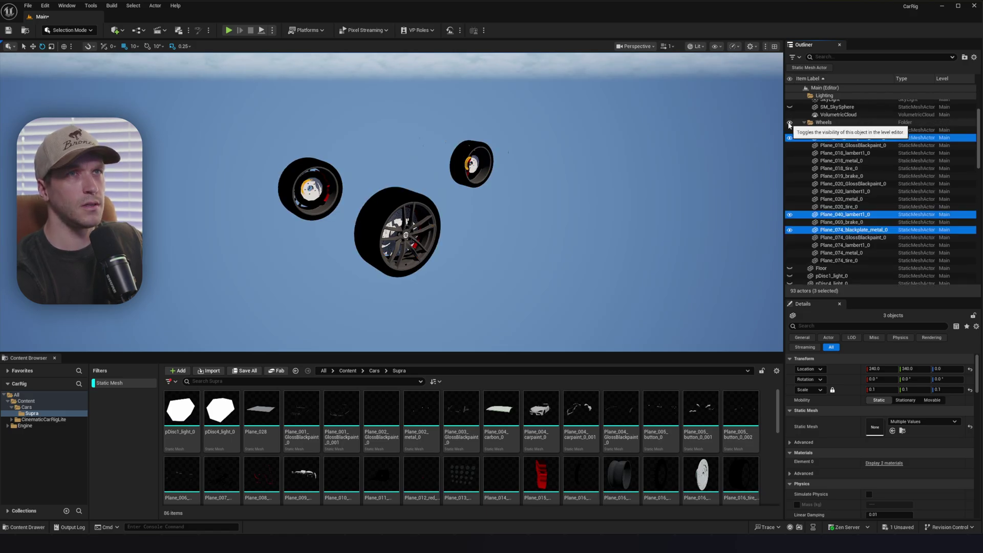
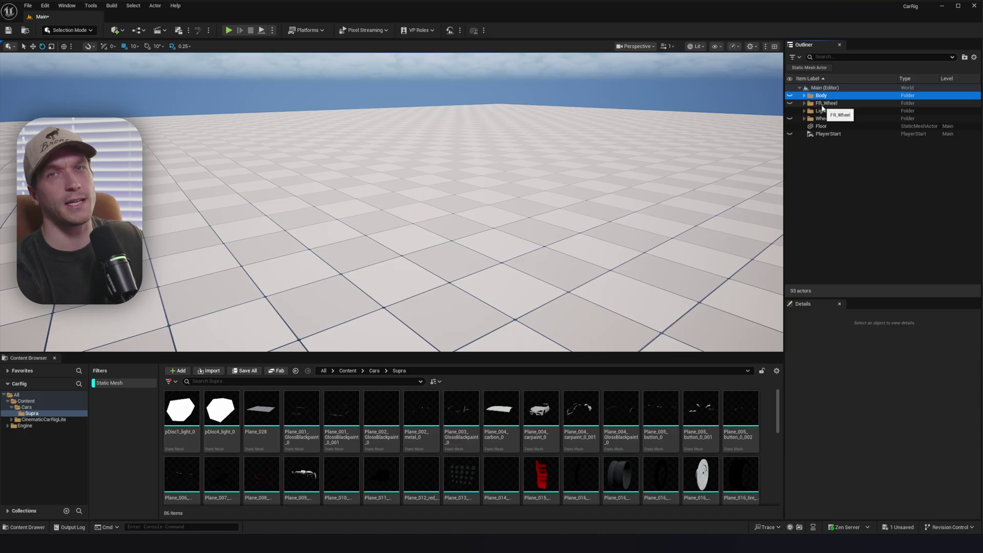
# - Make the FR_Wheel folder visible again and look at the front right wheel up close
pyautogui.click(789, 103)
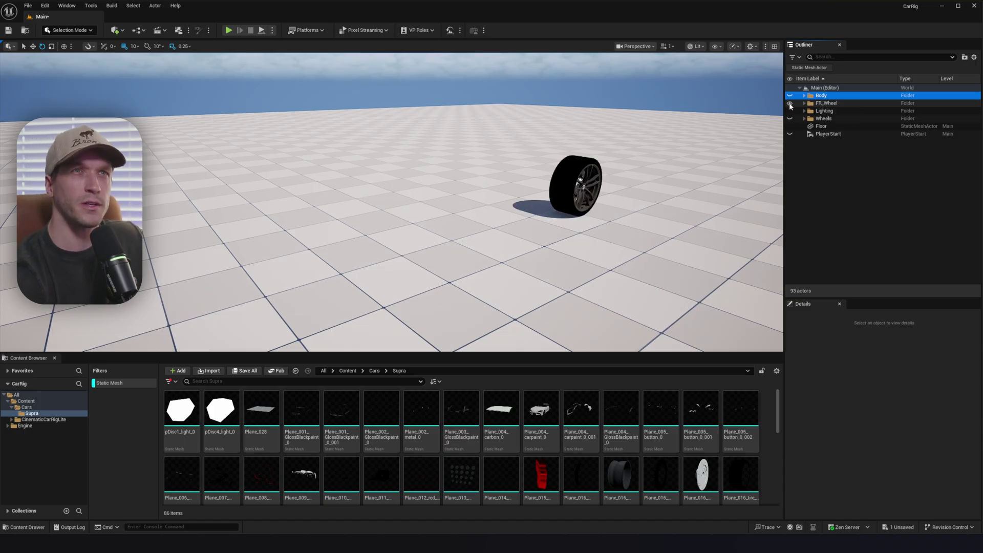
pyautogui.press('w')
pyautogui.moveTo(732, 112)
pyautogui.mouseDown(button='right')
pyautogui.moveTo(660, 134)
pyautogui.moveTo(757, 115)
pyautogui.moveTo(716, 102)
pyautogui.mouseUp(button='right')
pyautogui.moveTo(647, 112); pyautogui.dragTo(676, 113, button='right')
pyautogui.scroll(2, 647, 113)
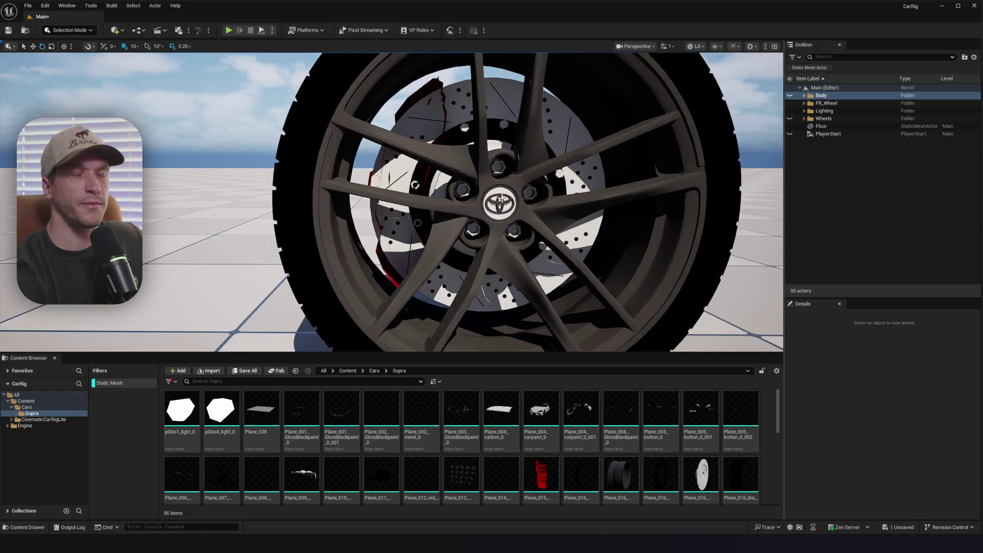
# - Select the red brake caliper mesh inside the front right wheel and view it close up
pyautogui.click(390, 275)
pyautogui.press('w')
pyautogui.moveTo(440, 270); pyautogui.dragTo(458, 251, button='right')
pyautogui.press('w')
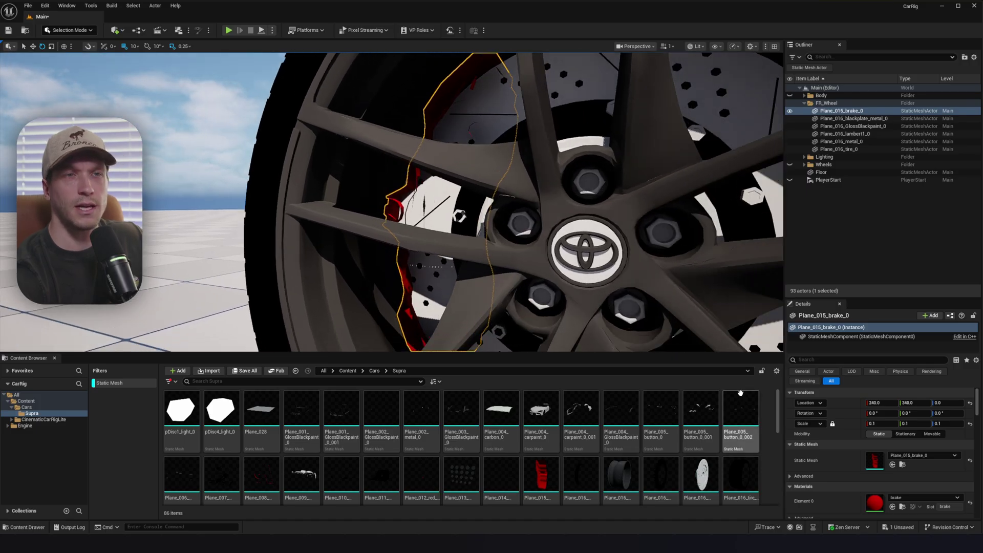
# - Make the brake material of the red caliper two-sided, save the material and close its editor
pyautogui.doubleClick(875, 503)
pyautogui.moveTo(651, 286); pyautogui.dragTo(678, 305, button='right')
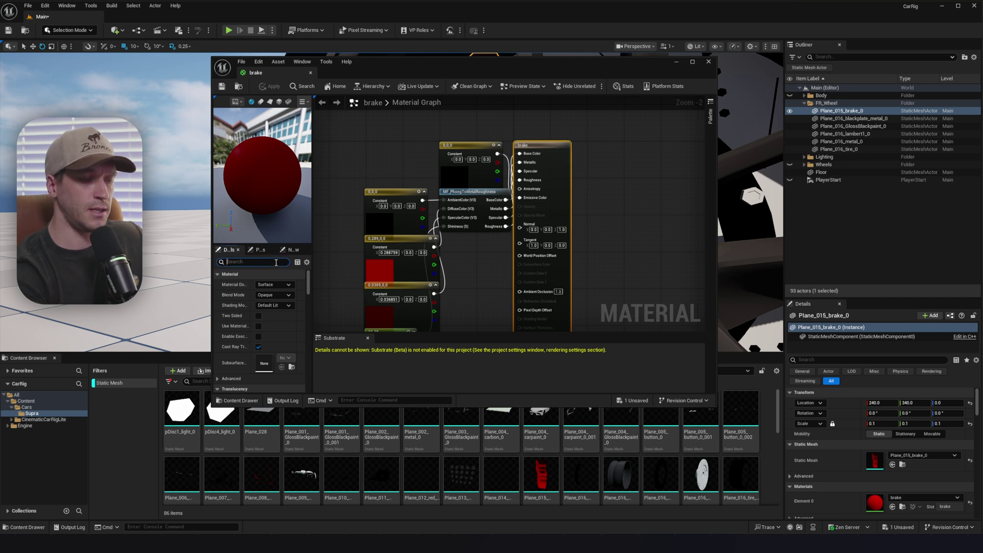
pyautogui.write('two sid')
pyautogui.click(260, 284)
pyautogui.moveTo(461, 65); pyautogui.dragTo(812, 109)
pyautogui.click(572, 129)
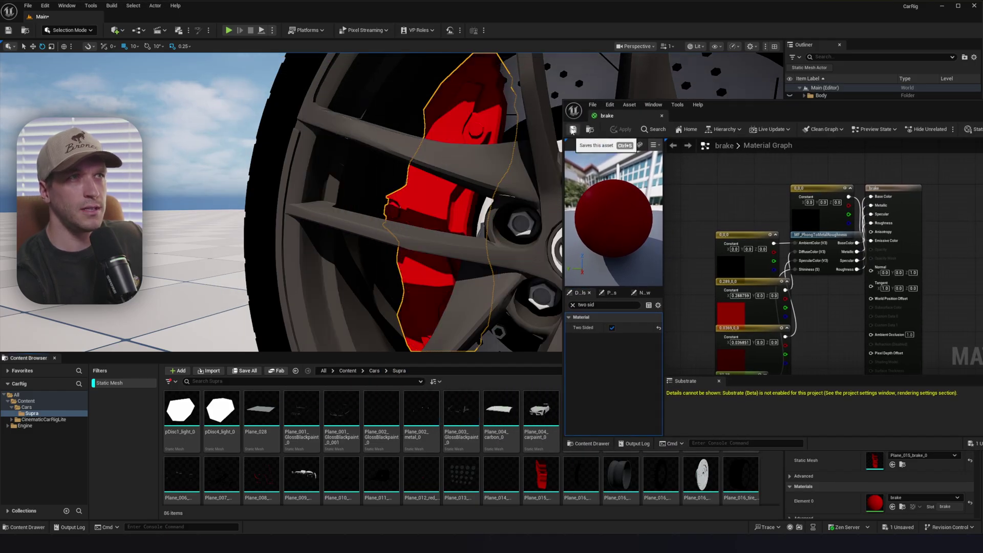
pyautogui.moveTo(883, 113); pyautogui.dragTo(615, 131)
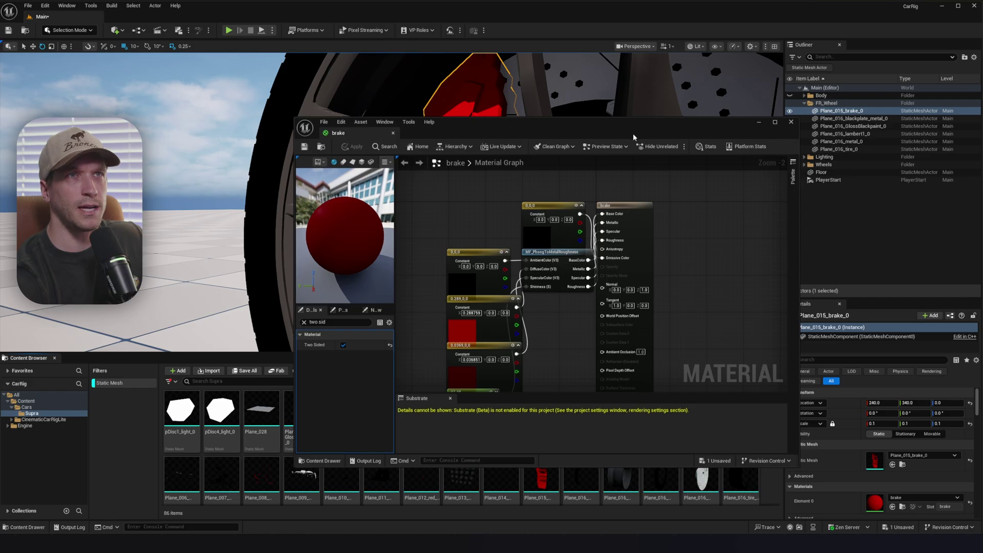
pyautogui.click(791, 122)
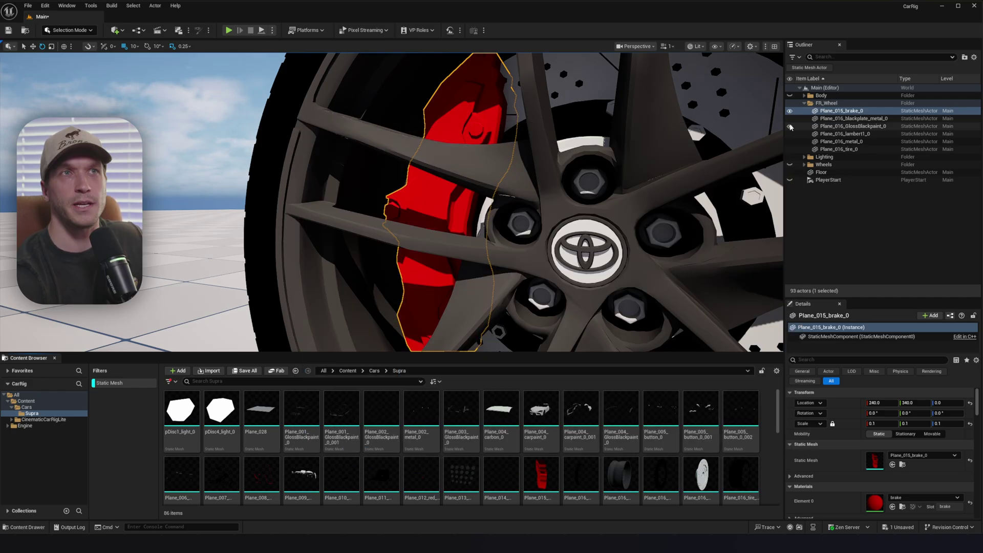
# - Group the red brake caliper mesh in a new Outliner folder named FR_Caliper
pyautogui.scroll(-5, 759, 130)
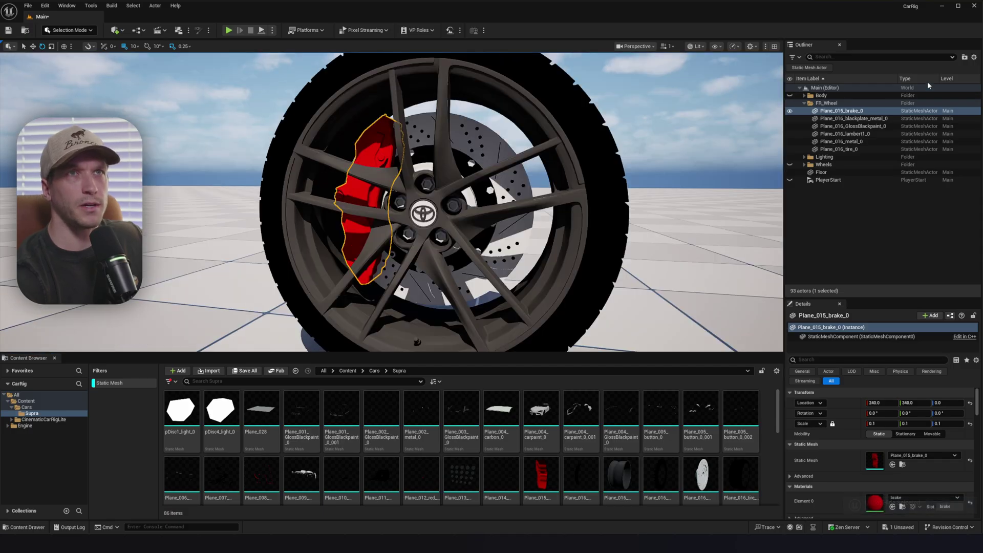
pyautogui.click(964, 57)
pyautogui.write('F')
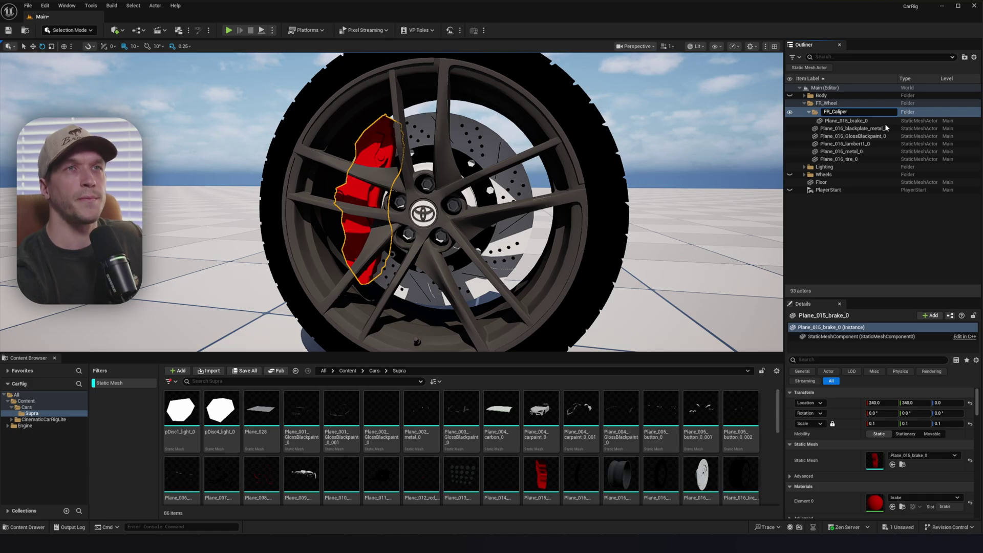
pyautogui.write('R_Caliper')
pyautogui.press('Return')
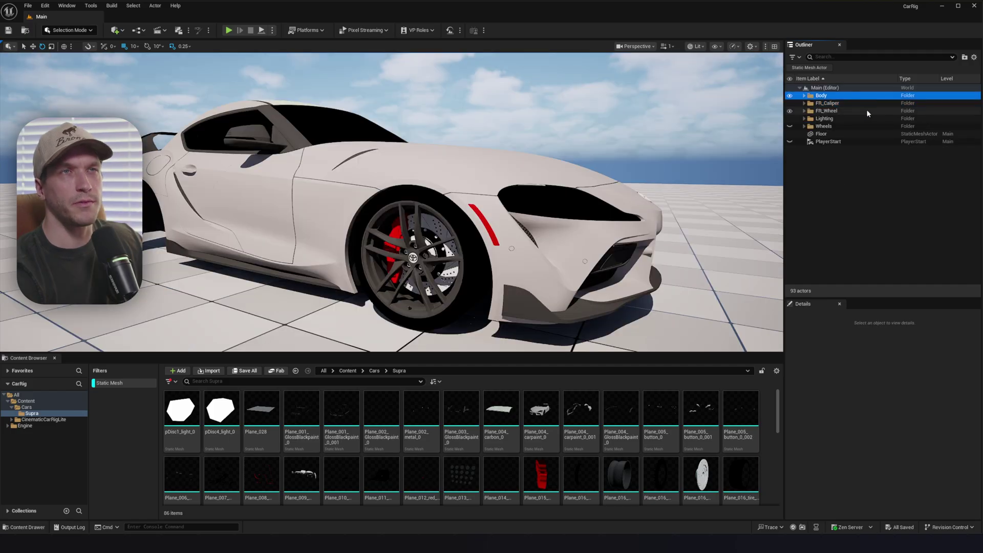
# - Select the Body, FR_Caliper and FR_Wheel folders and compare them with the sample static meshes in the CinematicCarRigLite folder
pyautogui.keyDown('shift'); pyautogui.click(865, 112); pyautogui.keyUp('shift')
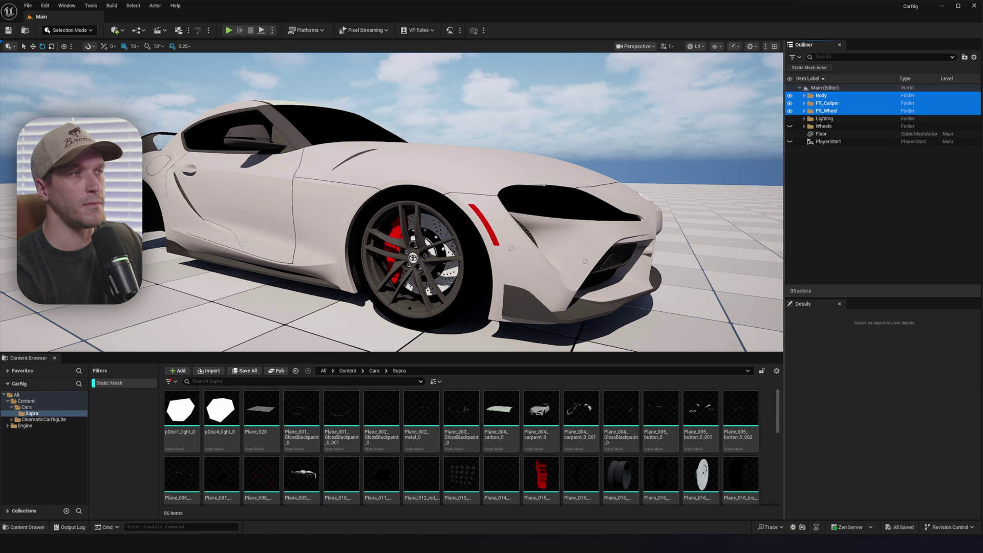
pyautogui.click(77, 420)
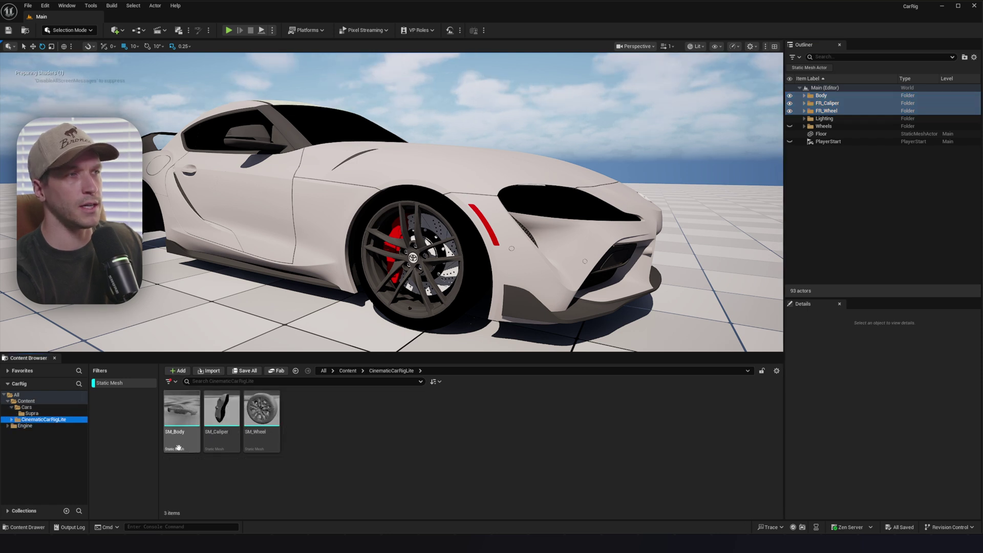
pyautogui.click(179, 443)
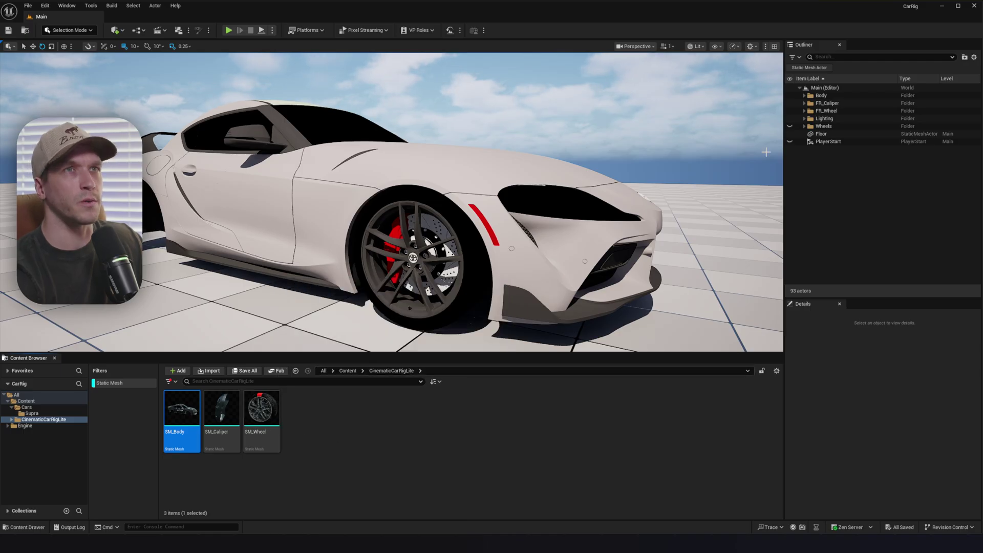
# - Expand the Body folder in the Outliner and select all the meshes it contains
pyautogui.click(821, 95)
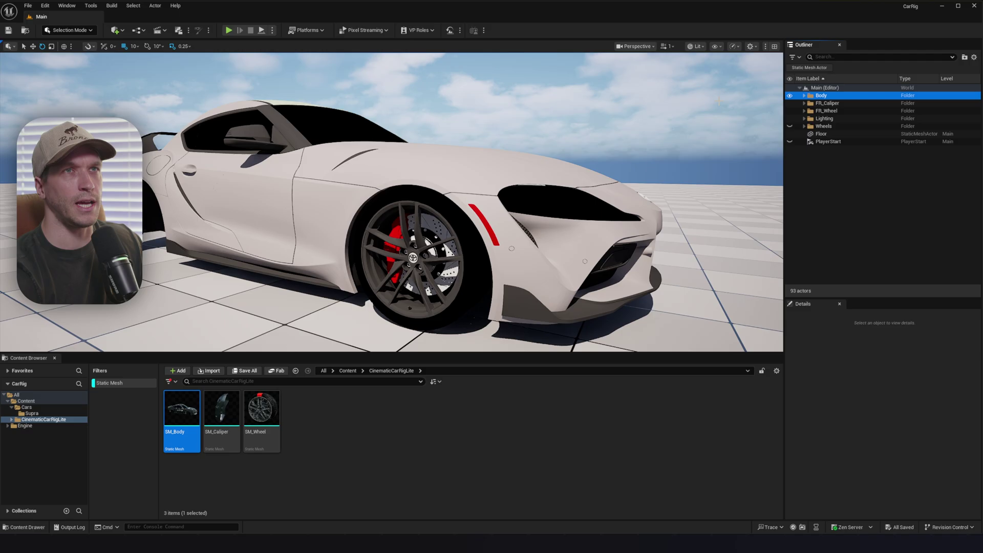
pyautogui.click(804, 95)
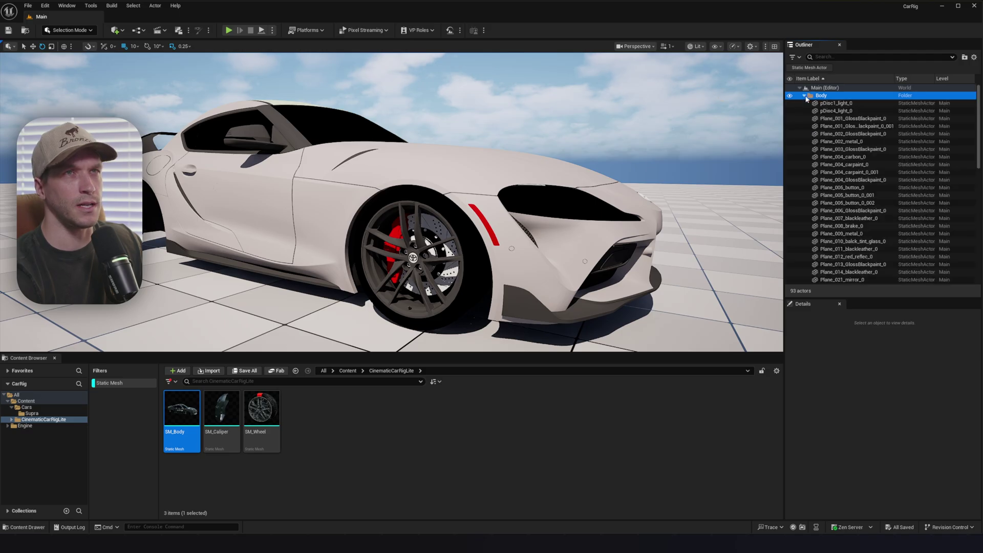
pyautogui.rightClick(842, 96)
pyautogui.moveTo(891, 130)
pyautogui.click(941, 139)
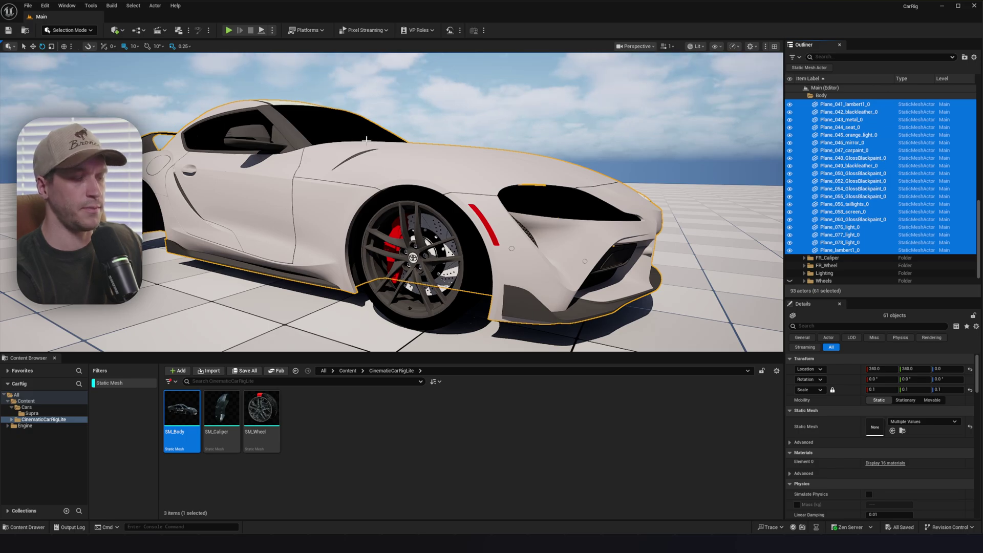
# - Switch the editor to Modeling Mode with the body meshes still selected
pyautogui.click(71, 30)
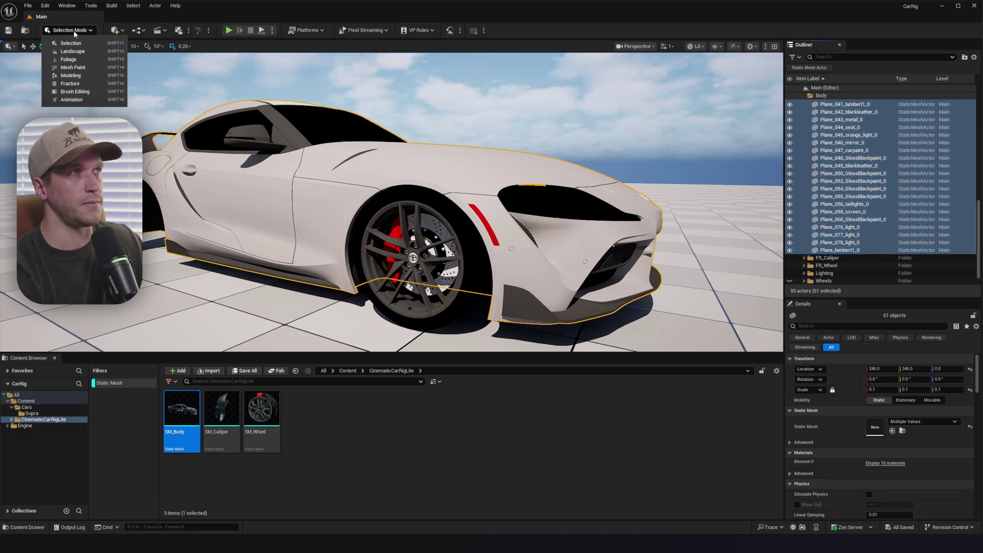
pyautogui.click(88, 32)
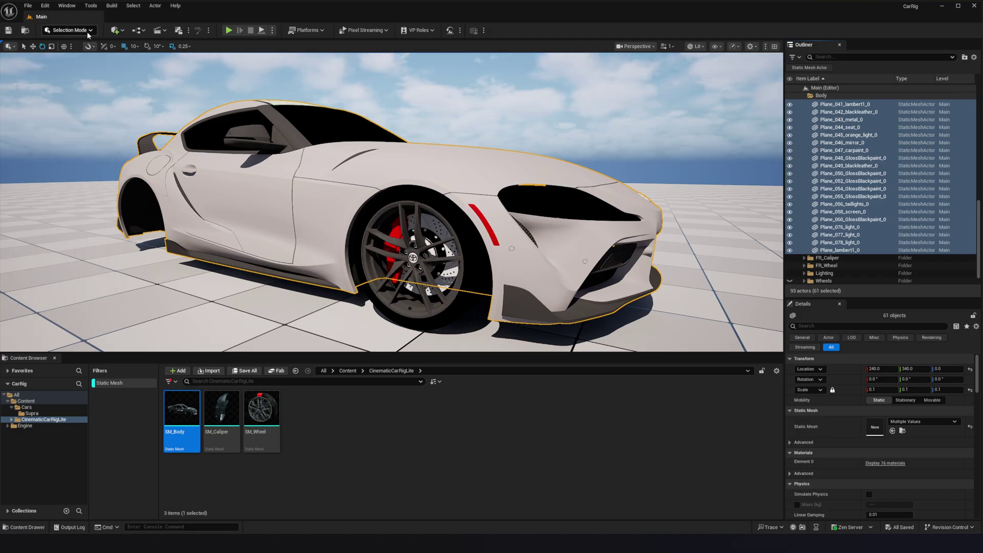
pyautogui.click(89, 32)
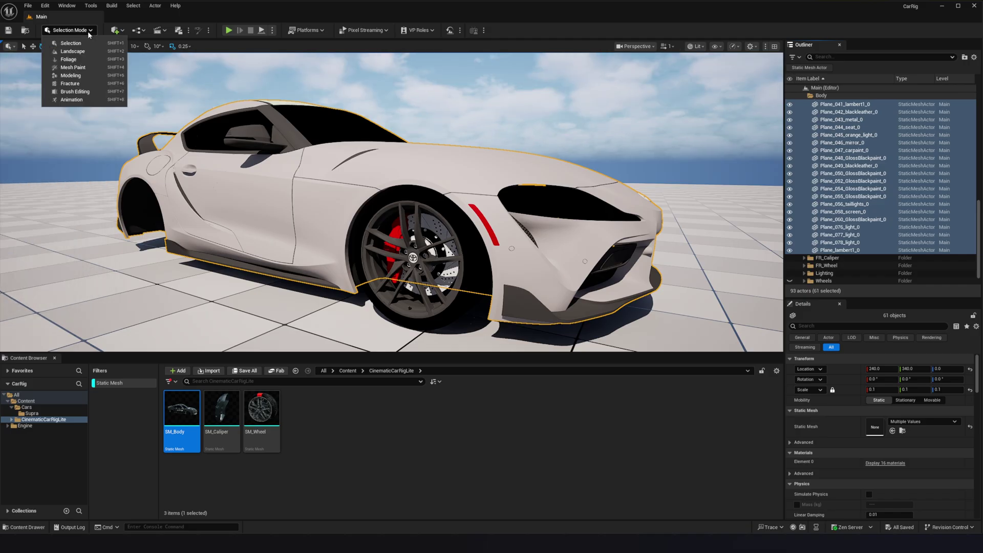
pyautogui.click(93, 77)
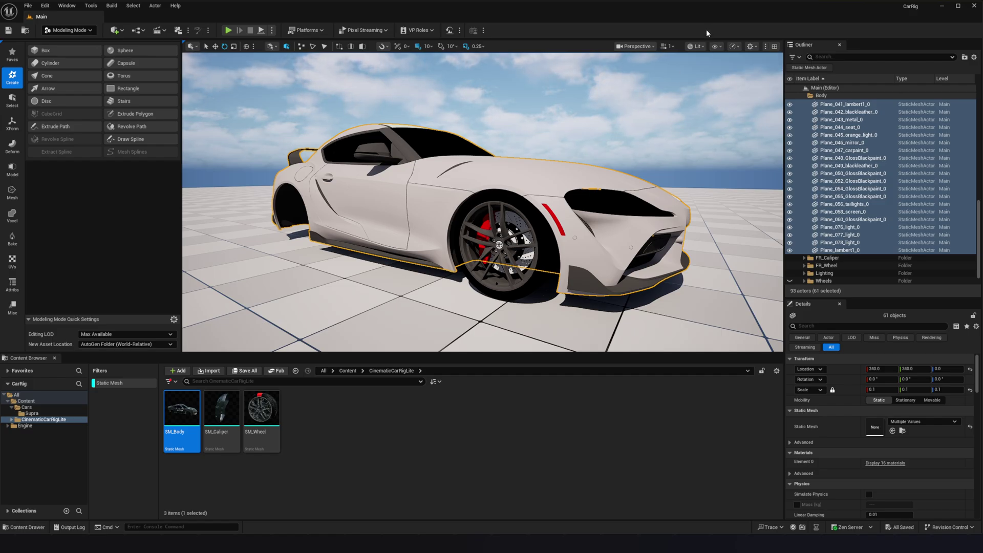
# - Open the plugin manager and search the plugins for modeling
pyautogui.click(49, 9)
pyautogui.click(50, 9)
pyautogui.click(52, 11)
pyautogui.click(92, 134)
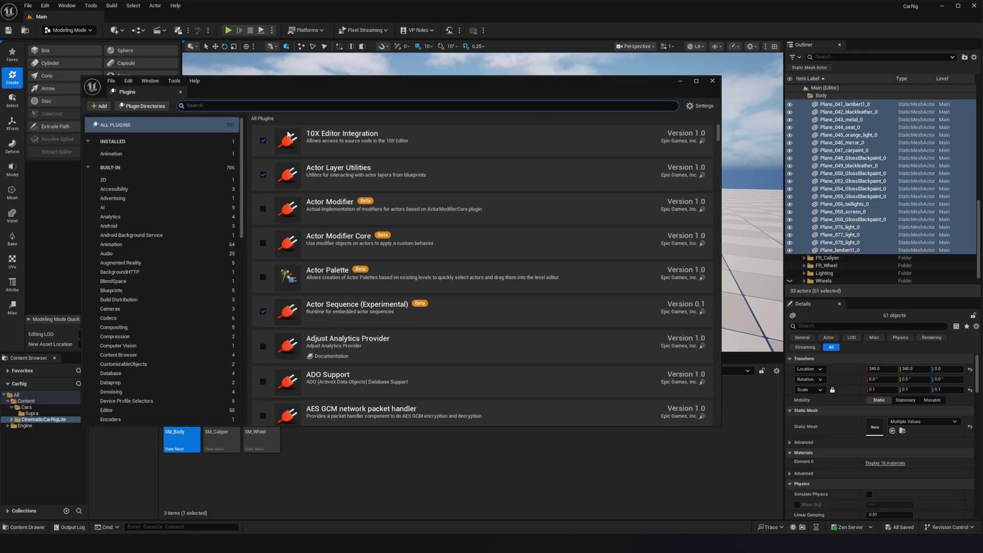
pyautogui.write('modeling')
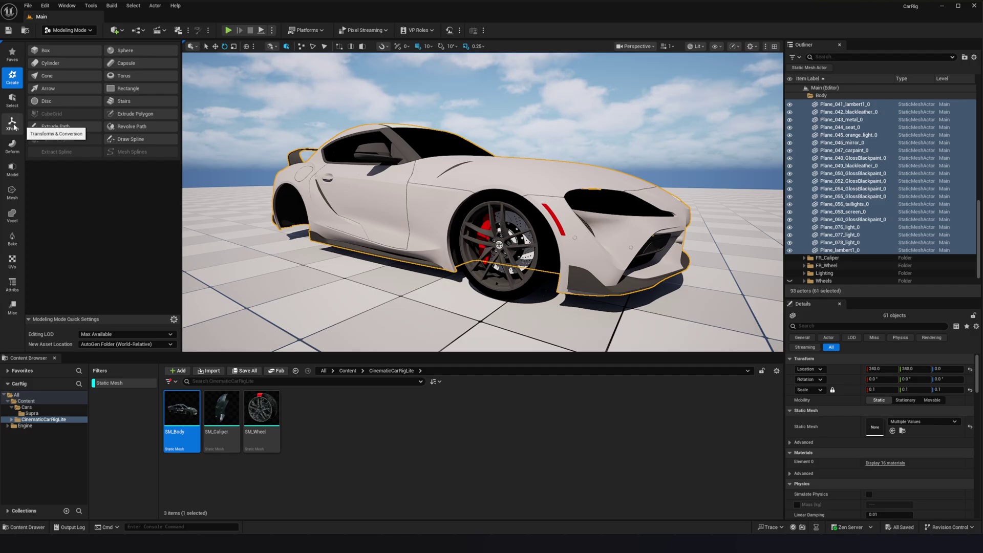
# - Merge the selected body meshes into a new object named Body, keeping the input meshes
pyautogui.click(13, 123)
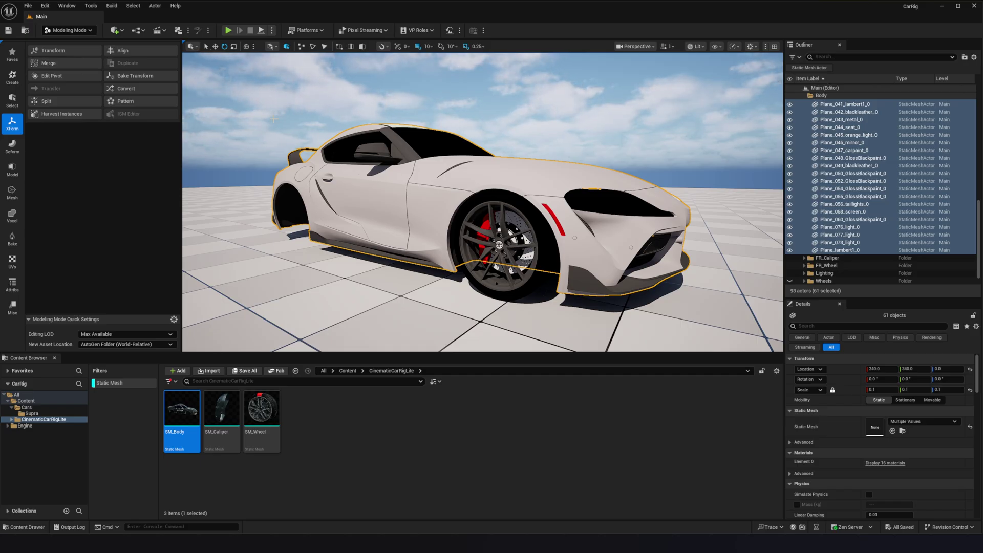
pyautogui.click(62, 64)
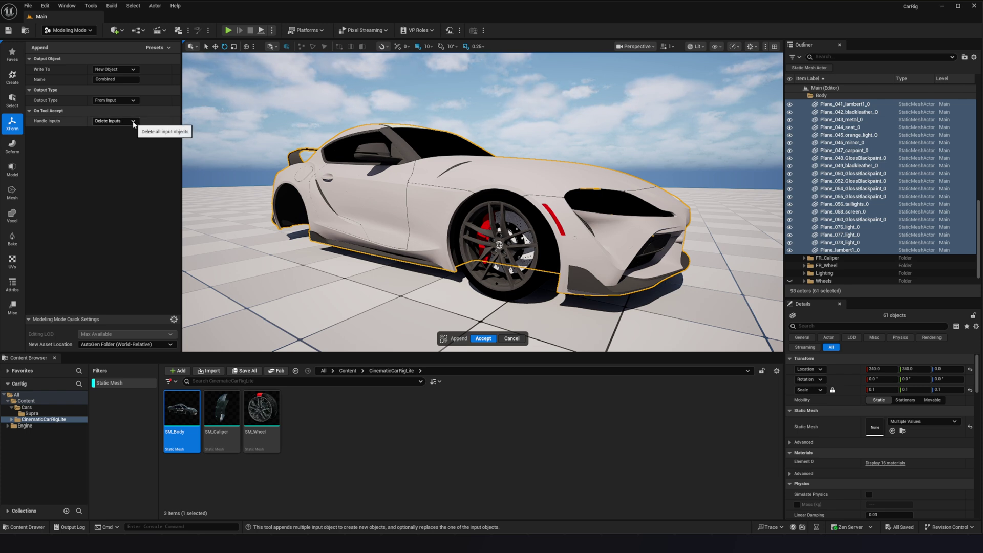
pyautogui.click(134, 122)
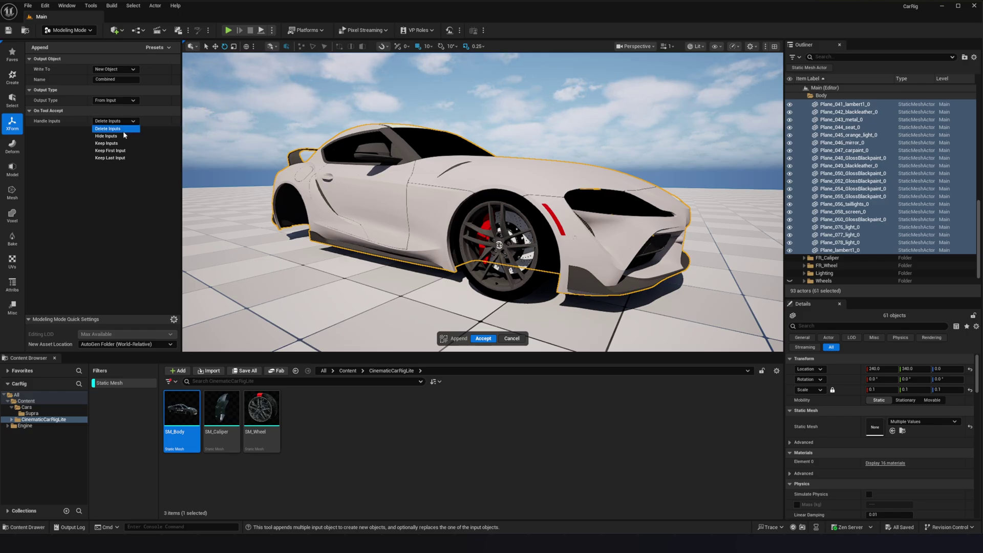
pyautogui.click(124, 144)
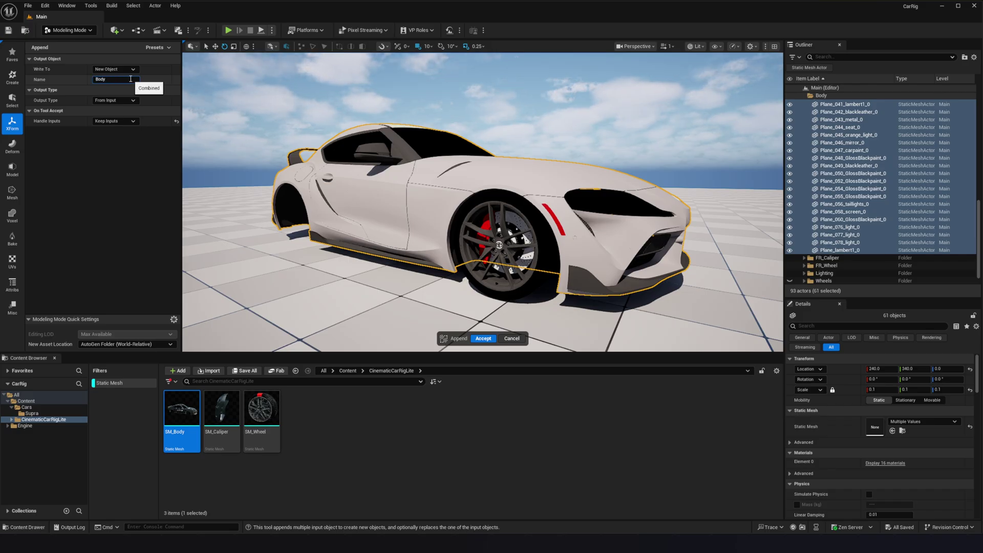
pyautogui.click(489, 340)
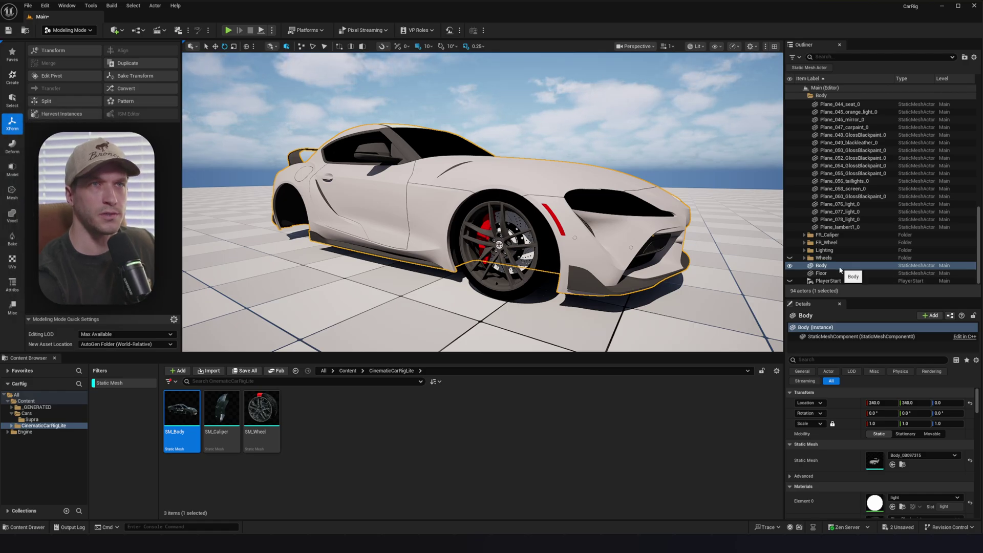
# - Collapse the Body folder and hide the Body, FR_Caliper and FR_Wheel folders, leaving the merged Body mesh shown
pyautogui.scroll(15, 901, 205)
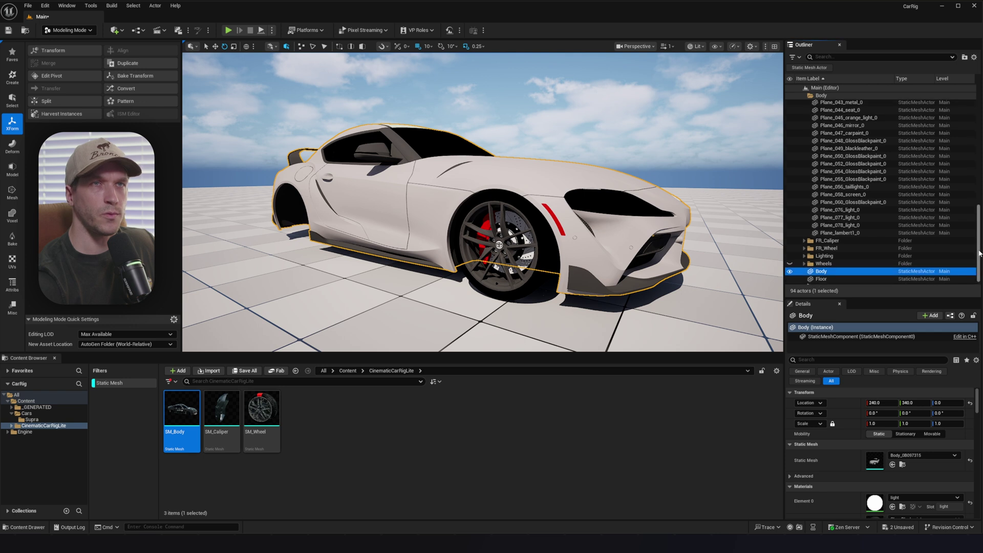
pyautogui.click(803, 96)
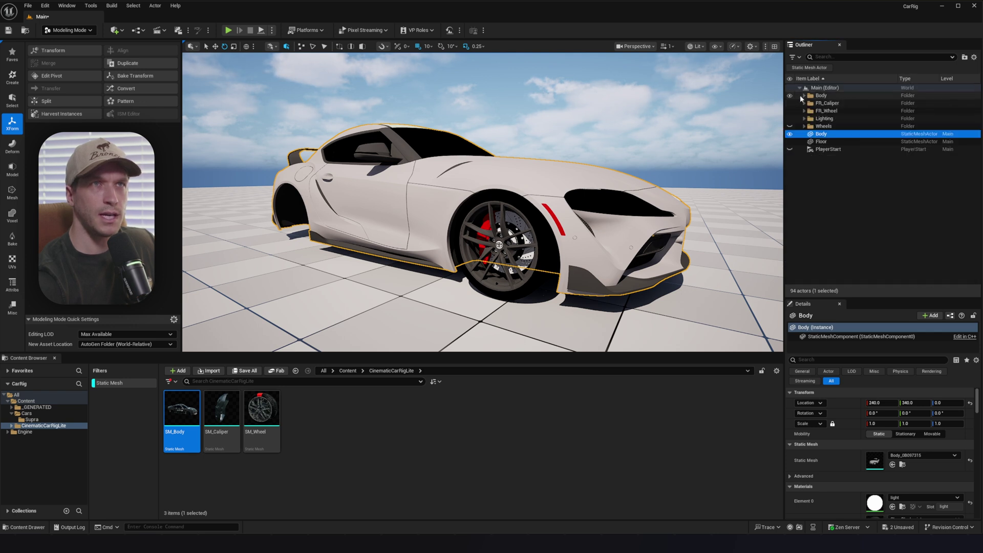
pyautogui.click(790, 134)
pyautogui.click(789, 134)
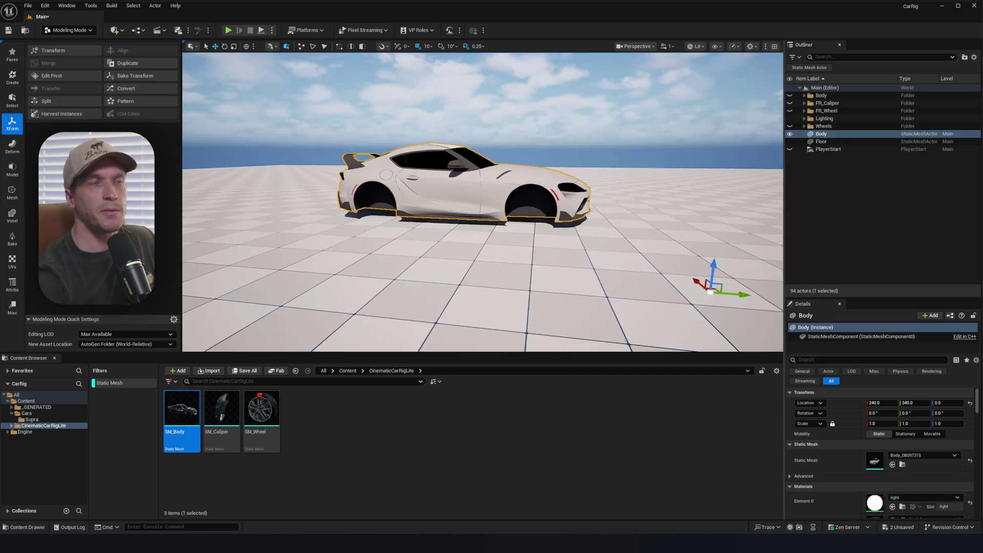
# - Move the merged Body mesh's pivot to the center of its bounding box with Edit Pivot
pyautogui.moveTo(598, 267); pyautogui.dragTo(634, 266, button='right')
pyautogui.moveTo(604, 164); pyautogui.dragTo(592, 162, button='right')
pyautogui.press('s')
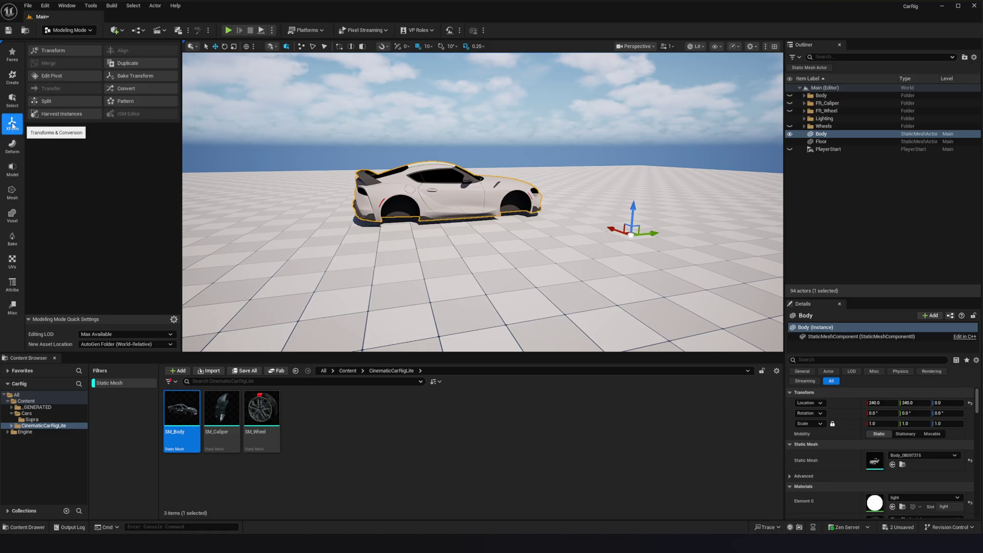
pyautogui.click(71, 77)
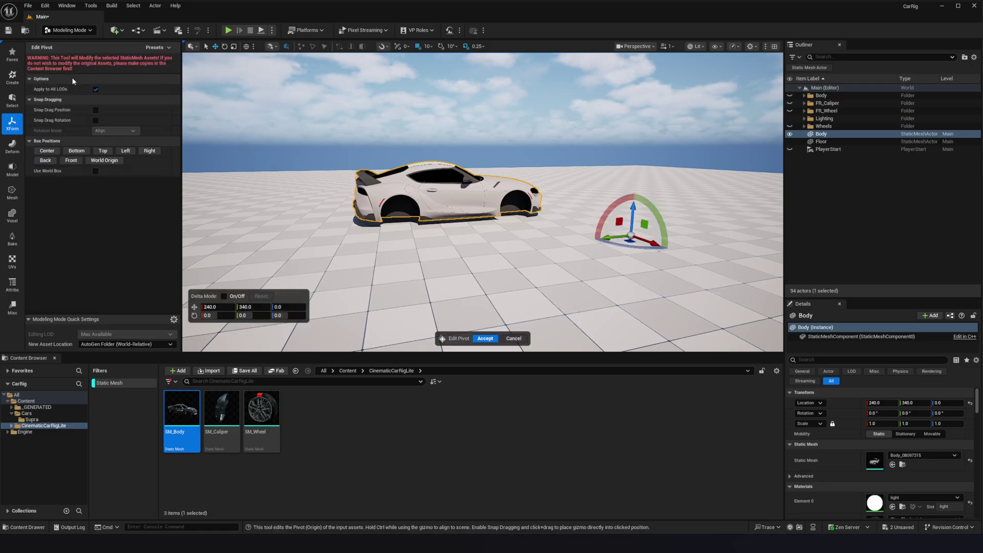
pyautogui.click(50, 152)
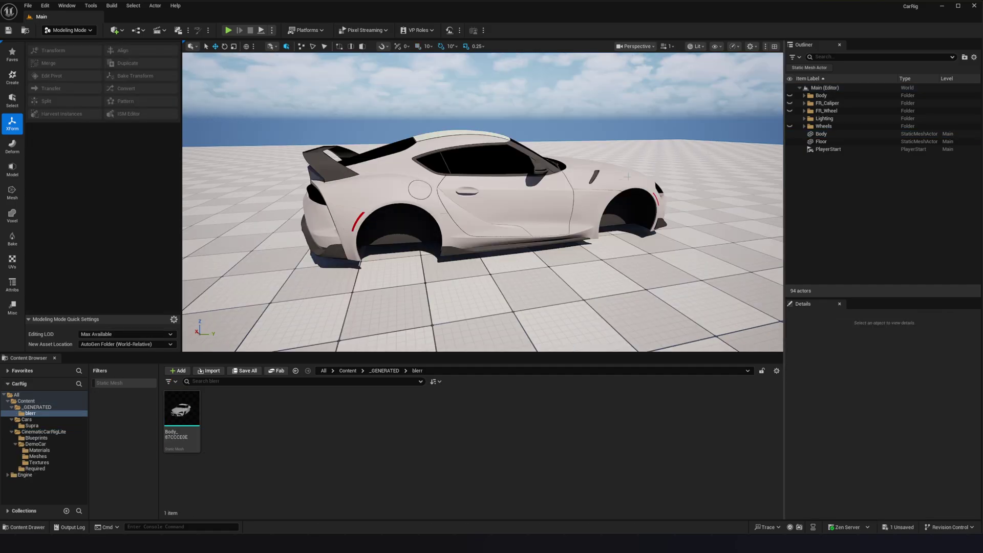
# - Hide the merged Body mesh and make the FR_Wheel and FR_Caliper folders visible
pyautogui.click(789, 135)
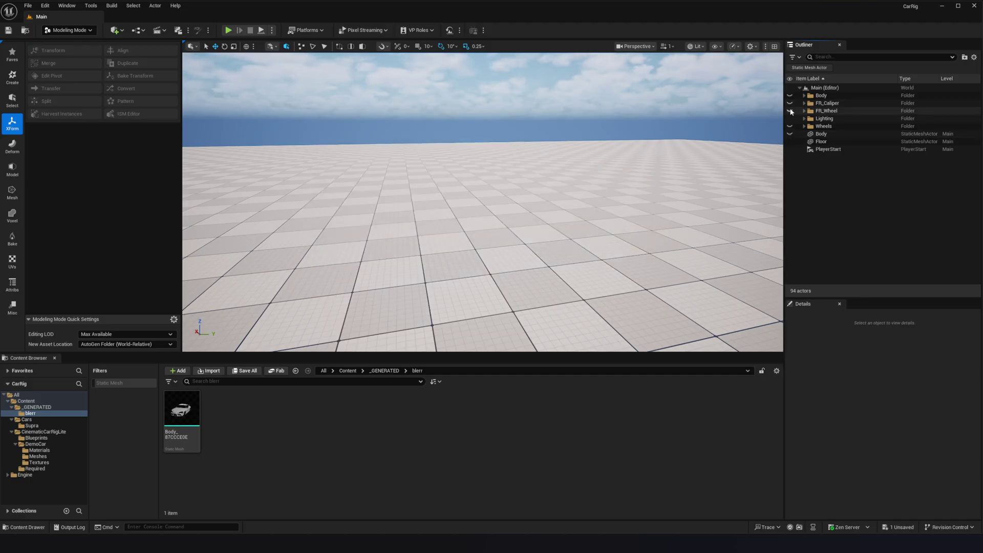
pyautogui.click(789, 111)
pyautogui.press('w')
pyautogui.moveTo(724, 136); pyautogui.dragTo(733, 136, button='right')
pyautogui.click(790, 103)
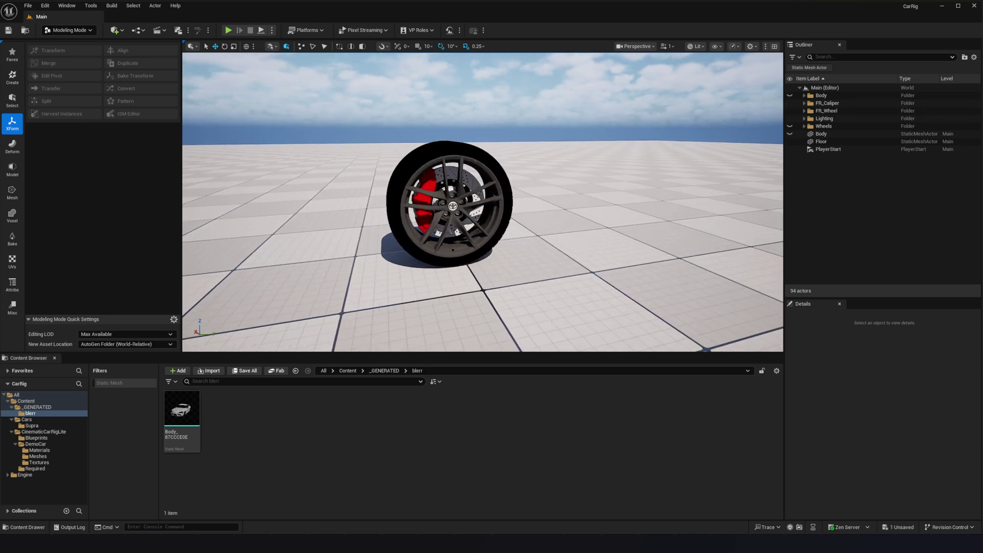
# - Merge the five meshes in the FR_Wheel folder into a new object named FR_Wheel, keeping the input meshes
pyautogui.click(804, 111)
pyautogui.click(853, 118)
pyautogui.keyDown('shift'); pyautogui.click(853, 149); pyautogui.keyUp('shift')
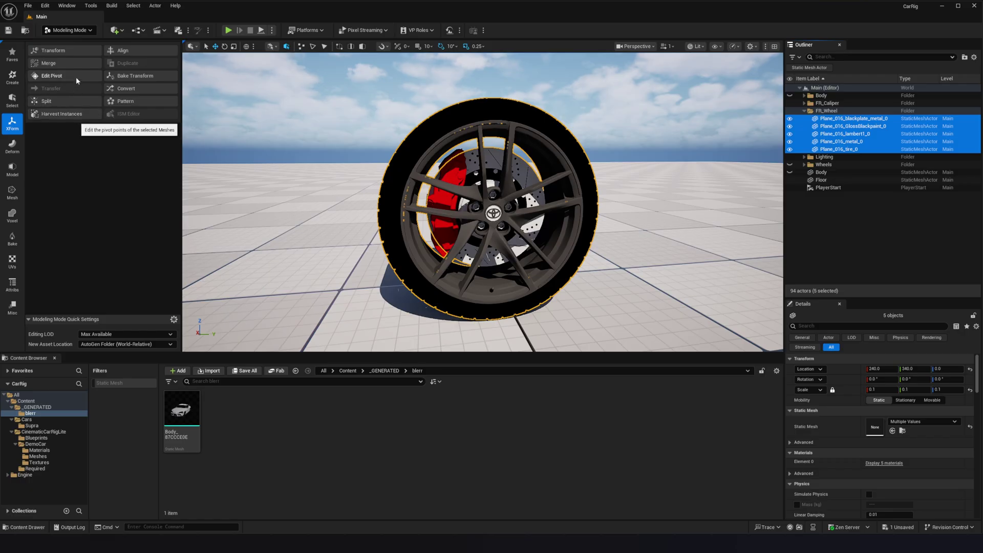
pyautogui.click(76, 62)
pyautogui.click(117, 80)
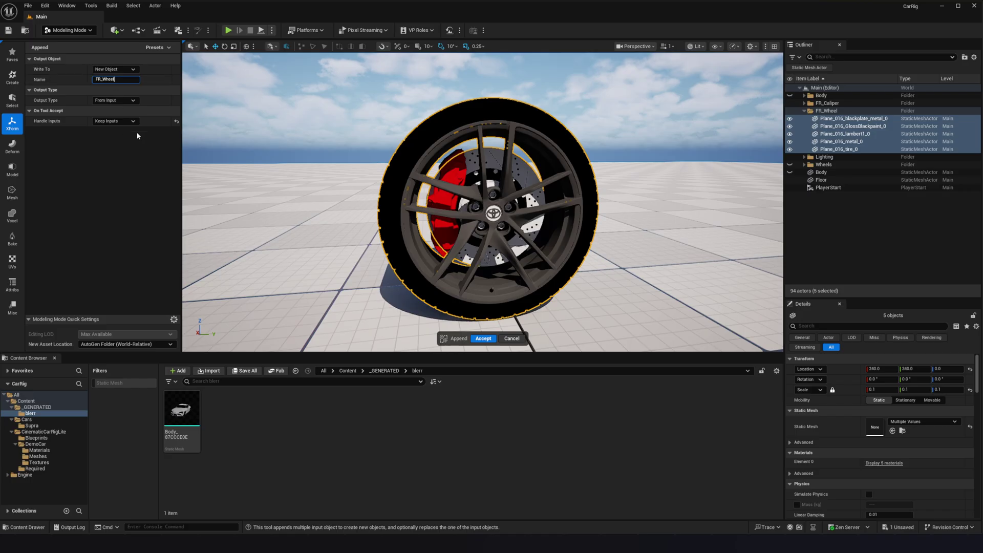
pyautogui.click(483, 338)
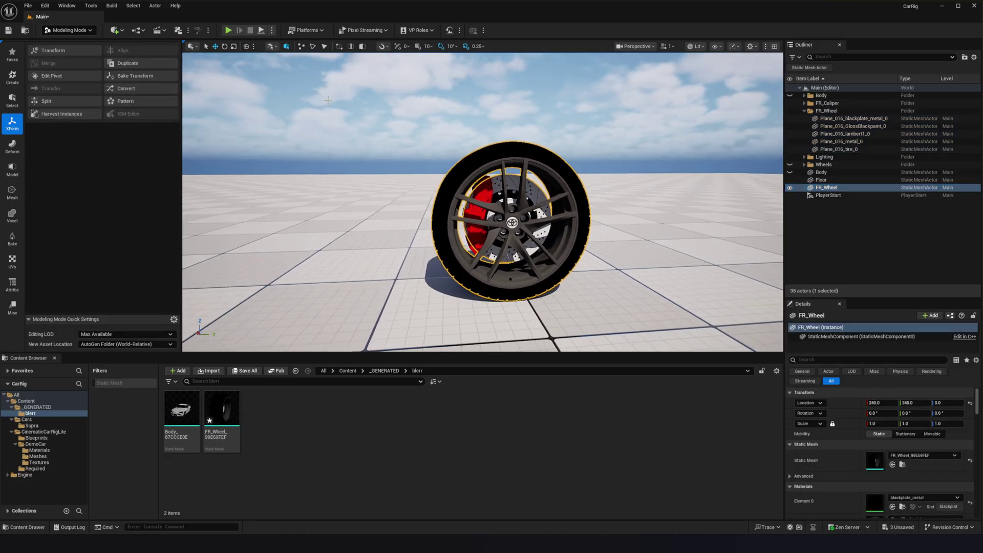
# - Move the merged FR_Wheel mesh's pivot to the center of its bounding box with Edit Pivot
pyautogui.click(51, 76)
pyautogui.click(47, 151)
pyautogui.click(498, 338)
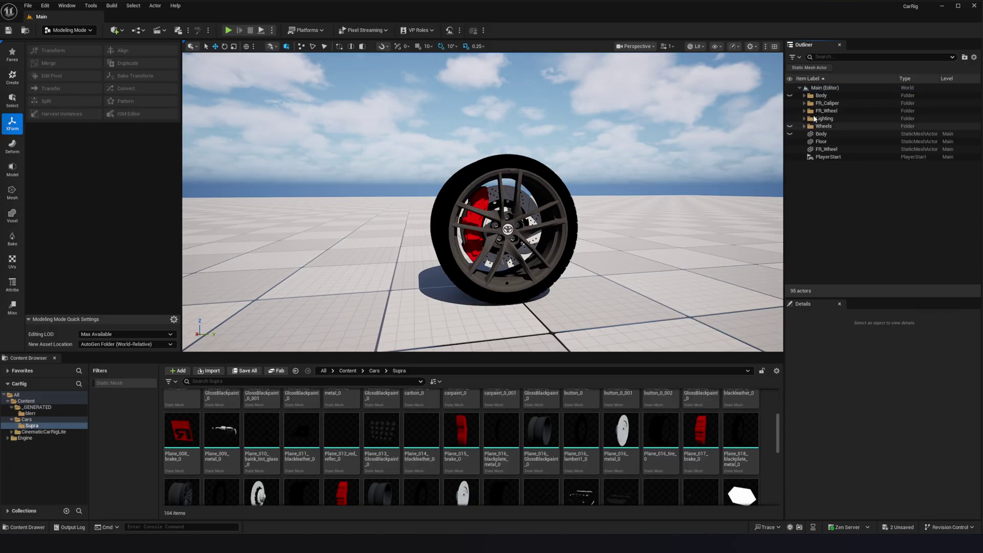
# - Locate the static mesh asset of Plane_015_brake_0 from the FR_Caliper folder and duplicate it as FR_Caliper
pyautogui.click(803, 103)
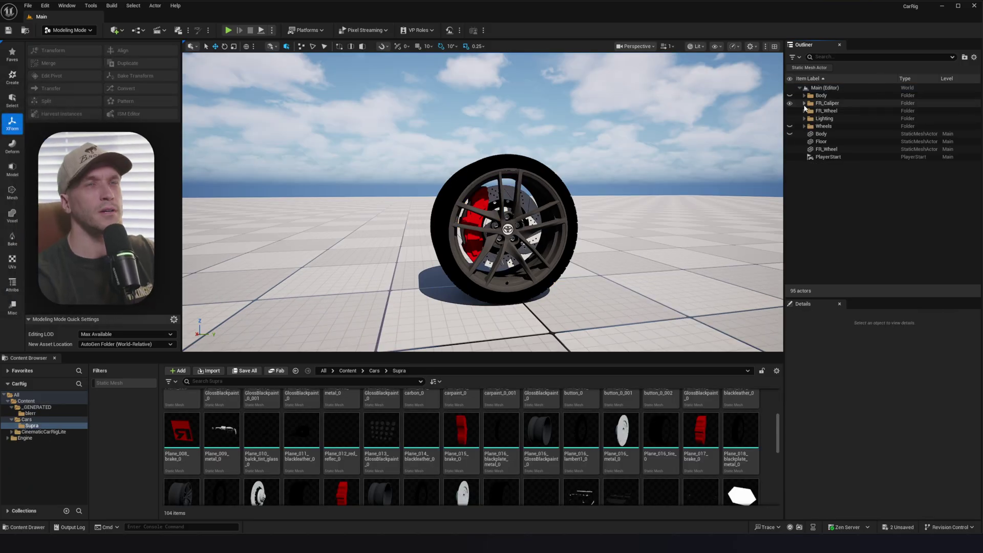
pyautogui.click(853, 110)
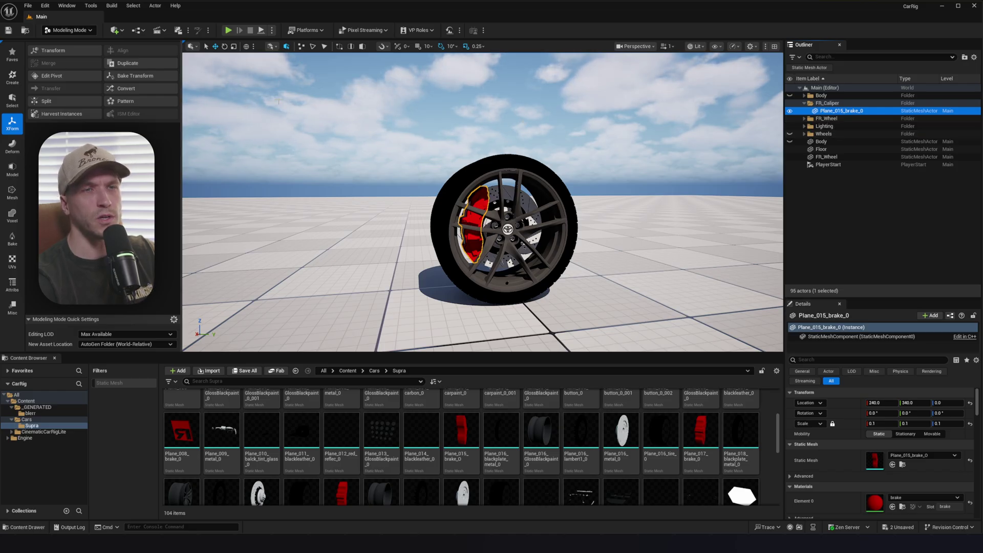
pyautogui.click(903, 465)
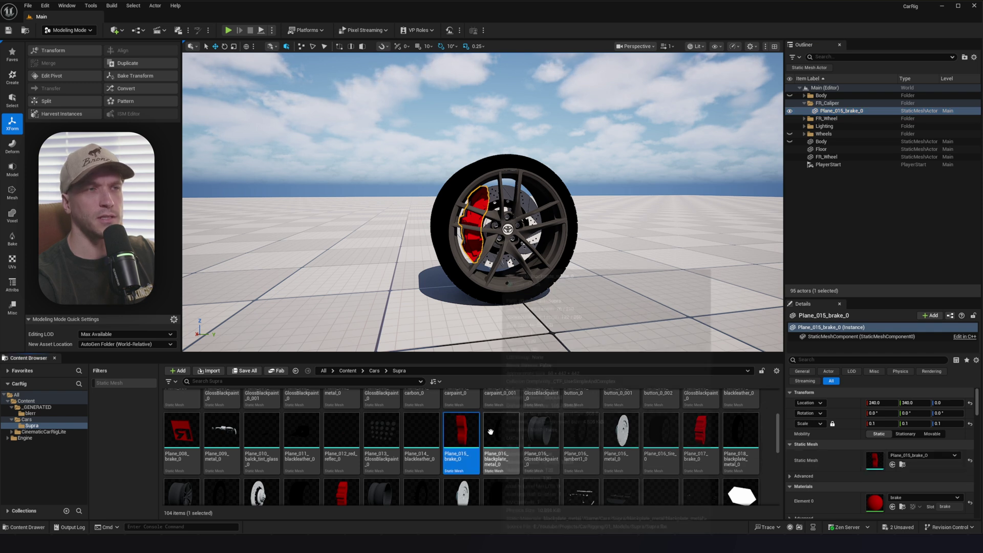
pyautogui.rightClick(462, 434)
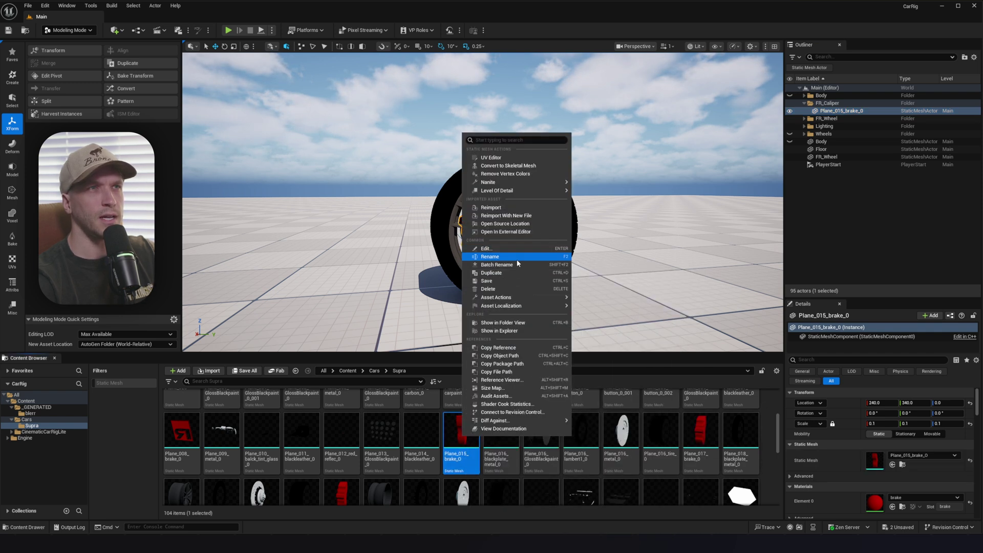
pyautogui.click(515, 273)
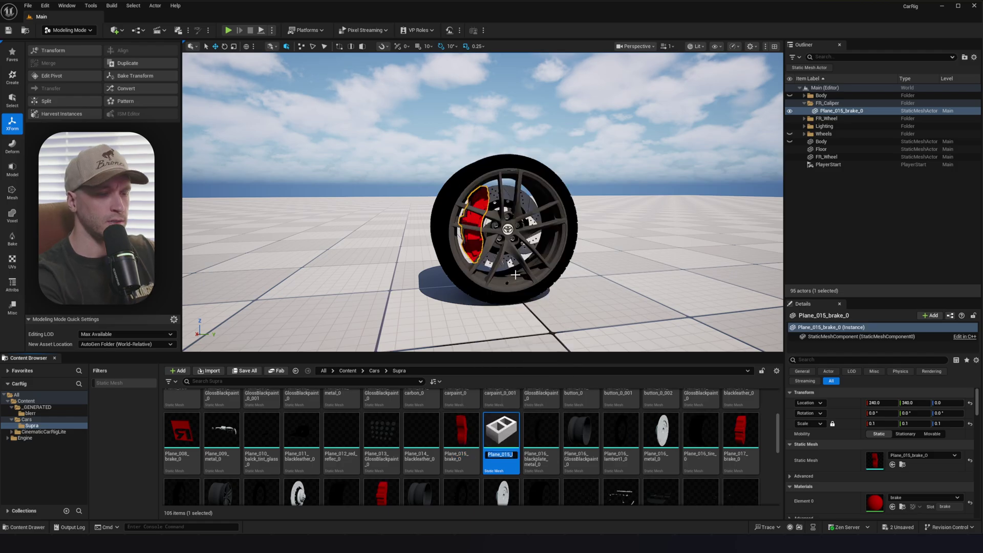
pyautogui.write('FR_Calipe')
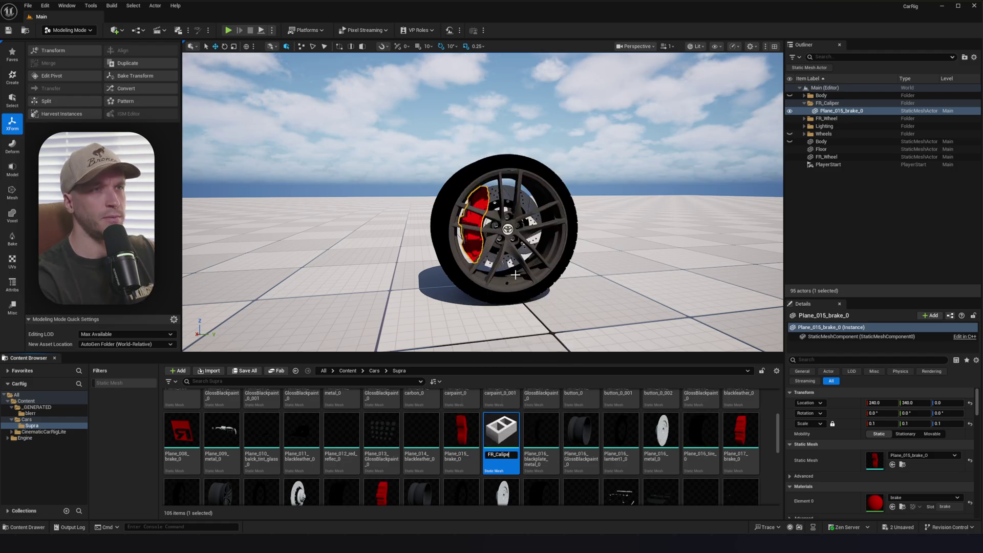
pyautogui.write('r')
pyautogui.press('Return')
# - Move the FR_Caliper asset into the generated meshes subfolder and assign it as the static mesh of Plane_015_brake_0
pyautogui.moveTo(472, 427); pyautogui.dragTo(57, 413)
pyautogui.click(65, 430)
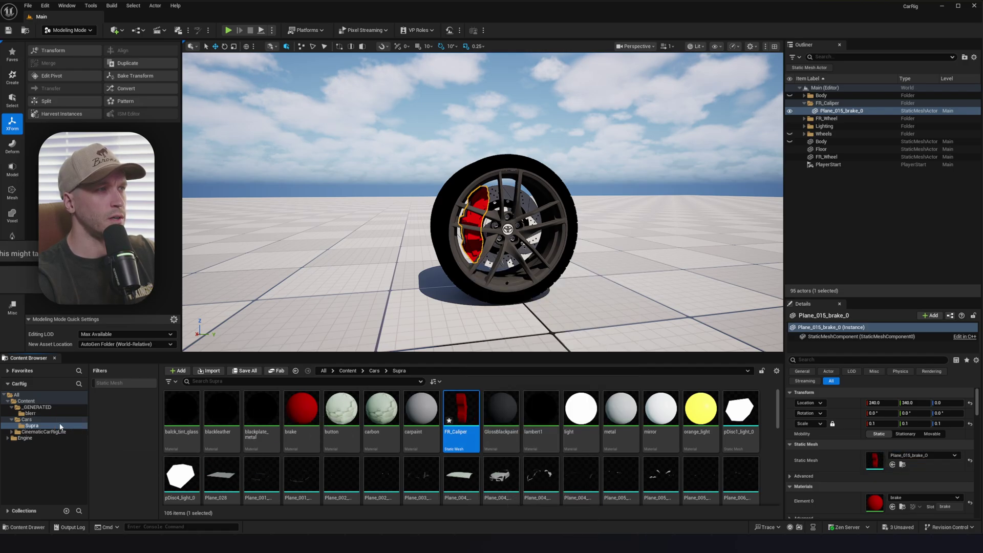
pyautogui.click(30, 413)
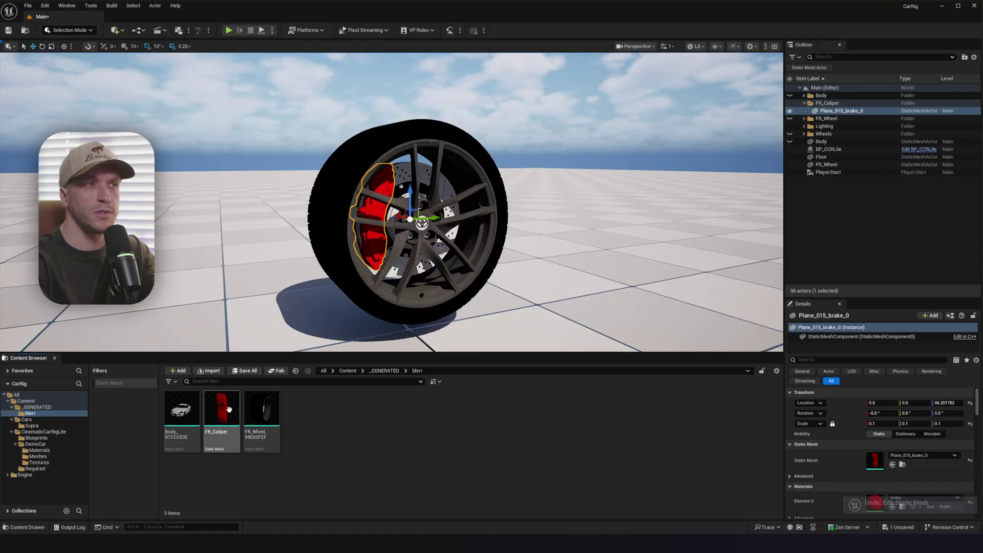
pyautogui.moveTo(221, 415); pyautogui.dragTo(875, 460)
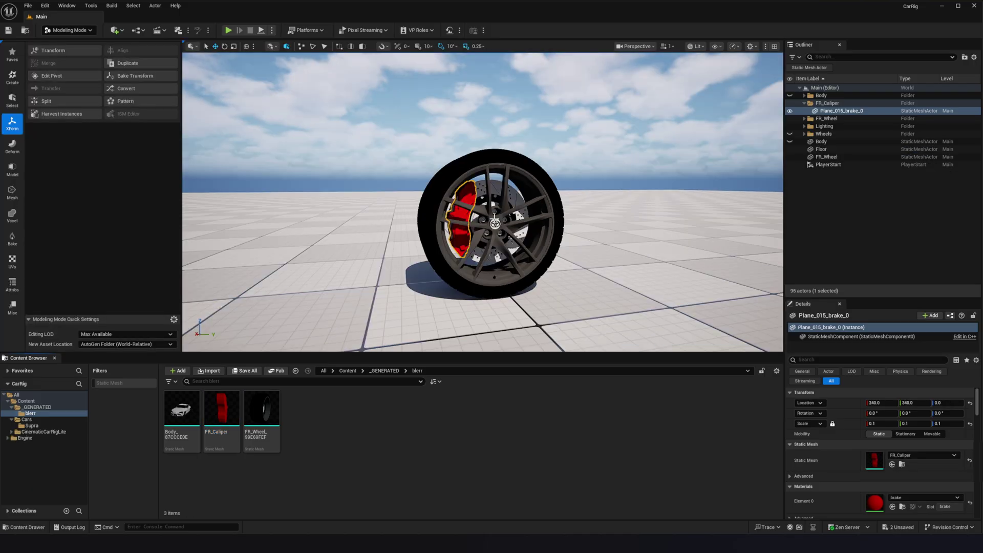
pyautogui.moveTo(494, 217); pyautogui.dragTo(505, 213, button='right')
pyautogui.click(78, 79)
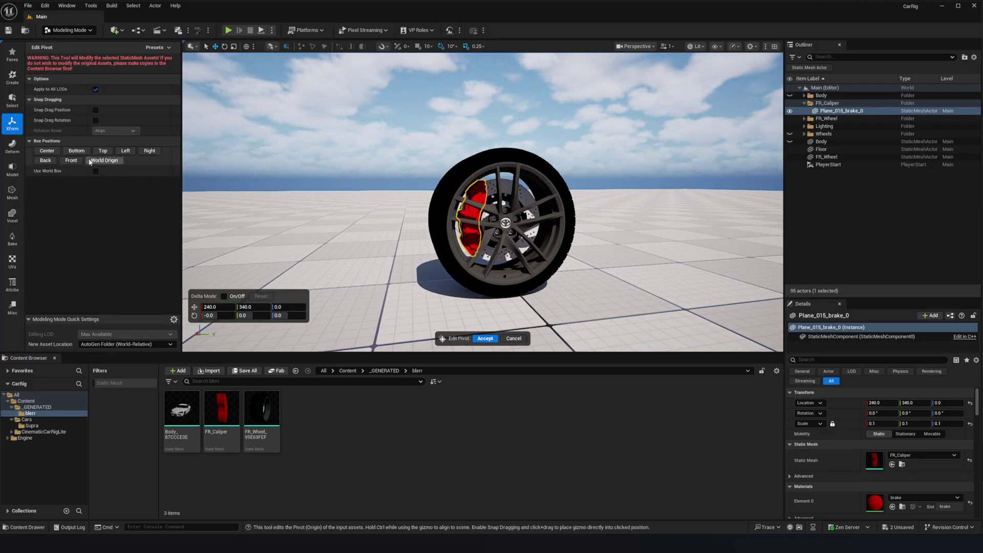
pyautogui.moveTo(449, 252); pyautogui.dragTo(449, 252, button='right')
pyautogui.press('w')
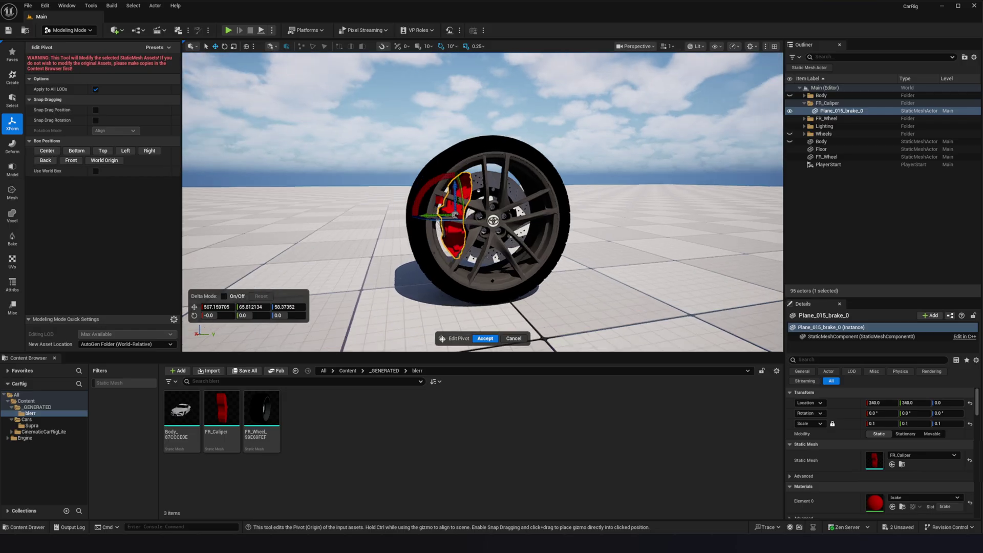
pyautogui.click(493, 218)
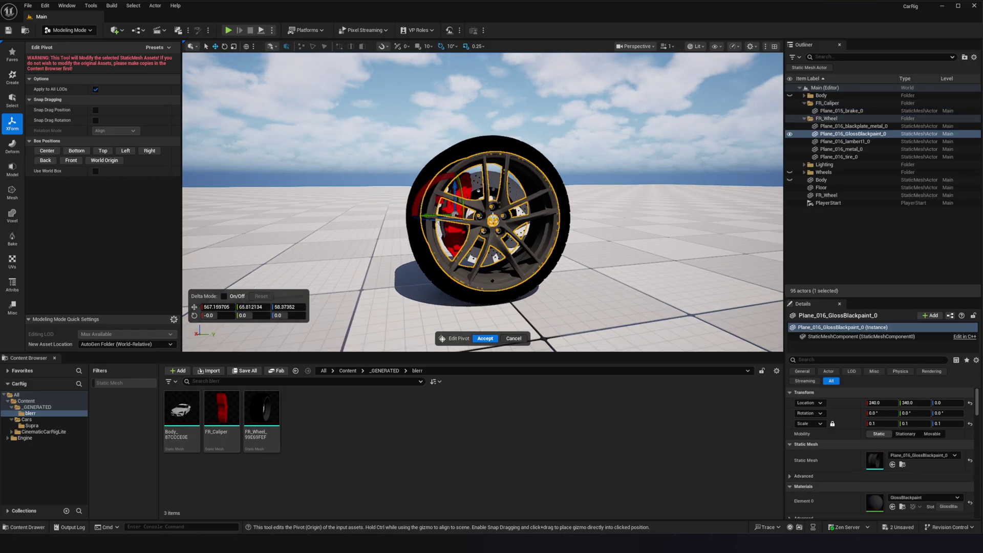
pyautogui.click(513, 338)
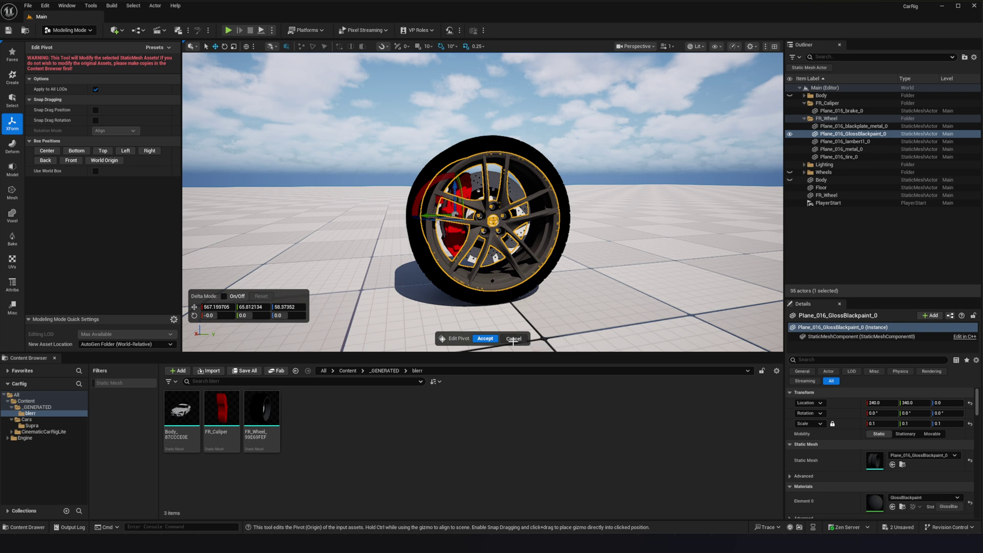
pyautogui.scroll(-2, 480, 250)
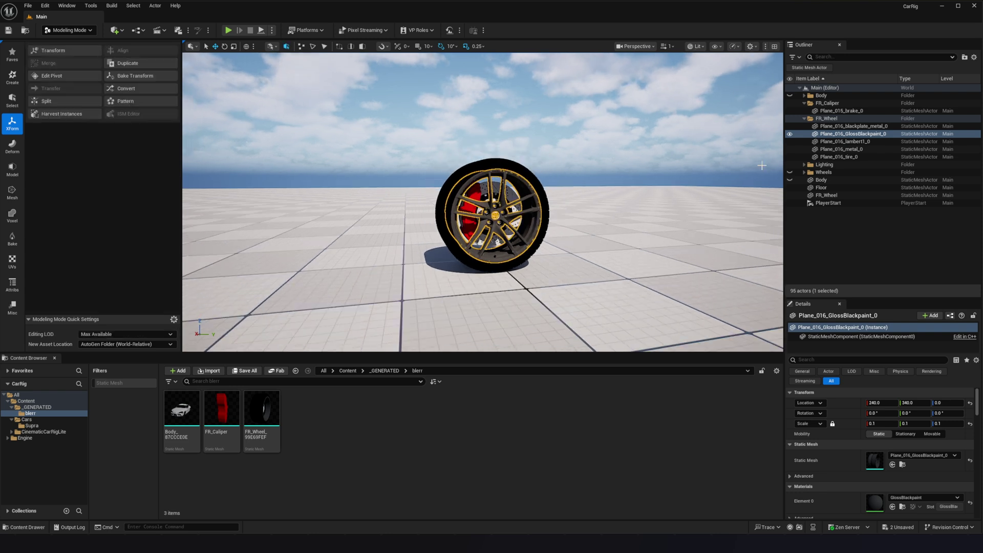
# - Attach Plane_015_brake_0 to the merged FR_Wheel mesh and reset FR_Wheel's location to 0, 0, 0
pyautogui.click(841, 111)
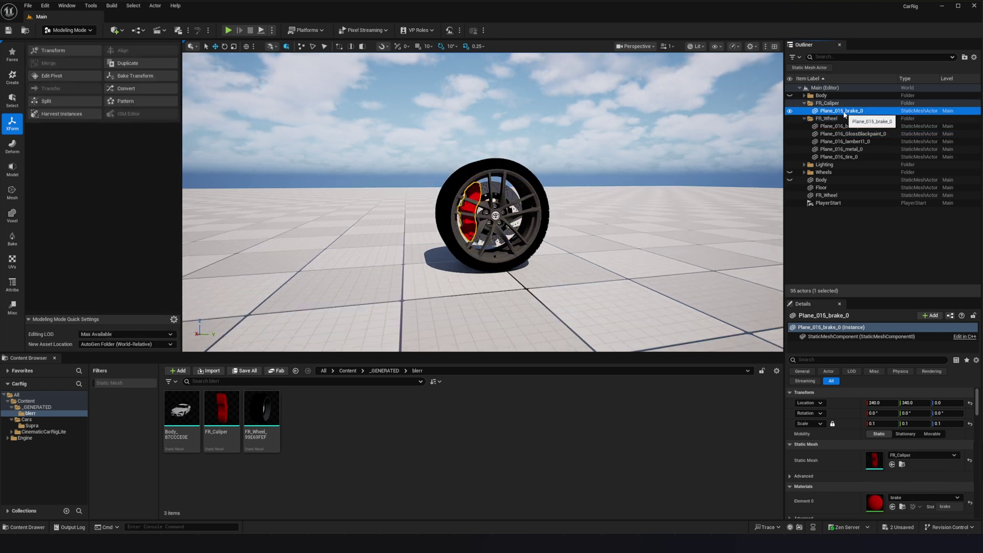
pyautogui.moveTo(844, 114); pyautogui.dragTo(833, 198)
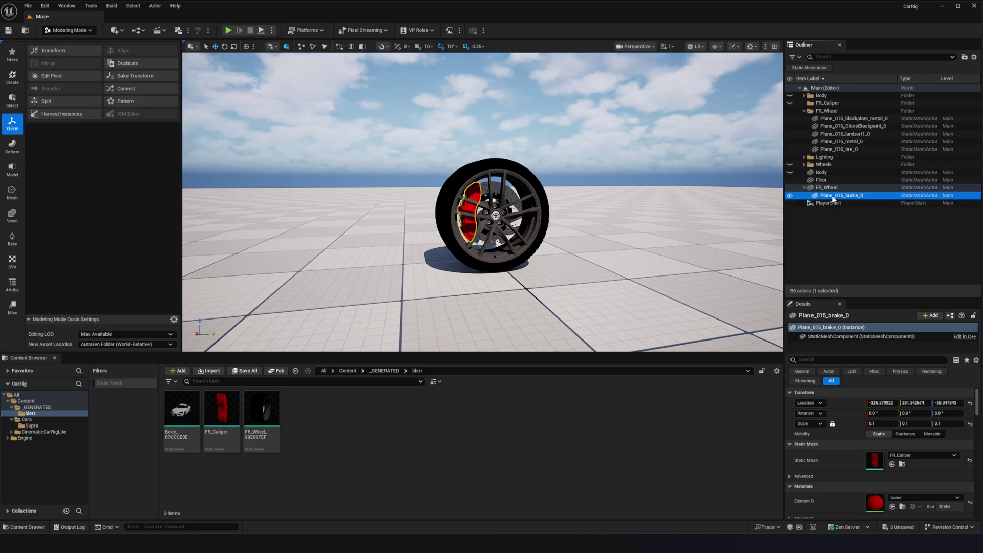
pyautogui.click(832, 188)
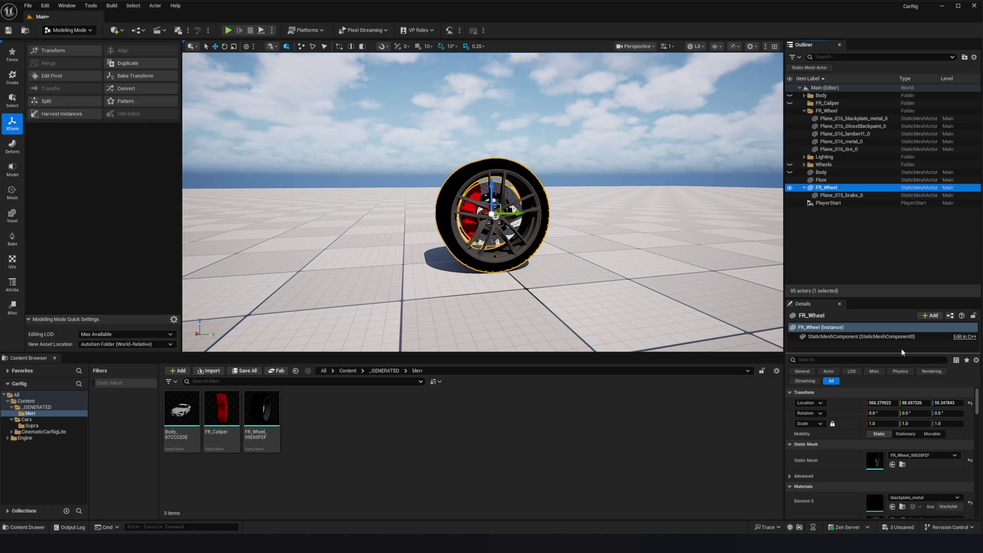
pyautogui.click(970, 404)
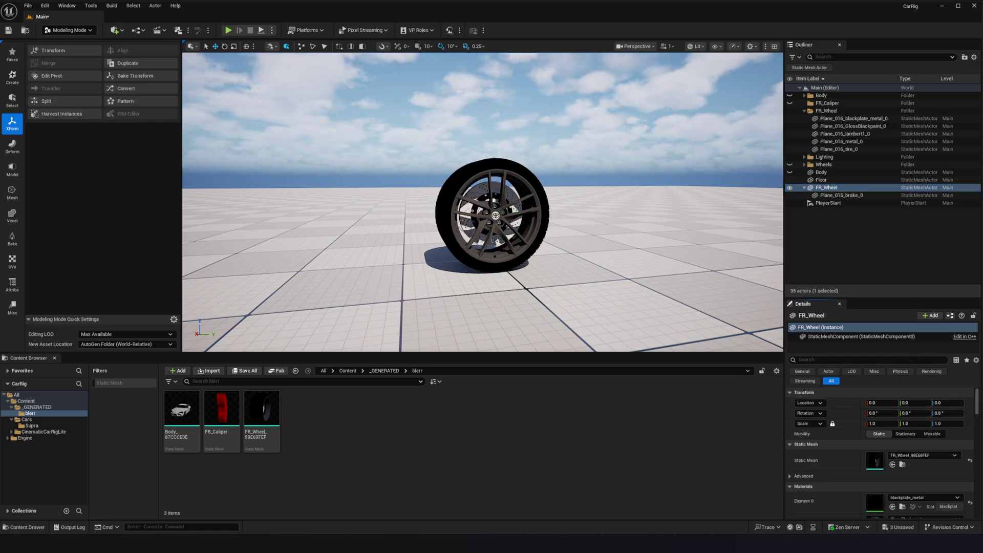
# - Hide the FR_Wheel folder's source meshes and the Floor so the merged wheel at the origin is unobstructed
pyautogui.click(789, 111)
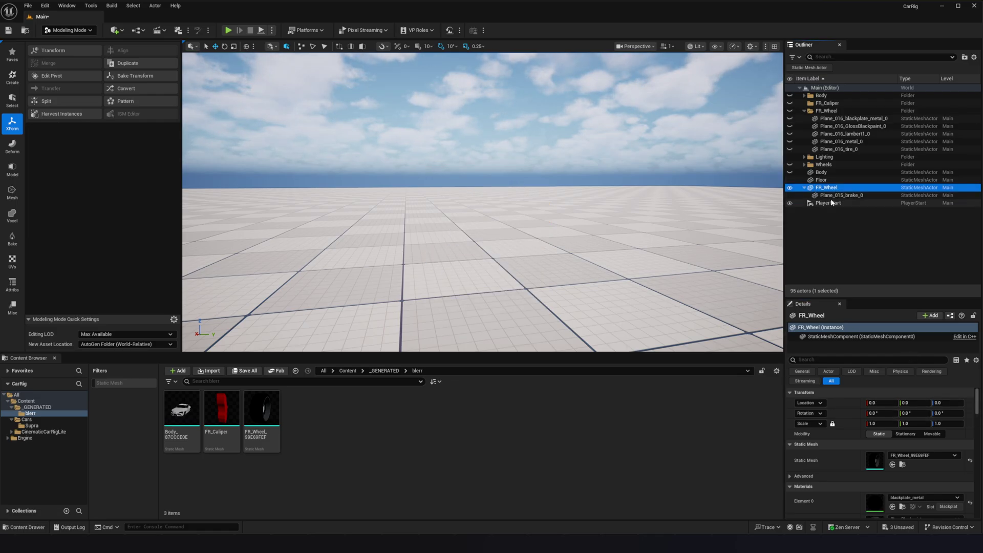
pyautogui.press('f')
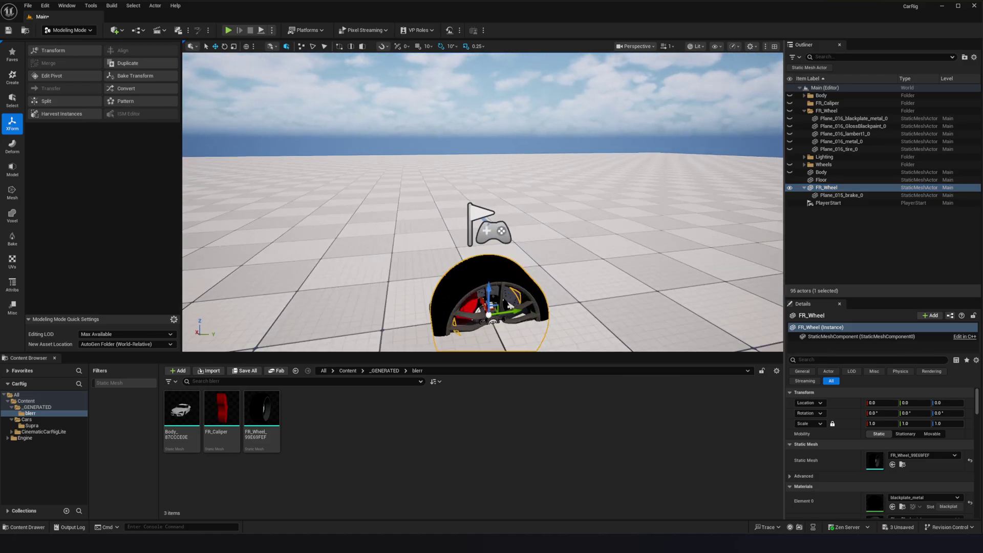
pyautogui.click(693, 190)
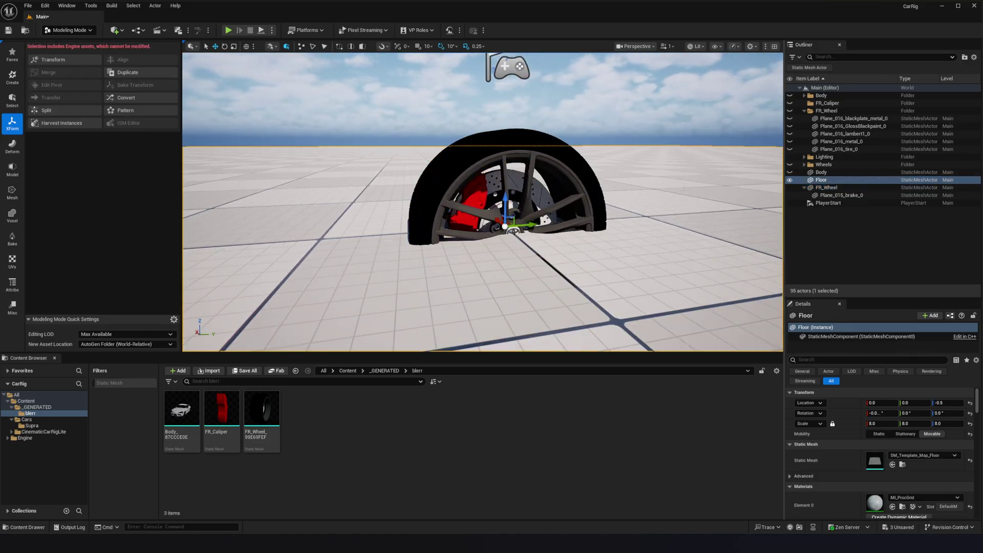
pyautogui.press('h')
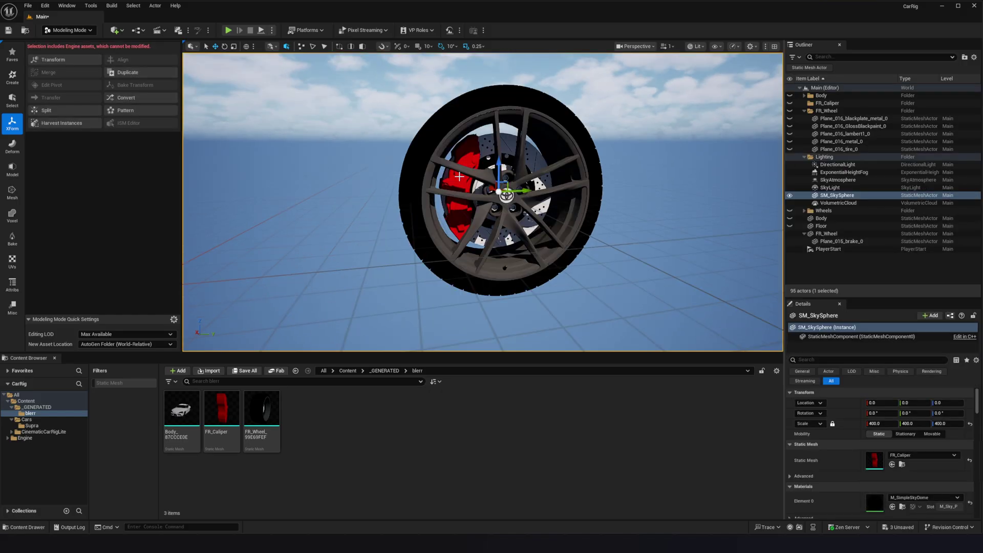
# - Set the brake caliper's pivot position to 0, 0, 0 with Edit Pivot so it matches the wheel's center
pyautogui.click(463, 178)
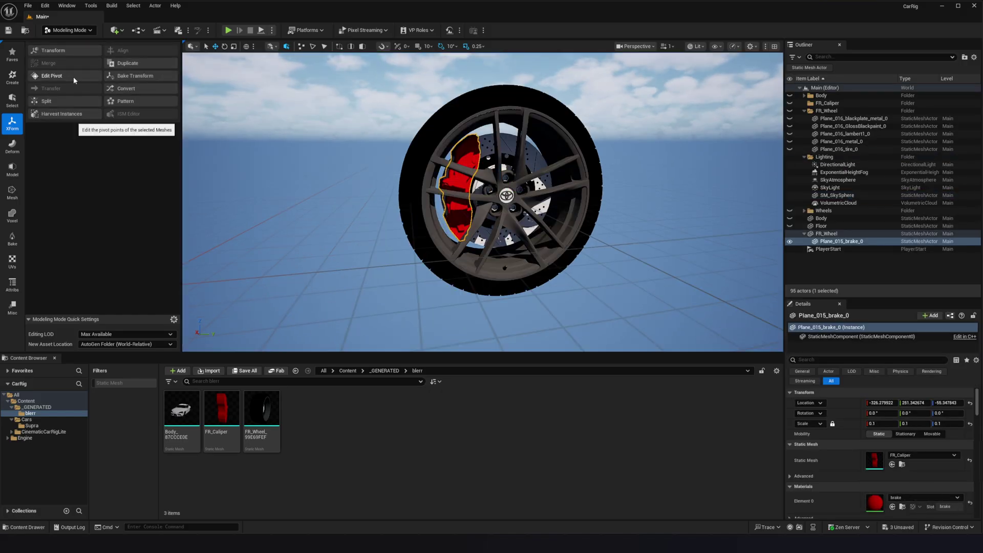
pyautogui.click(73, 76)
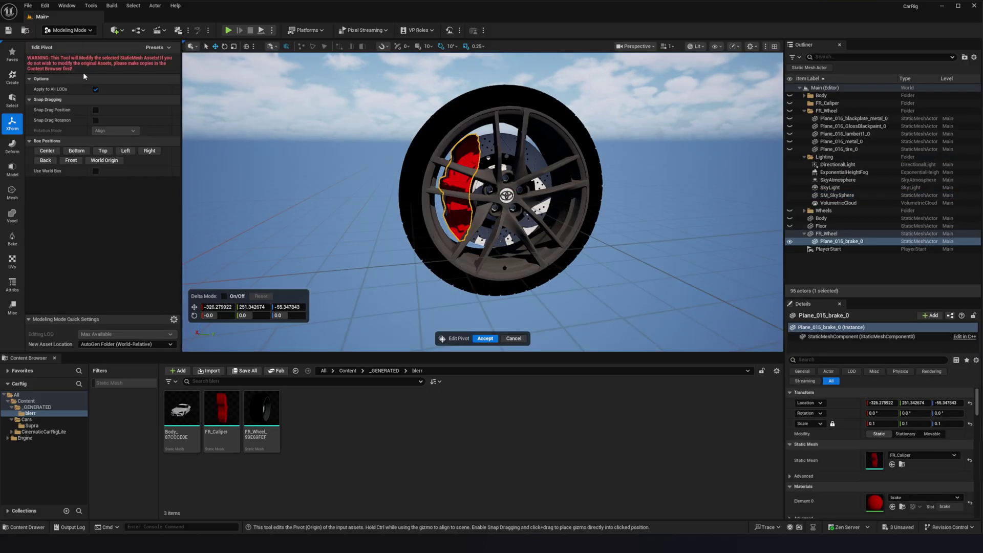
pyautogui.click(226, 307)
pyautogui.write('0')
pyautogui.press('Tab')
pyautogui.write('0')
pyautogui.press('Tab')
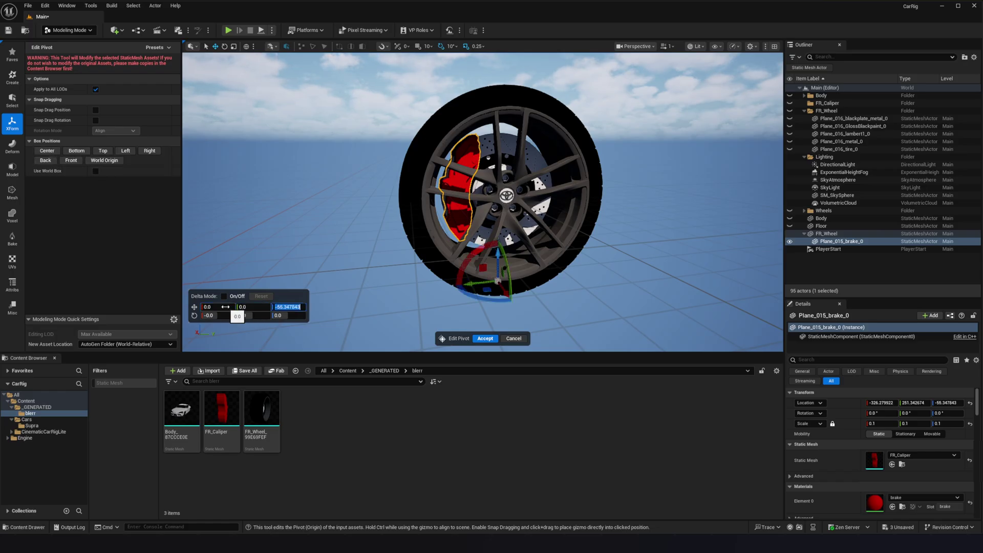
pyautogui.write('0')
pyautogui.press('Return')
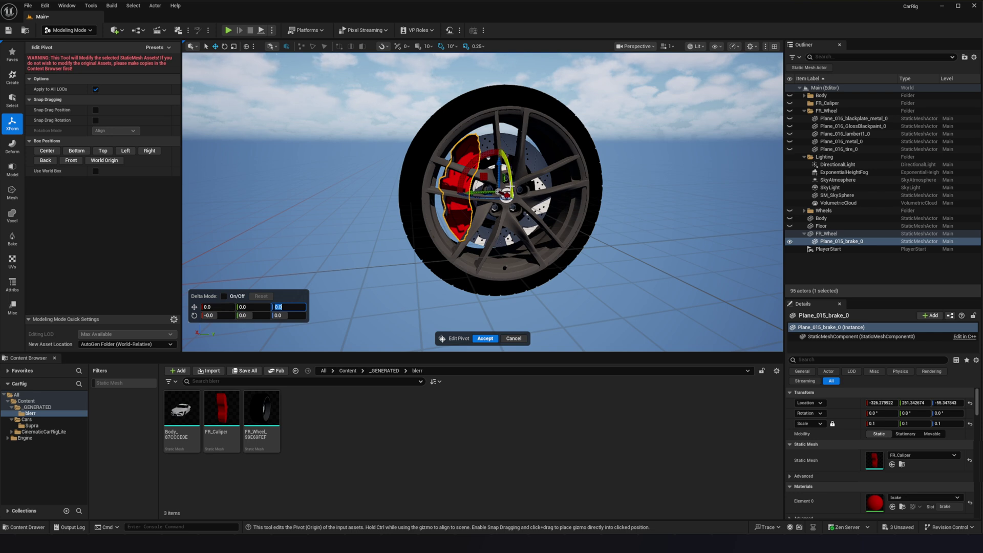
pyautogui.click(485, 338)
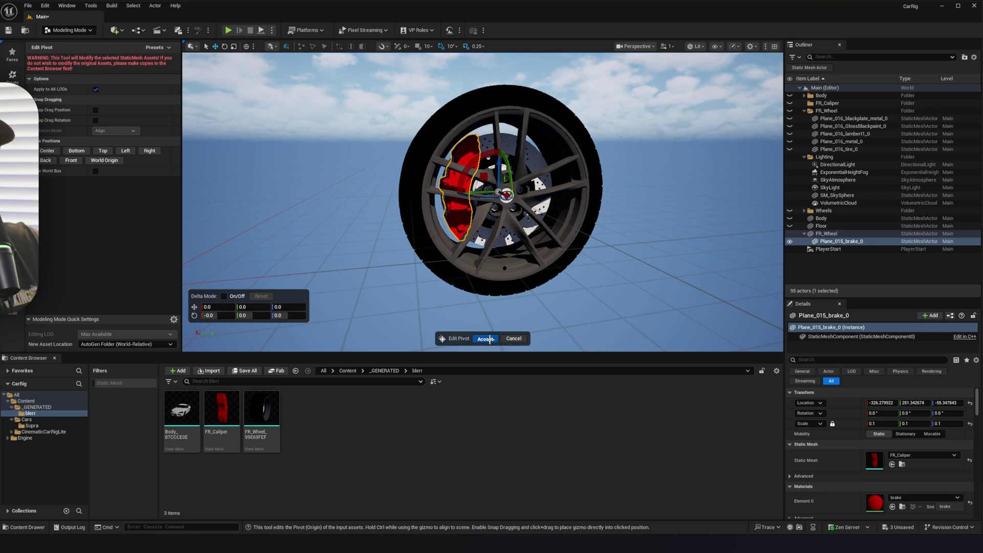
# - Make the Floor and the merged Body mesh visible again
pyautogui.scroll(-3, 439, 288)
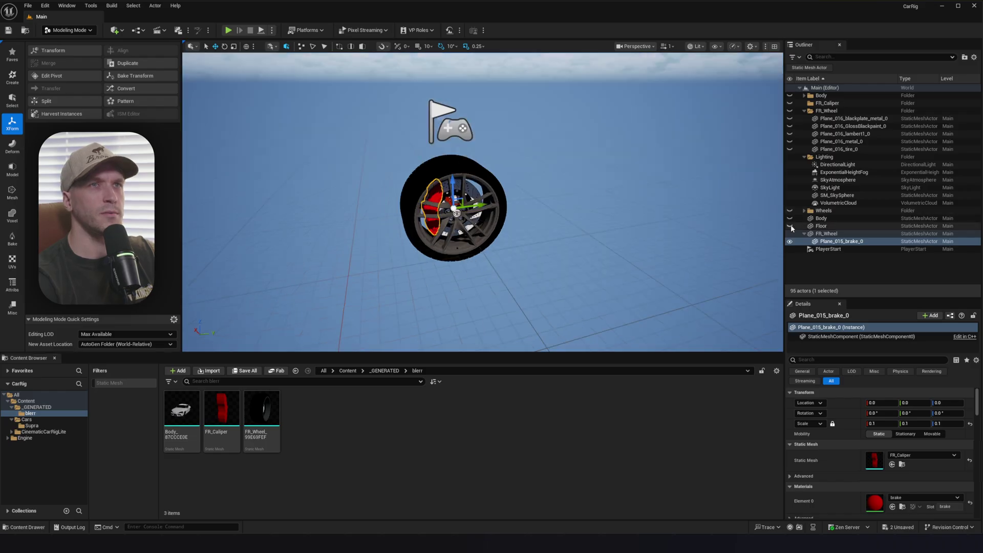
pyautogui.click(790, 226)
pyautogui.click(791, 218)
pyautogui.moveTo(624, 215); pyautogui.dragTo(717, 164, button='middle')
pyautogui.moveTo(676, 225); pyautogui.dragTo(563, 187, button='right')
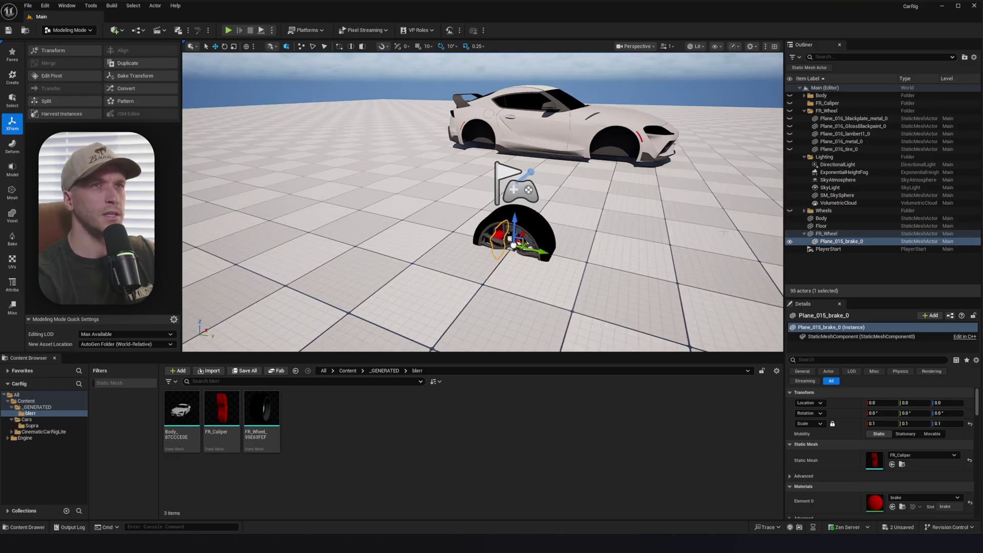
# - Raise the merged FR_Wheel with its attached caliper to a Z location of about 66.2
pyautogui.click(827, 234)
pyautogui.moveTo(515, 226); pyautogui.dragTo(515, 180)
pyautogui.moveTo(543, 189); pyautogui.dragTo(555, 193, button='right')
pyautogui.moveTo(513, 230)
pyautogui.mouseDown(button='right')
pyautogui.moveTo(533, 242)
pyautogui.moveTo(513, 230)
pyautogui.mouseUp(button='right')
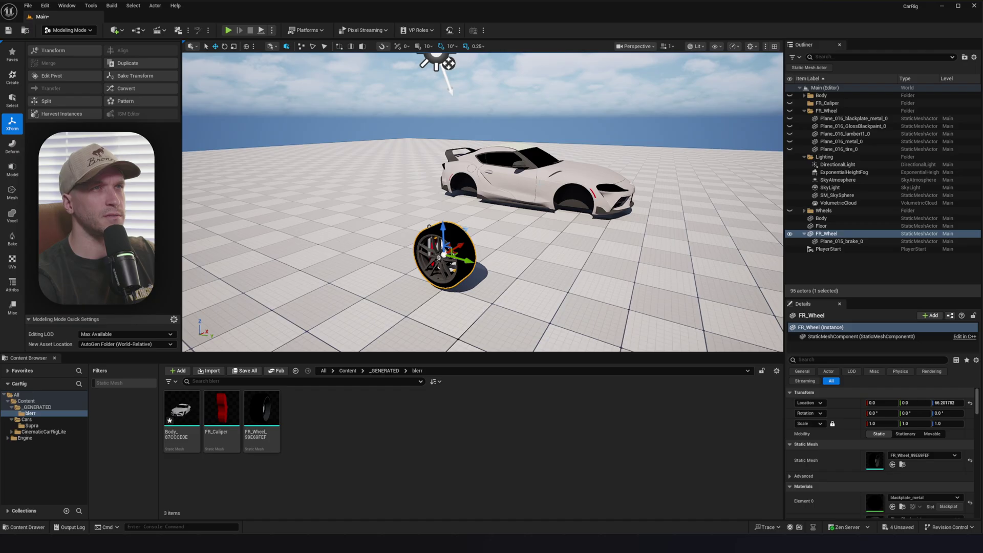
# - Compare the merged Body, wheel and caliper meshes with the sample meshes in CinematicCarRigLite's DemoCar Meshes folder
pyautogui.click(528, 185)
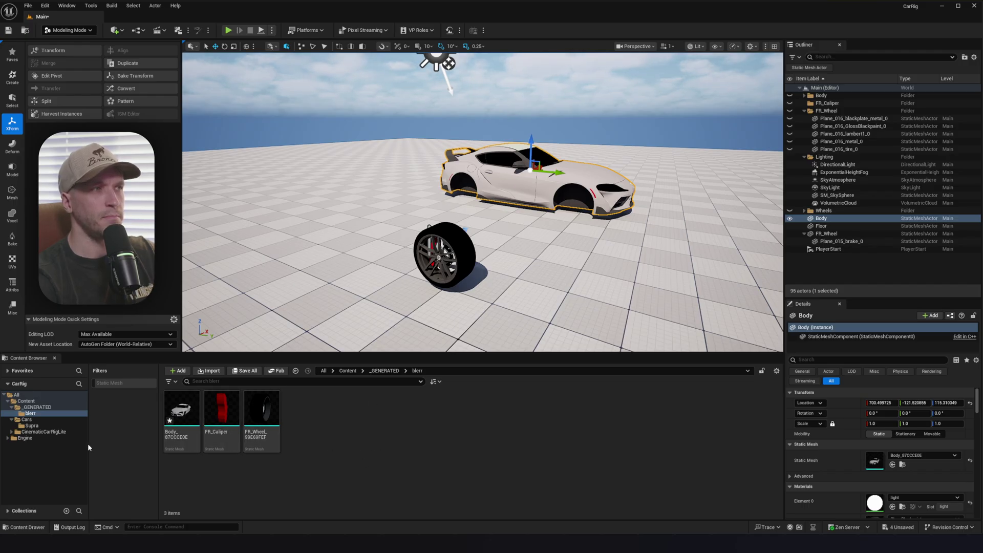
pyautogui.click(12, 433)
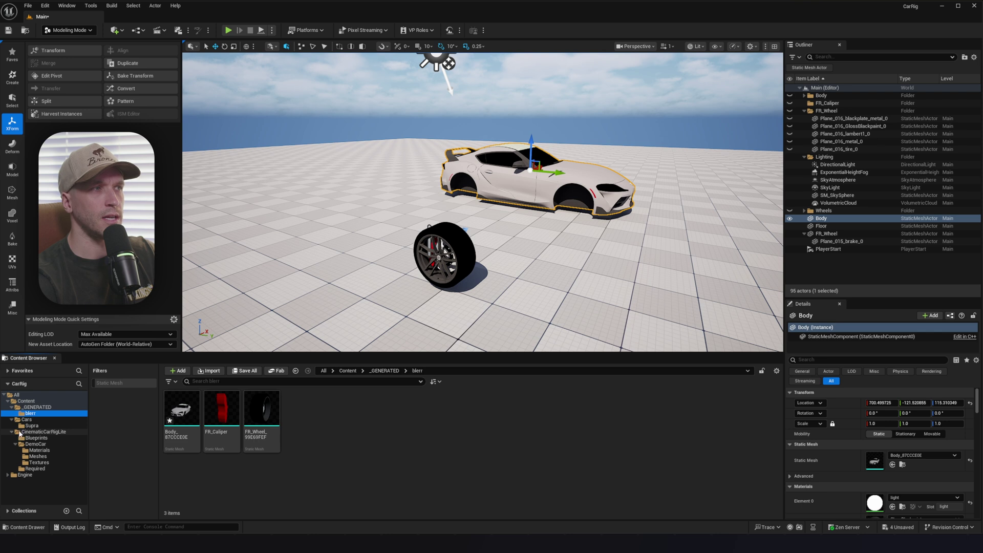
pyautogui.click(53, 457)
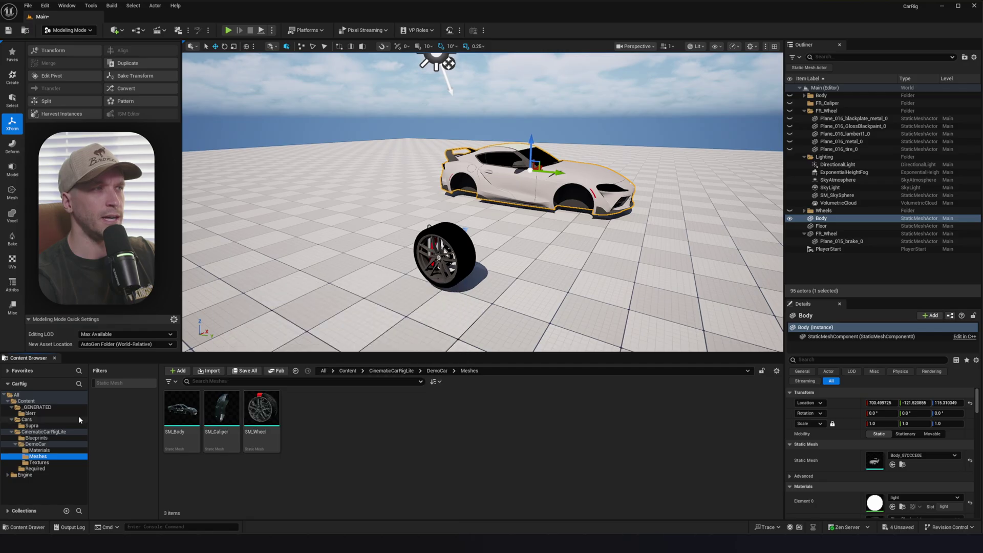
pyautogui.click(31, 413)
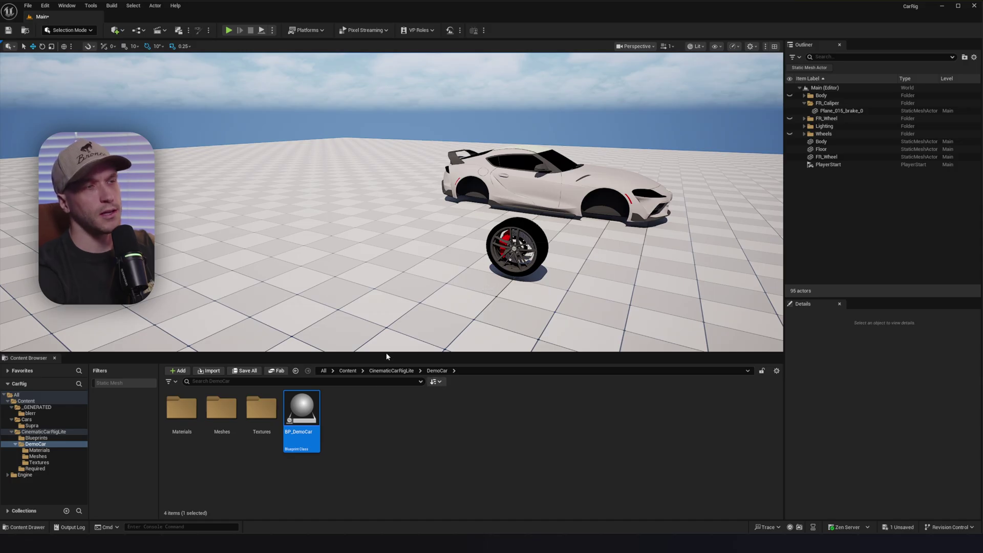
# - Place BP_DemoCar in the level beside the Supra body and wheel as an orientation and size reference
pyautogui.moveTo(318, 405); pyautogui.dragTo(351, 236)
pyautogui.moveTo(421, 259); pyautogui.dragTo(430, 263, button='right')
pyautogui.click(555, 174)
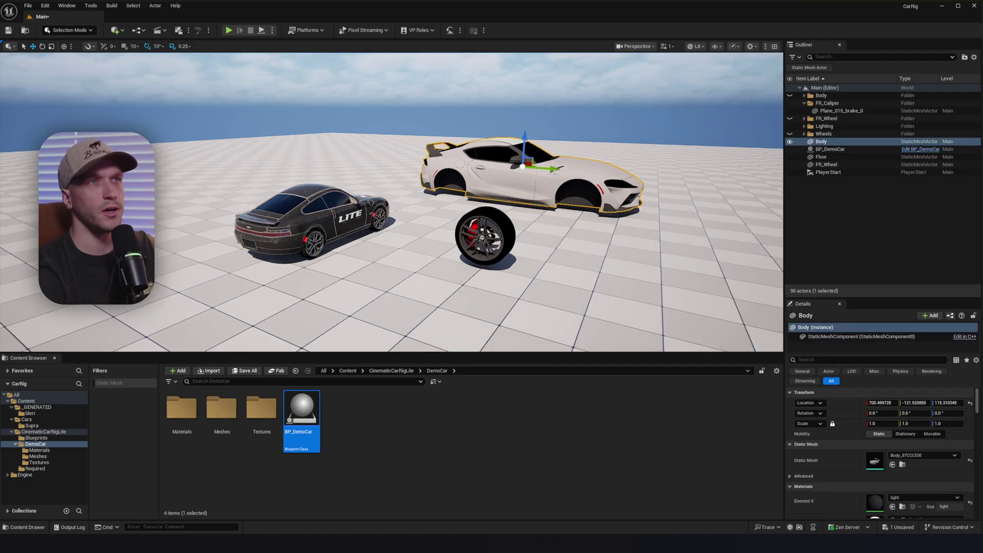
# - Rotate the merged Body, FR_Wheel and brake caliper together by -90° about Z to face the same way as the demo car
pyautogui.click(502, 227)
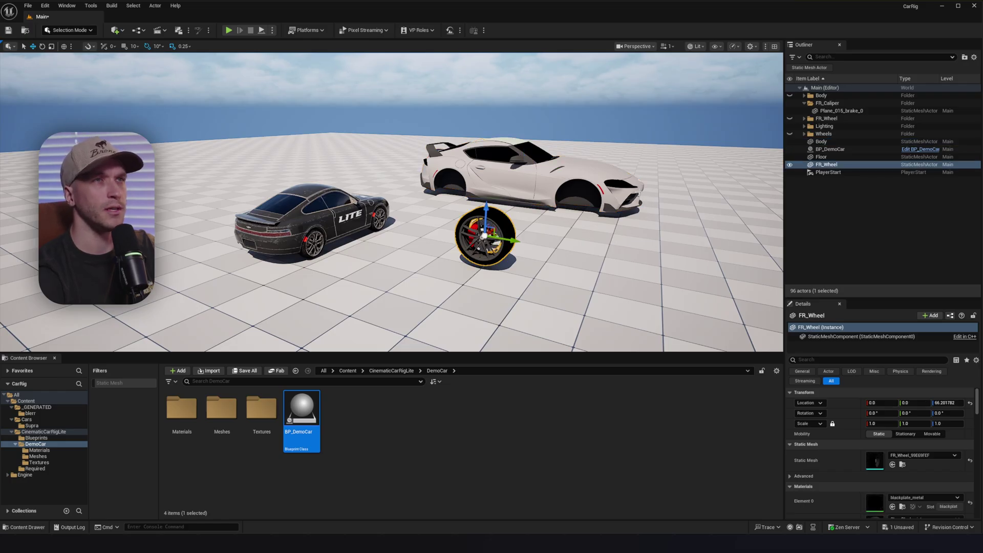
pyautogui.keyDown('ctrl'); pyautogui.click(799, 139); pyautogui.keyUp('ctrl')
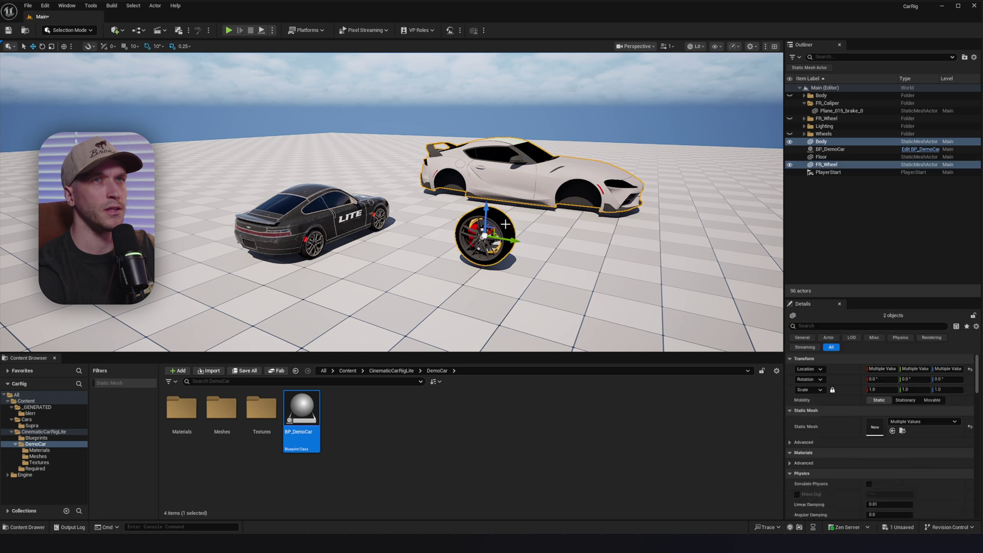
pyautogui.keyDown('ctrl'); pyautogui.click(840, 110); pyautogui.keyUp('ctrl')
pyautogui.press('e')
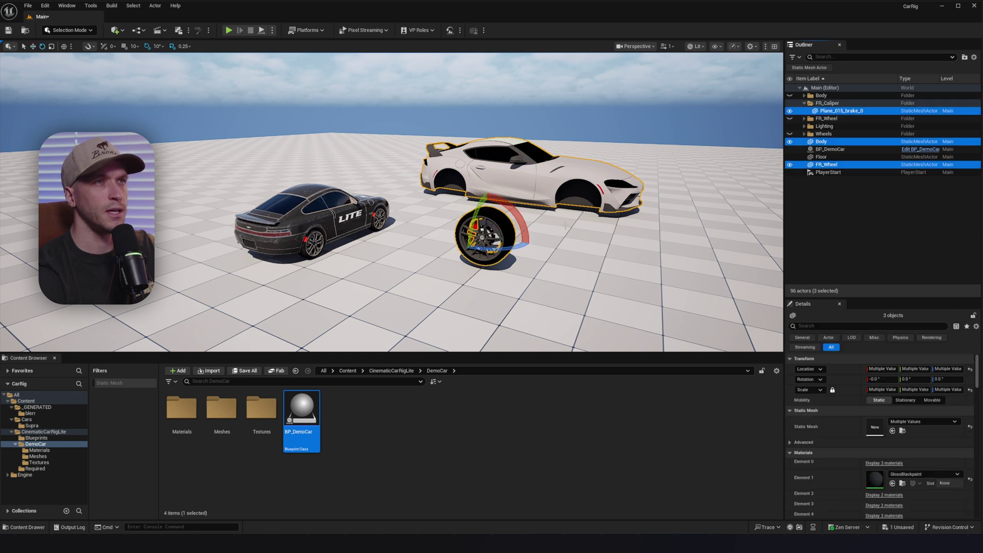
pyautogui.moveTo(504, 251); pyautogui.dragTo(441, 255)
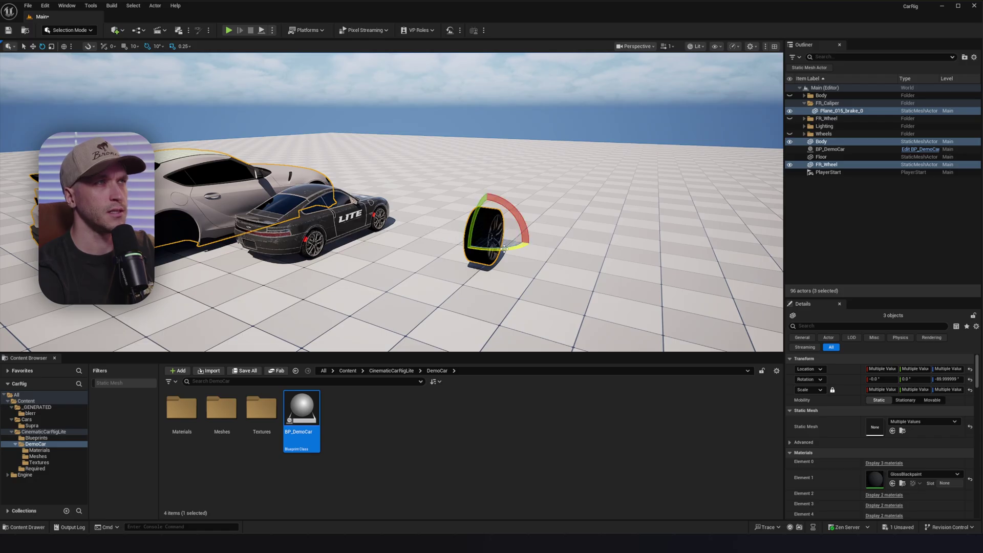
# - Bake the rotation of the body, wheel and caliper into their mesh assets with the Bake Transform modeling tool
pyautogui.click(82, 32)
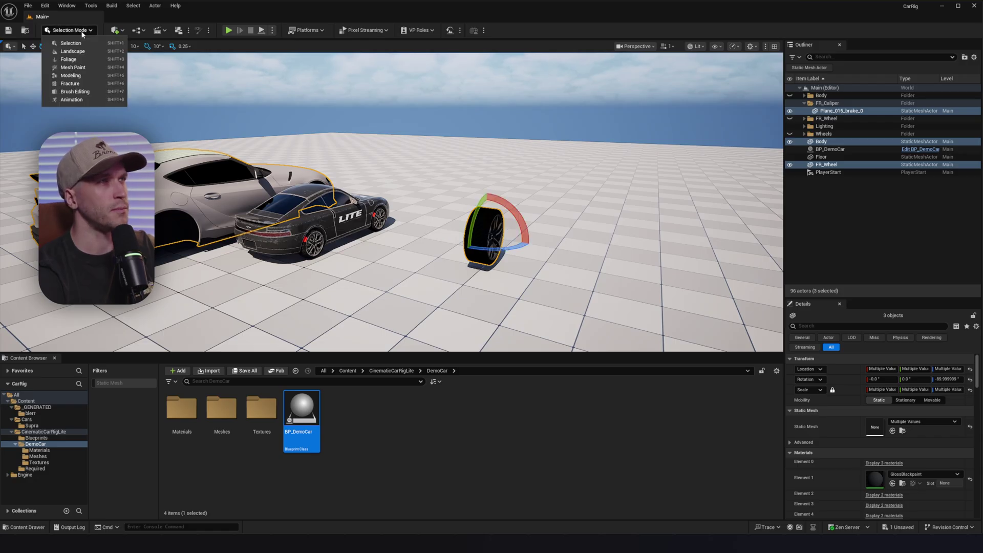
pyautogui.click(92, 76)
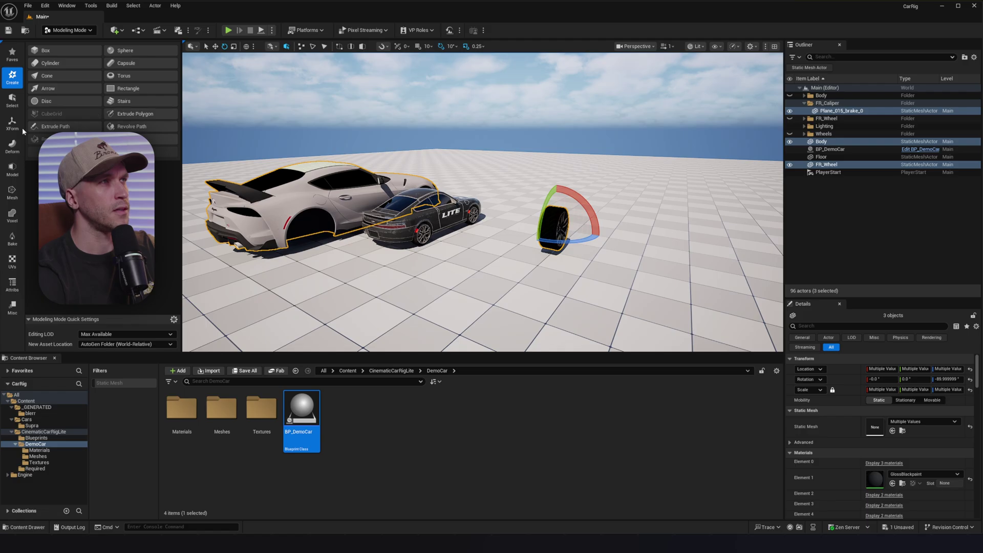
pyautogui.click(21, 127)
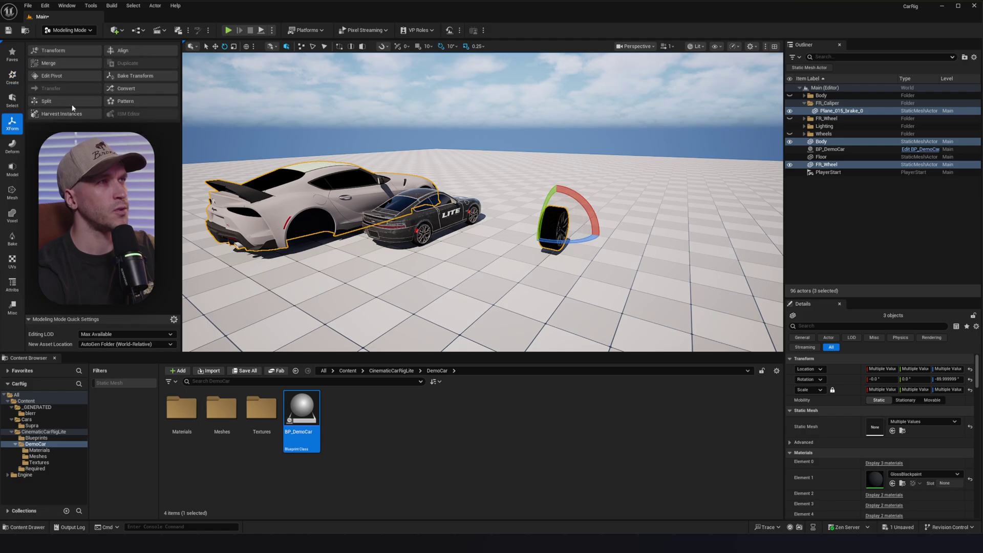
pyautogui.click(135, 76)
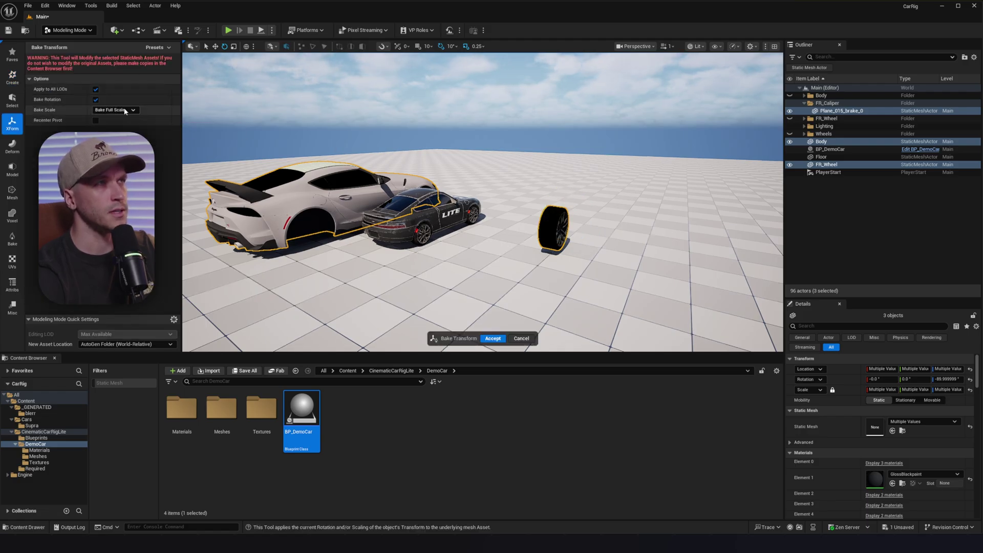
pyautogui.click(493, 339)
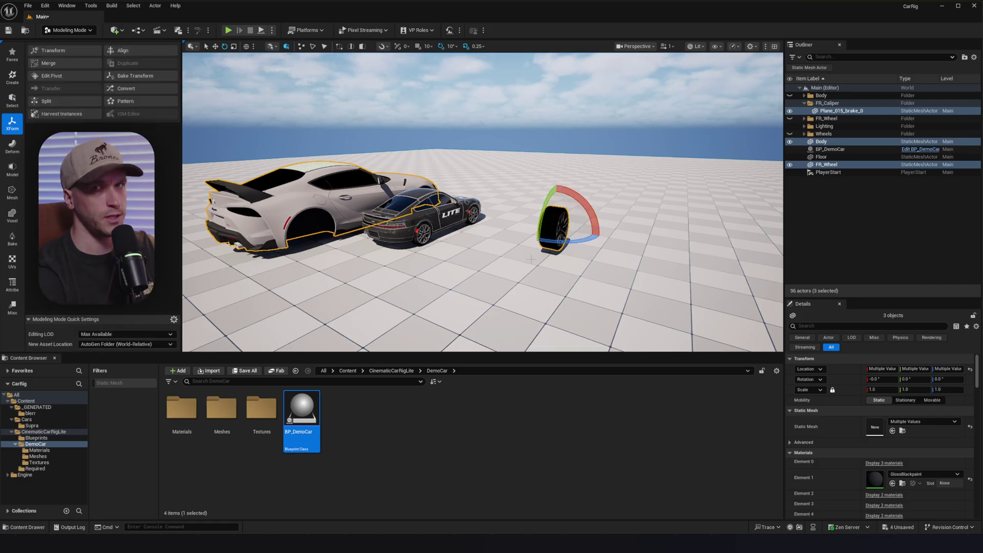
# - Compare the baked body, wheel and caliper assets in the generated folder with the sample meshes of DemoCar
pyautogui.click(58, 414)
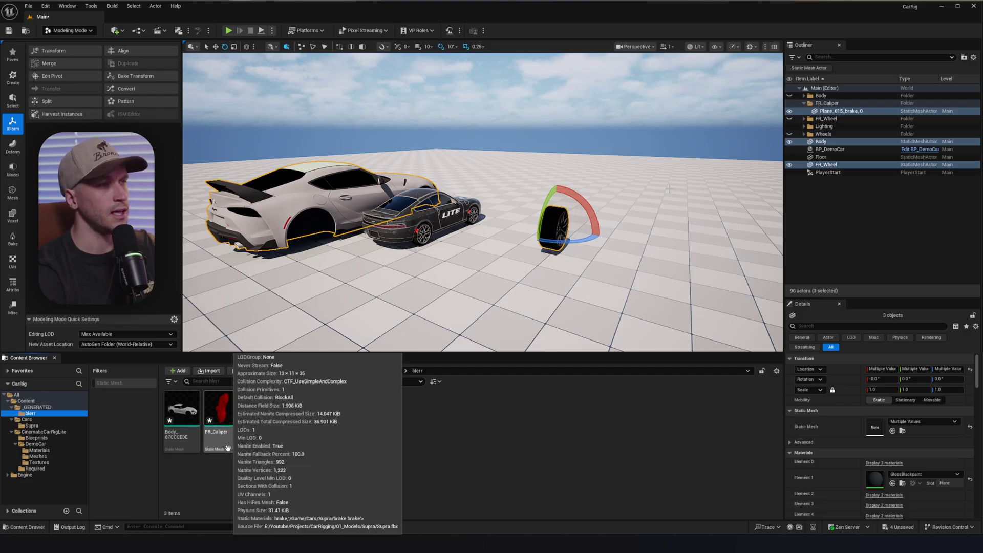
pyautogui.click(57, 456)
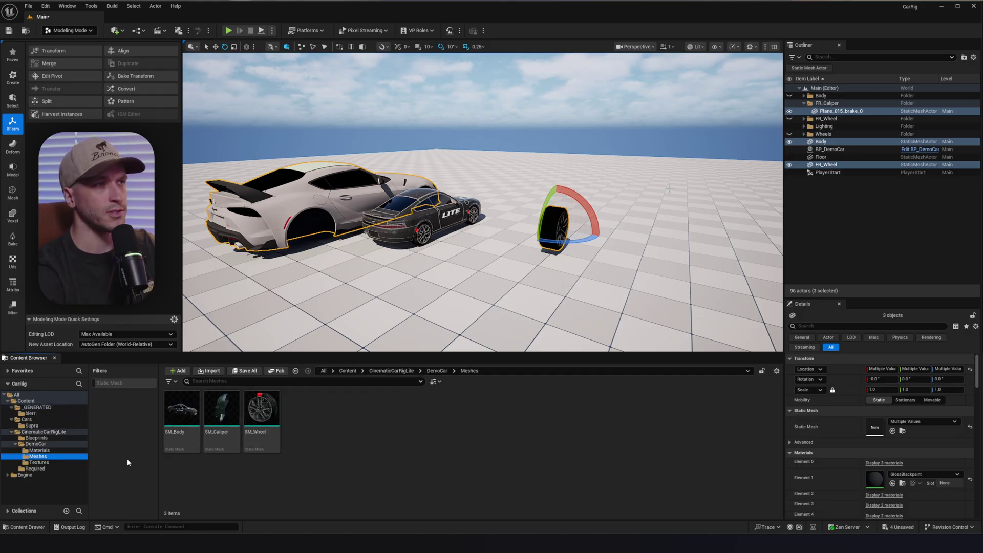
pyautogui.click(36, 444)
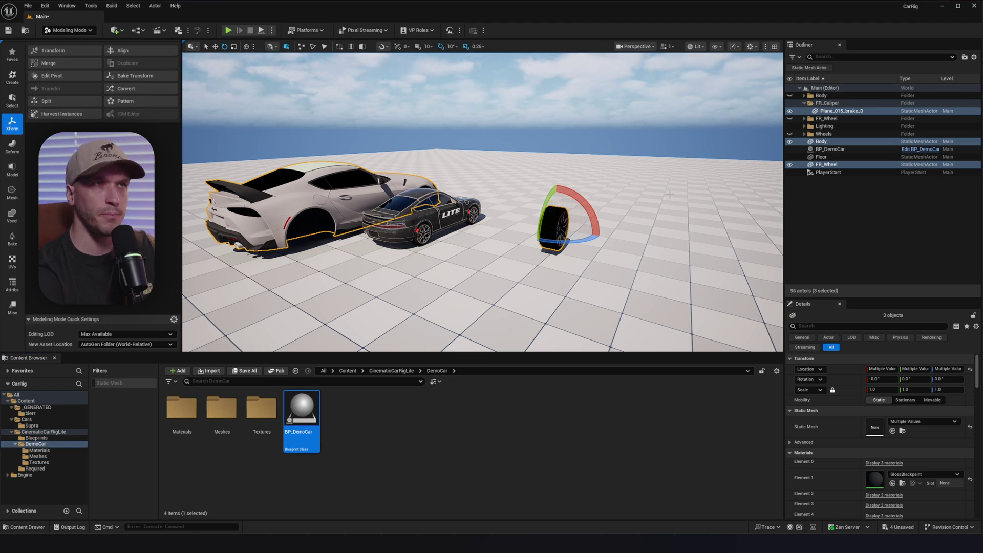
pyautogui.hotkey('ctrl', 'z')
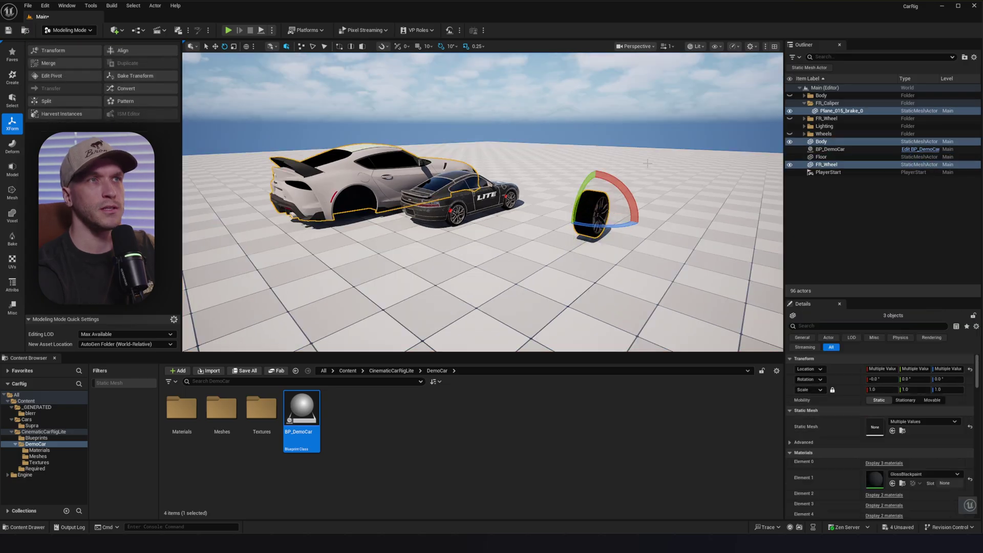
# - Set the uniform scale of the selected body, wheel and caliper to 0.6 to approximate the demo car's size
pyautogui.press('w')
pyautogui.moveTo(671, 189); pyautogui.dragTo(668, 189, button='right')
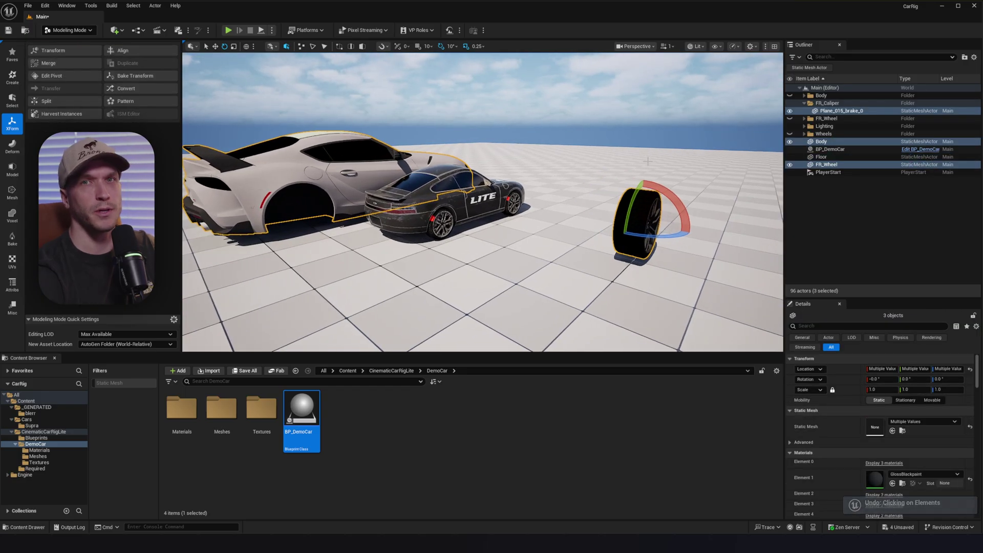
pyautogui.press('s')
pyautogui.moveTo(670, 145); pyautogui.dragTo(670, 144, button='right')
pyautogui.click(869, 389)
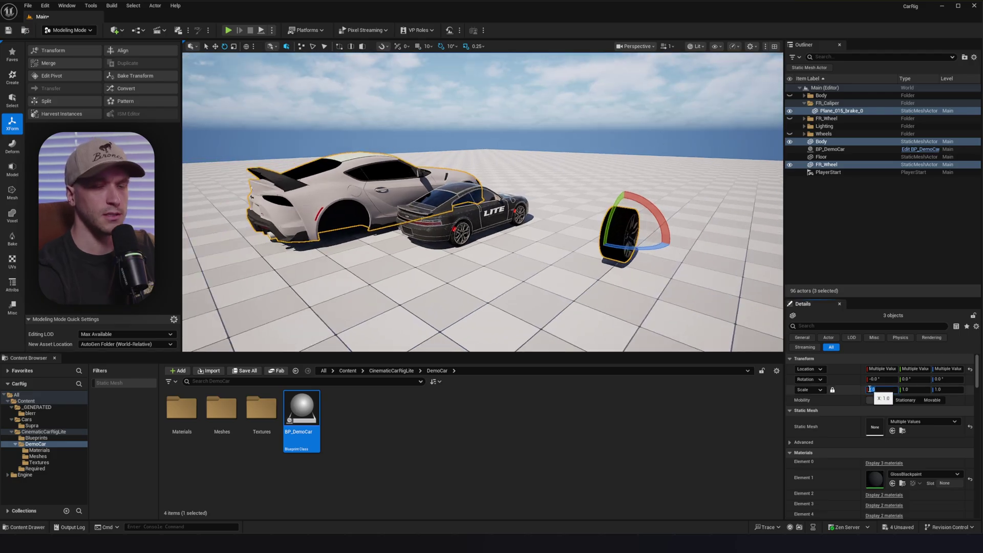
pyautogui.write('0.6')
pyautogui.press('Return')
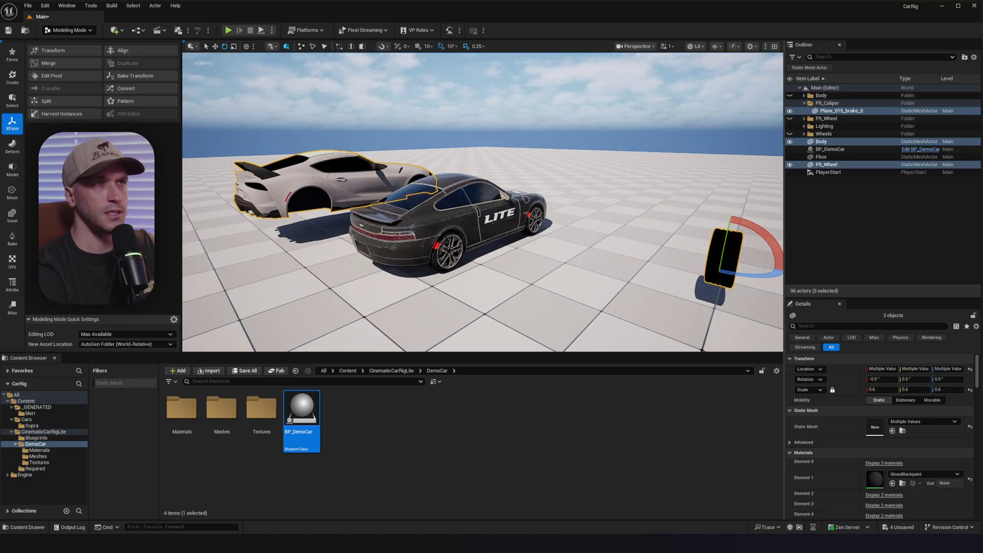
# - Check the rescaled parts against the demo car and bake their scale into the meshes with Bake Transform
pyautogui.press('s')
pyautogui.moveTo(483, 203); pyautogui.dragTo(483, 202, button='right')
pyautogui.press('d')
pyautogui.press('s')
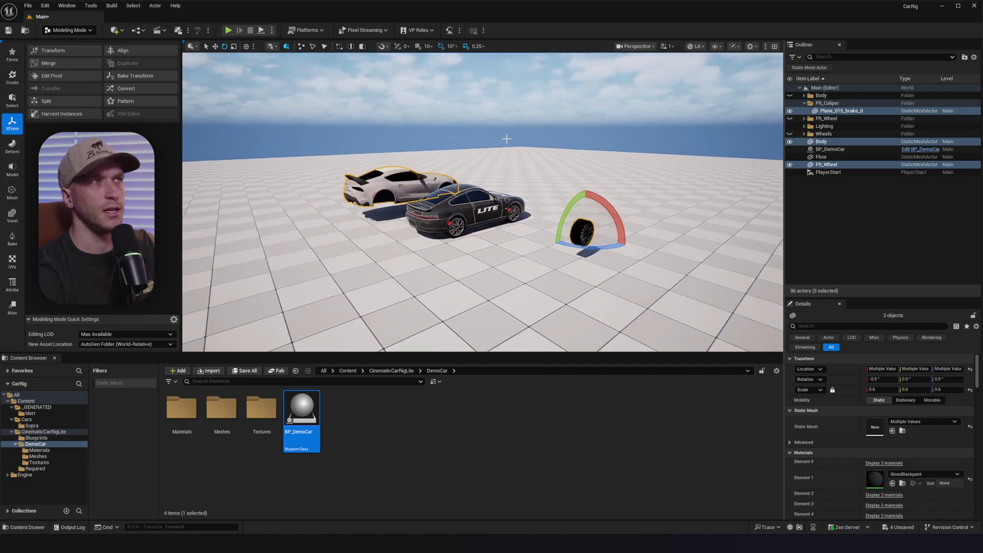
pyautogui.keyDown('alt'); pyautogui.moveTo(276, 78); pyautogui.dragTo(384, 150); pyautogui.keyUp('alt')
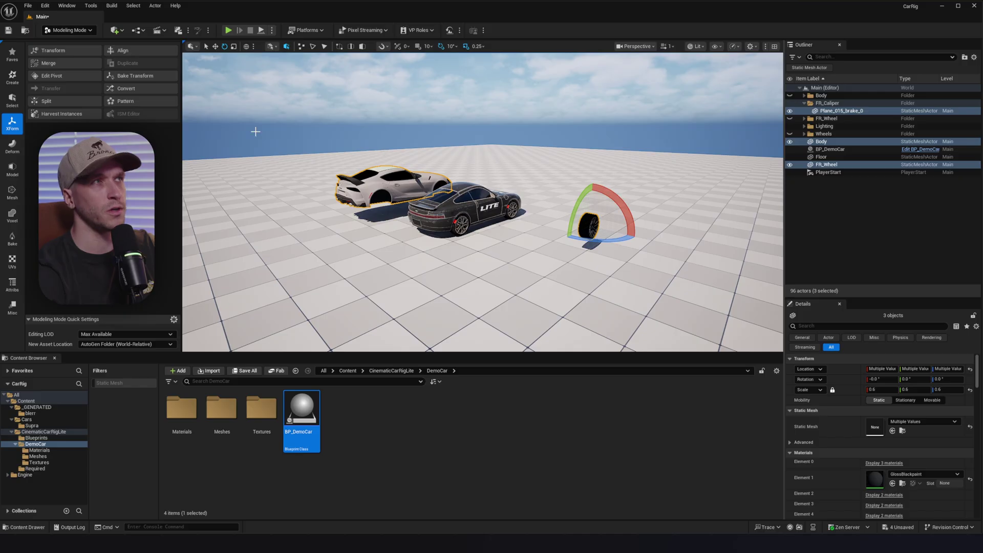
pyautogui.click(142, 78)
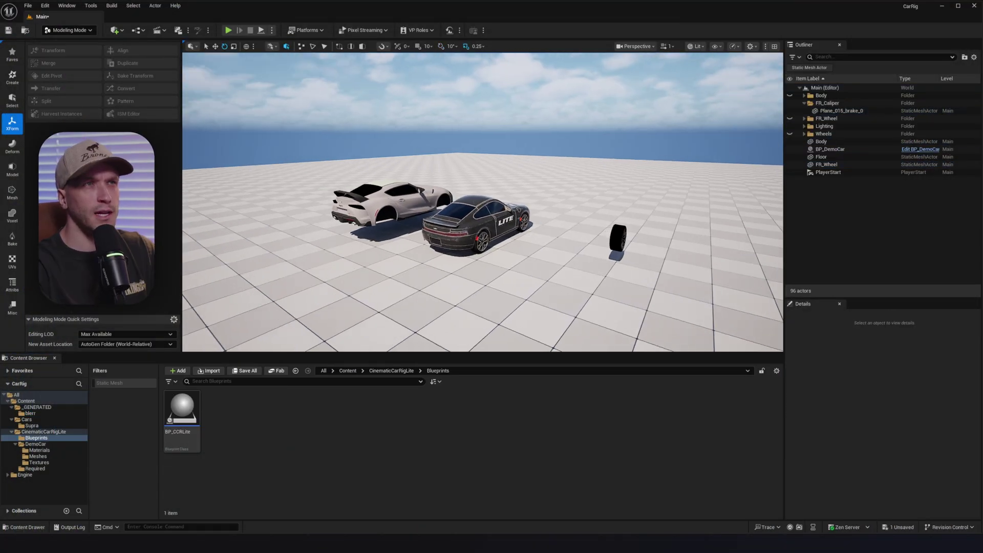
# - Group the merged Body, FR_Wheel and Plane_015_brake_0 actors into a new Outliner folder named CarParts
pyautogui.click(388, 213)
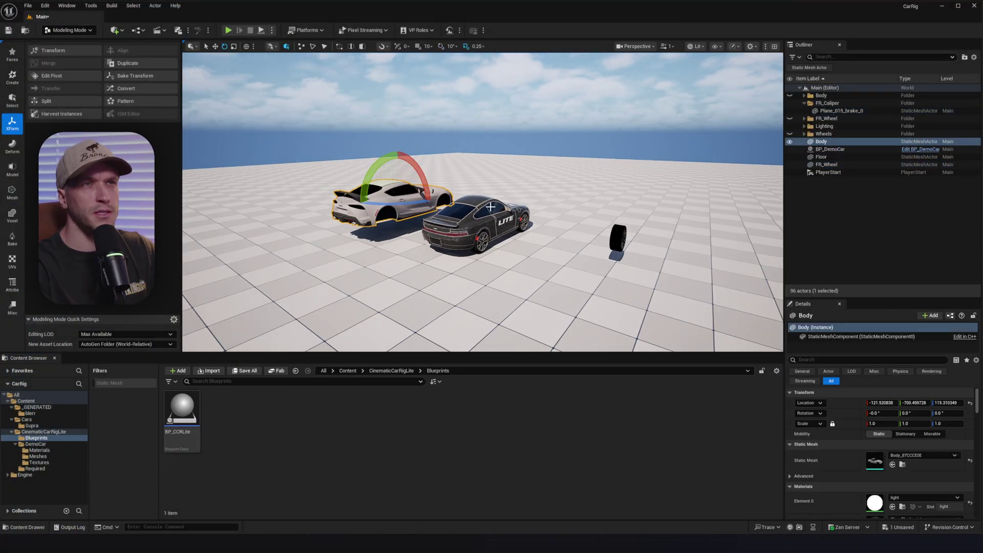
pyautogui.keyDown('ctrl'); pyautogui.click(855, 111); pyautogui.keyUp('ctrl')
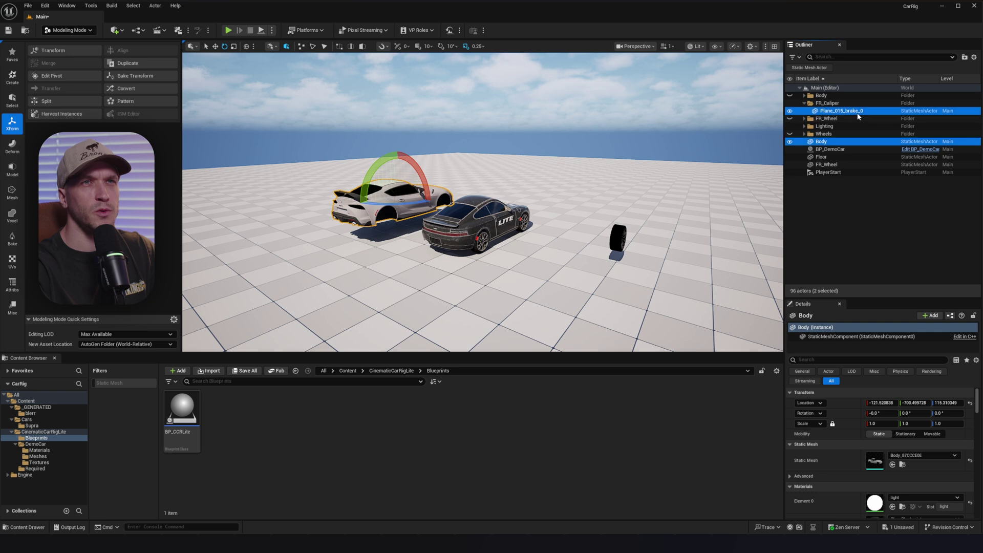
pyautogui.keyDown('ctrl'); pyautogui.click(845, 164); pyautogui.keyUp('ctrl')
pyautogui.click(964, 57)
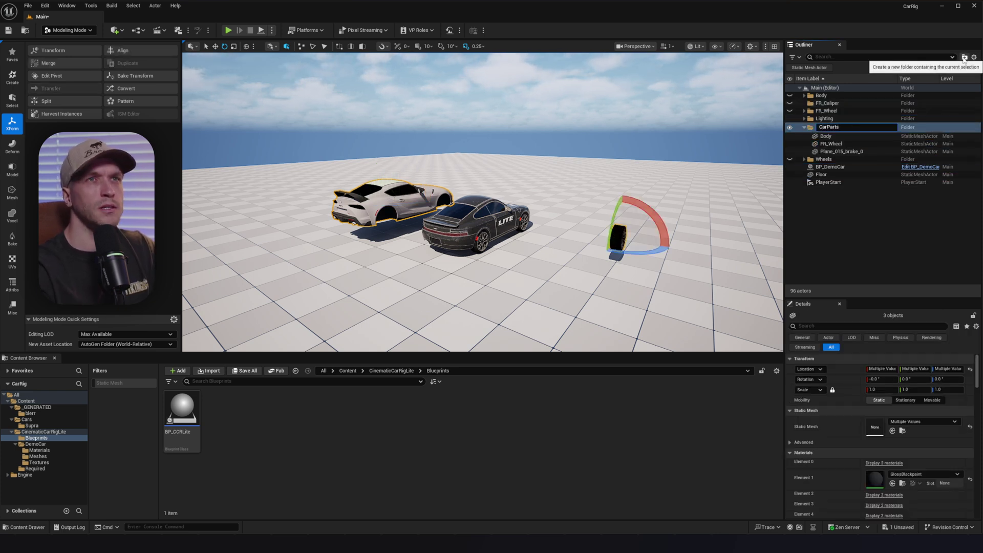
# - Hide the CarParts folder and delete the BP_DemoCar actor from the level
pyautogui.click(790, 127)
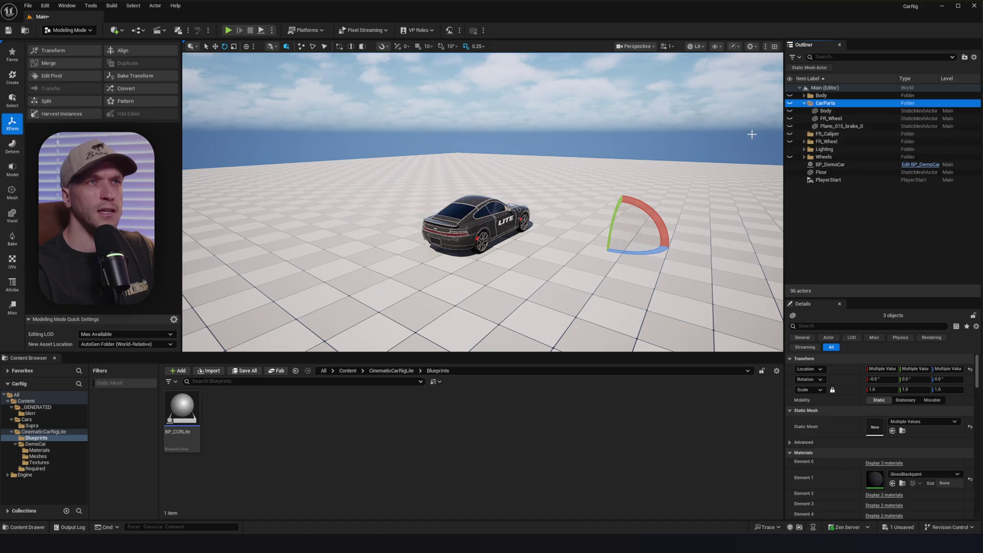
pyautogui.click(499, 218)
pyautogui.press('Delete')
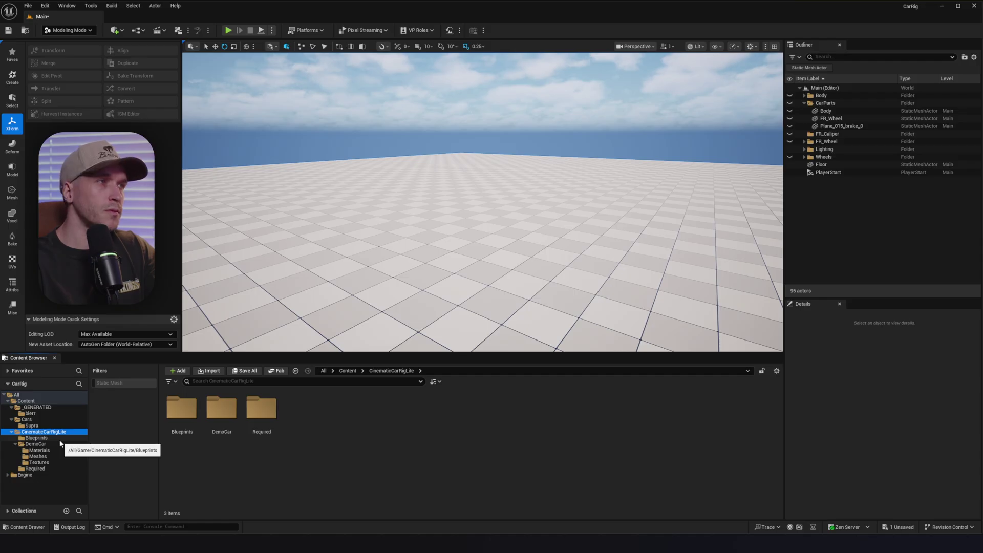
# - Create a child Blueprint class of BP_CCRLite in CinematicCarRigLite's Blueprints folder and name it Supra
pyautogui.click(39, 438)
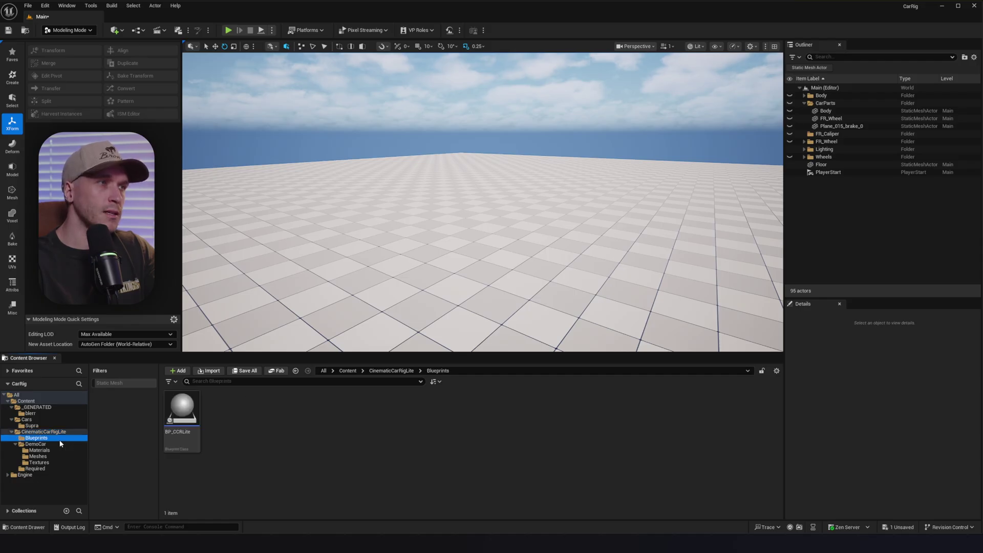
pyautogui.rightClick(192, 417)
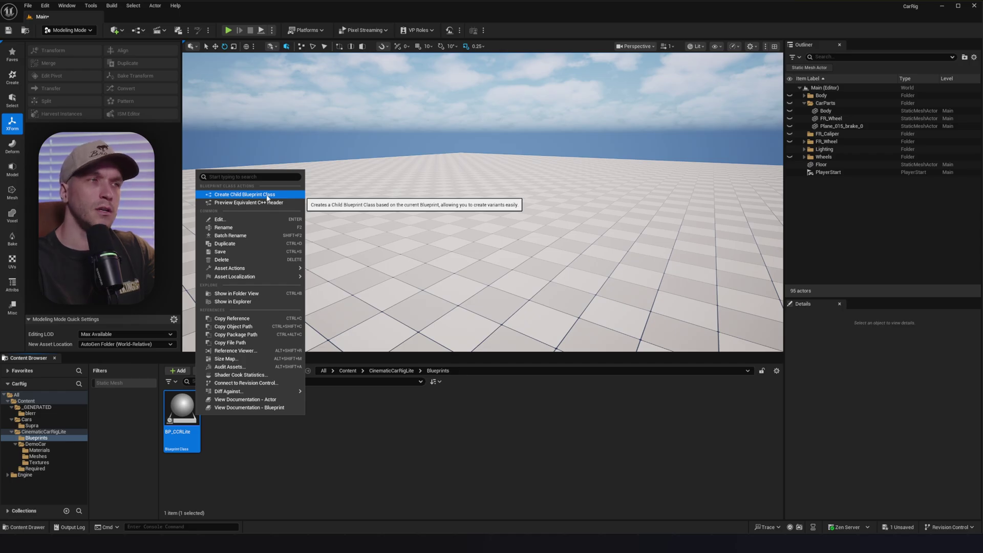
pyautogui.click(245, 194)
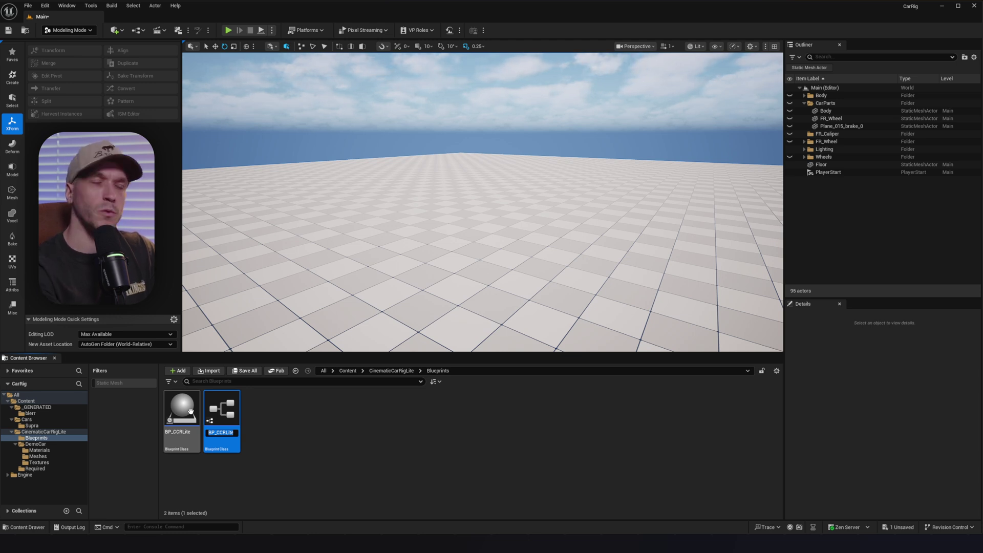
pyautogui.write('Supra')
pyautogui.press('Return')
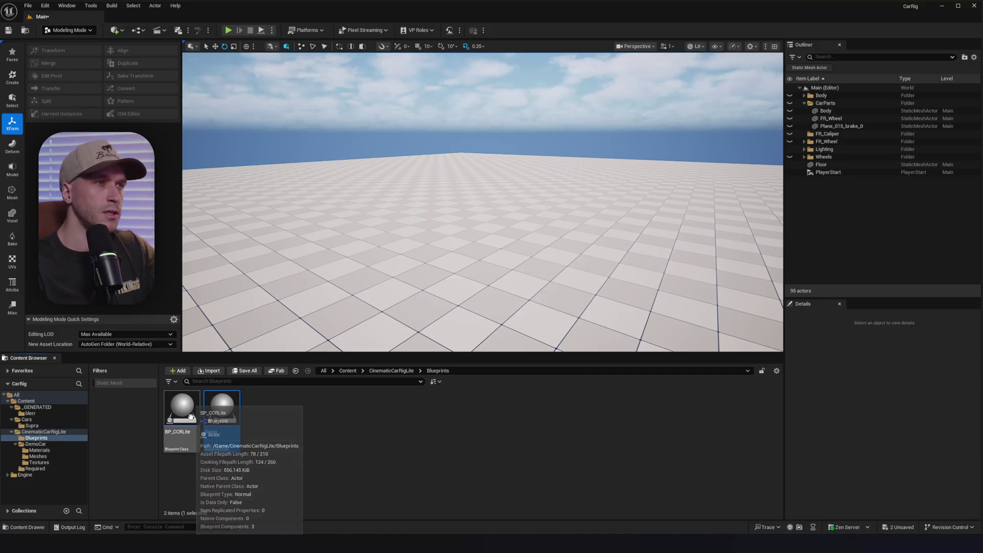
# - Place the Supra blueprint in the level and assign the generated Body mesh as its Body Mesh in the class defaults
pyautogui.moveTo(476, 272); pyautogui.dragTo(476, 273)
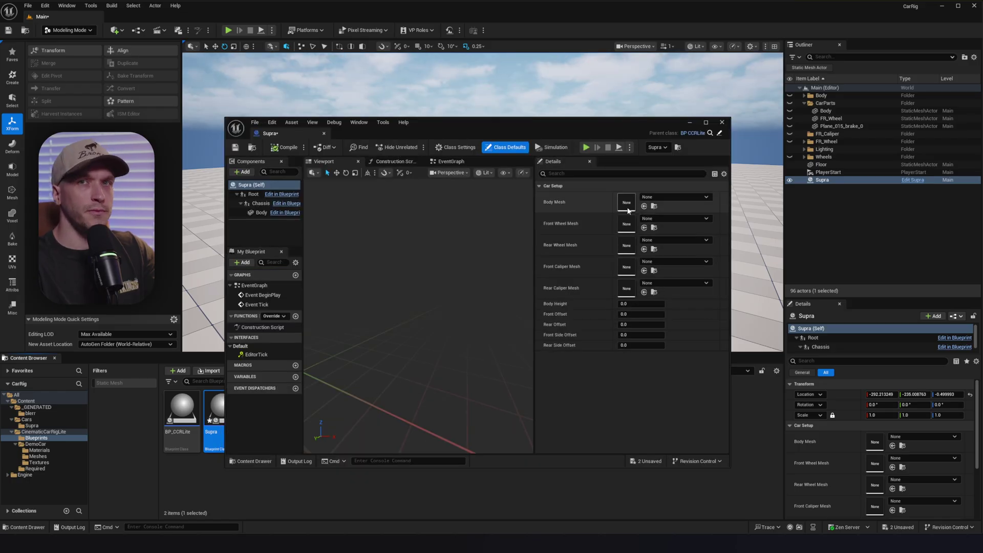
pyautogui.click(78, 407)
pyautogui.click(77, 413)
pyautogui.moveTo(182, 410); pyautogui.dragTo(726, 187)
# - Assign the generated FR_Wheel mesh to the blueprint's front and rear wheels and FR_Caliper to its front and rear calipers
pyautogui.moveTo(261, 409); pyautogui.dragTo(744, 207)
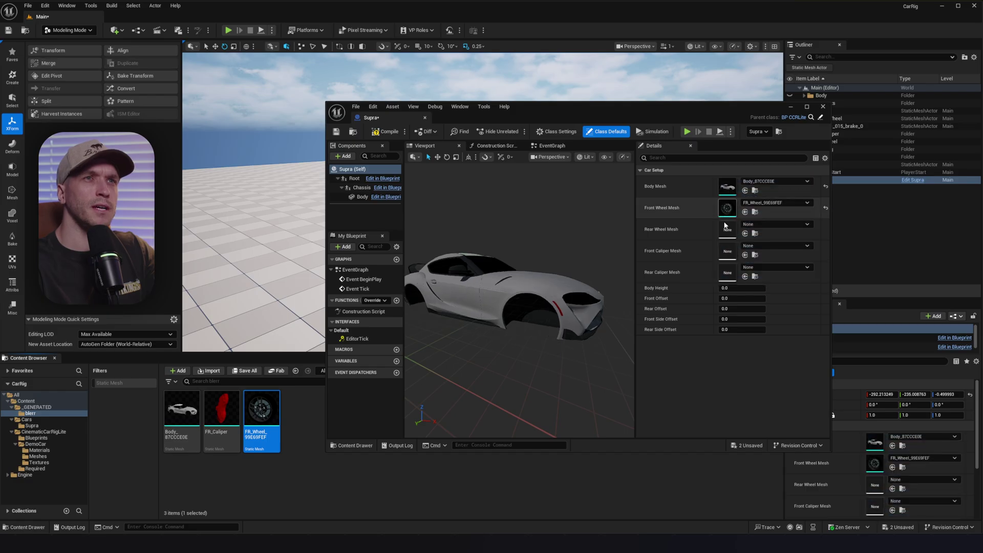
pyautogui.moveTo(261, 409); pyautogui.dragTo(727, 229)
pyautogui.moveTo(225, 409); pyautogui.dragTo(727, 251)
pyautogui.moveTo(224, 410); pyautogui.dragTo(727, 273)
# - Clear the blueprint's Body Mesh and inspect the wheel and caliper meshes without the body
pyautogui.moveTo(520, 297); pyautogui.dragTo(537, 287, button='right')
pyautogui.moveTo(489, 309); pyautogui.dragTo(595, 278)
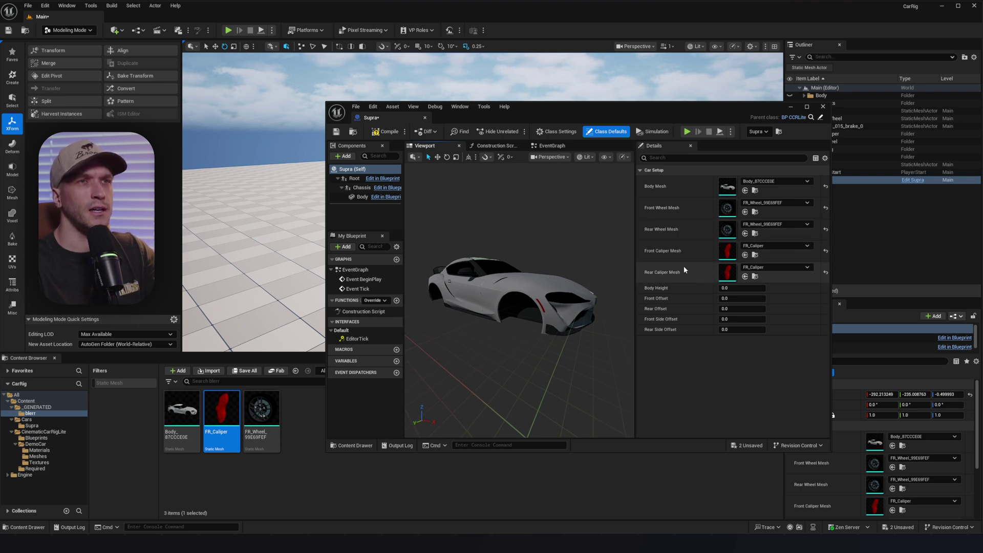
pyautogui.moveTo(573, 287); pyautogui.dragTo(548, 300, button='right')
pyautogui.moveTo(594, 272); pyautogui.dragTo(531, 263)
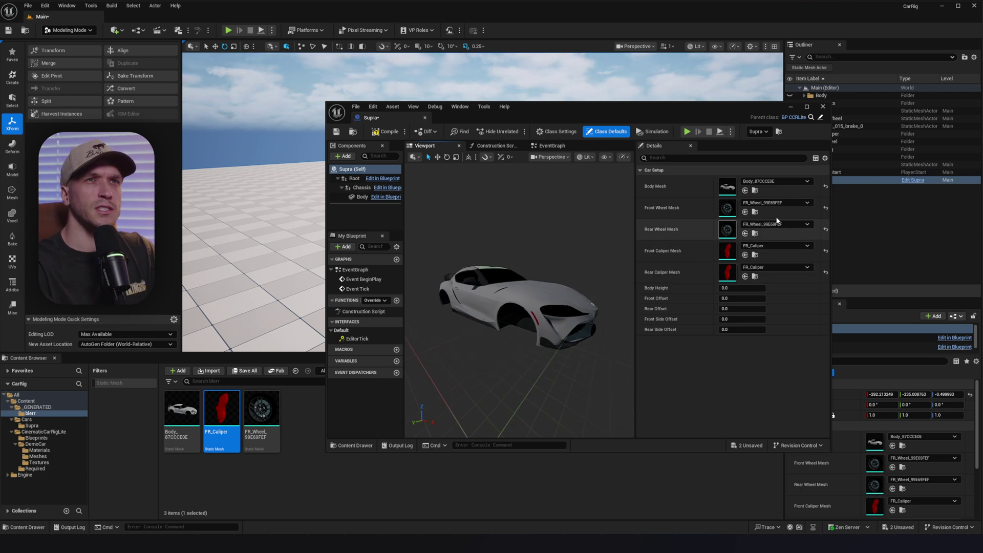
pyautogui.click(825, 186)
pyautogui.scroll(5, 563, 287)
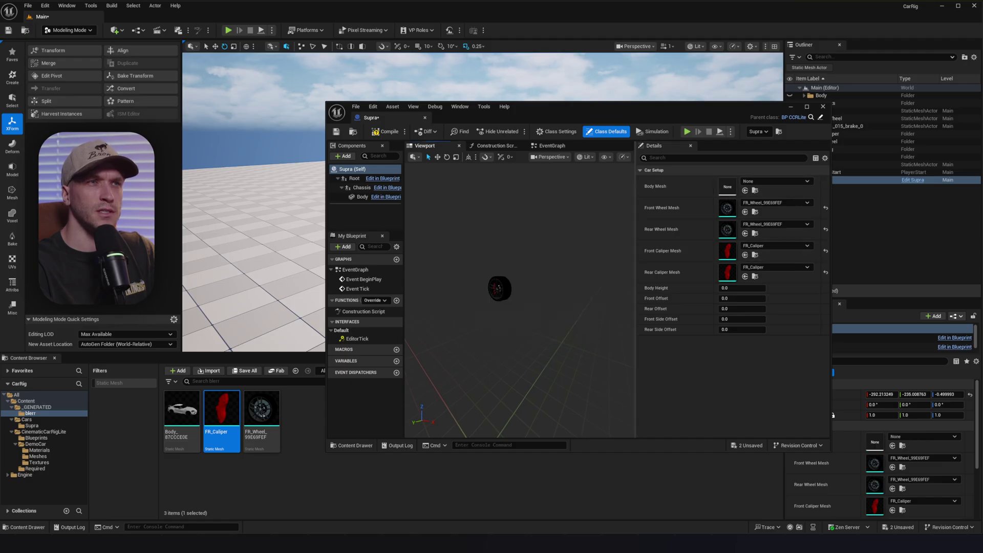
pyautogui.moveTo(553, 284); pyautogui.dragTo(589, 302, button='middle')
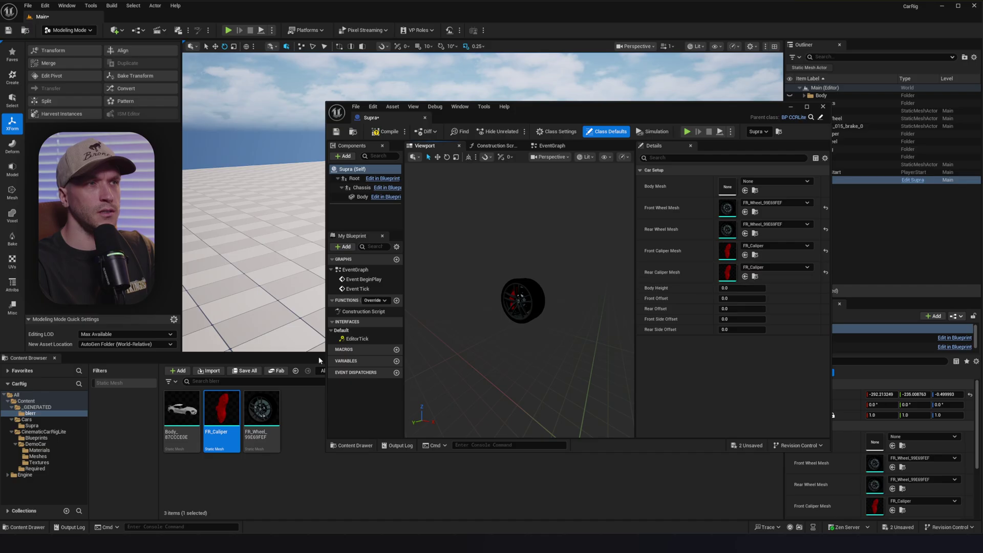
# - Reassign the generated Body mesh as the Supra blueprint's Body Mesh and raise Body Height to about 39
pyautogui.click(189, 412)
pyautogui.moveTo(189, 412); pyautogui.dragTo(729, 189)
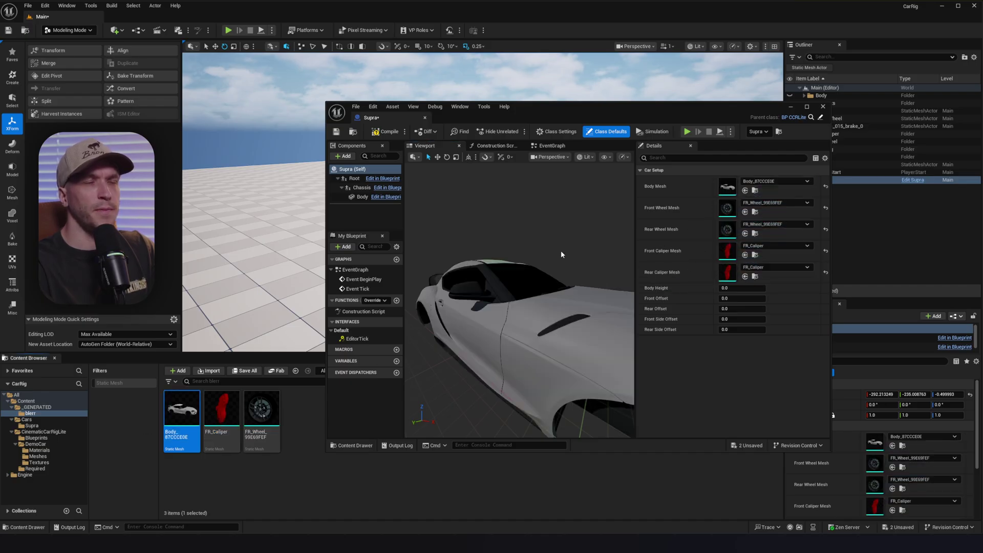
pyautogui.moveTo(742, 288); pyautogui.dragTo(703, 287)
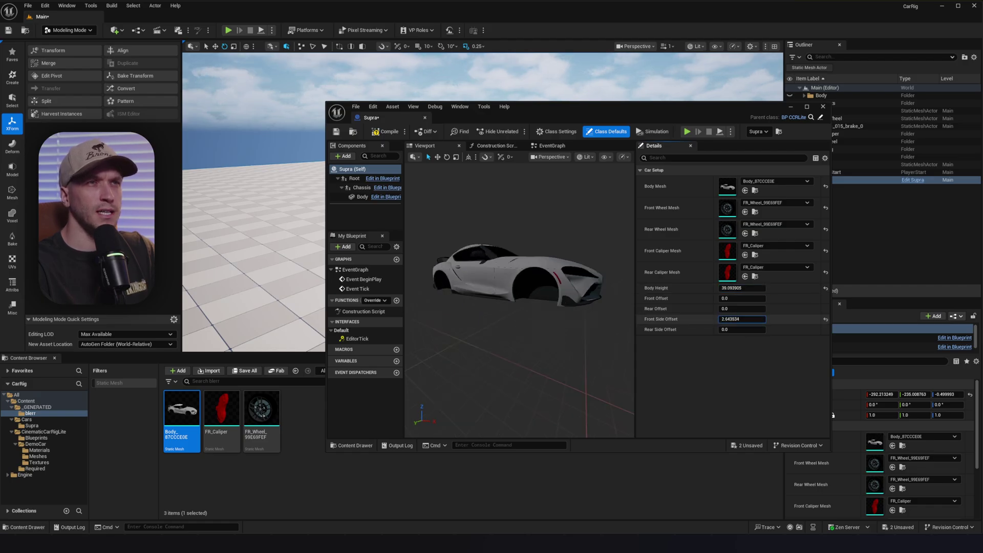
# - Roughly place the wheels with Front Side Offset about 108, Rear Side Offset about 115, Front Offset about 128 and Rear Offset about 132
pyautogui.moveTo(742, 319)
pyautogui.mouseDown()
pyautogui.moveTo(773, 319)
pyautogui.moveTo(729, 337)
pyautogui.moveTo(748, 329)
pyautogui.mouseUp()
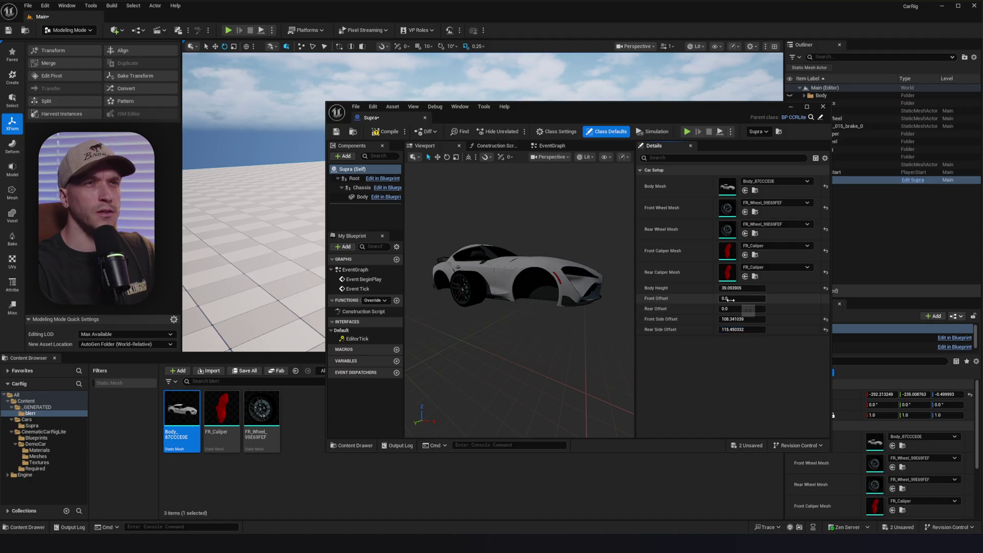
pyautogui.moveTo(742, 298); pyautogui.dragTo(772, 308)
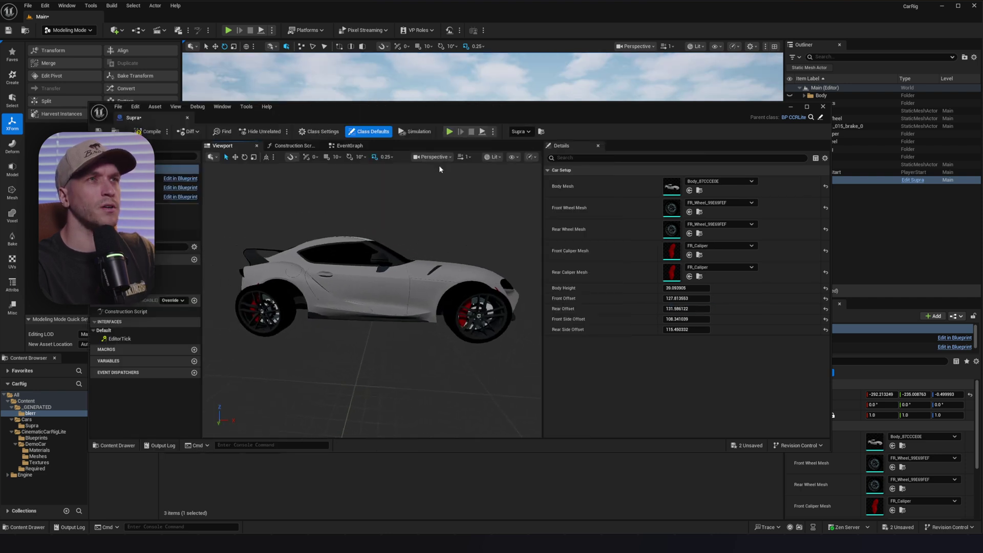
# - In the left orthographic view, refine Front Offset to about 127.6, Rear Offset to about 125.3 and Body Height to about 36.5
pyautogui.click(433, 157)
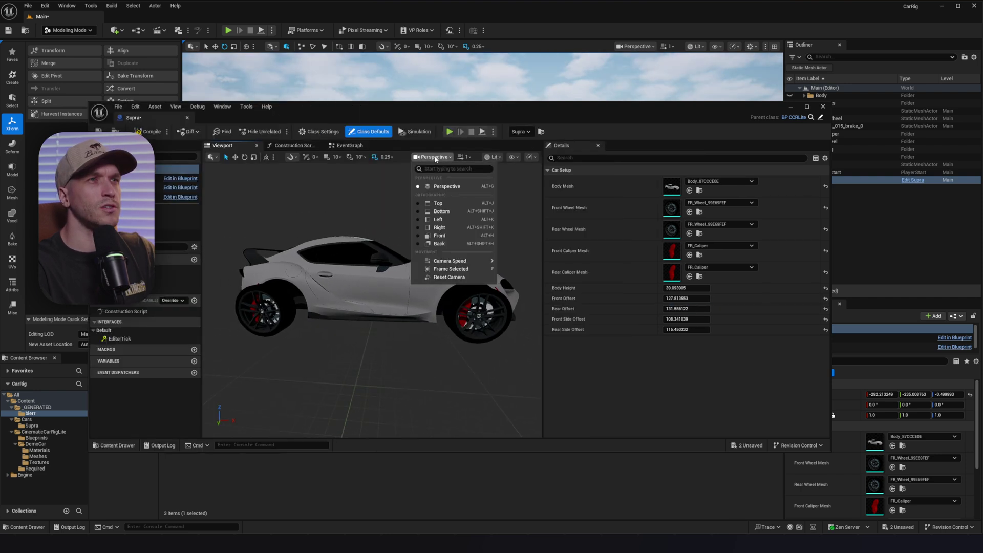
pyautogui.click(449, 219)
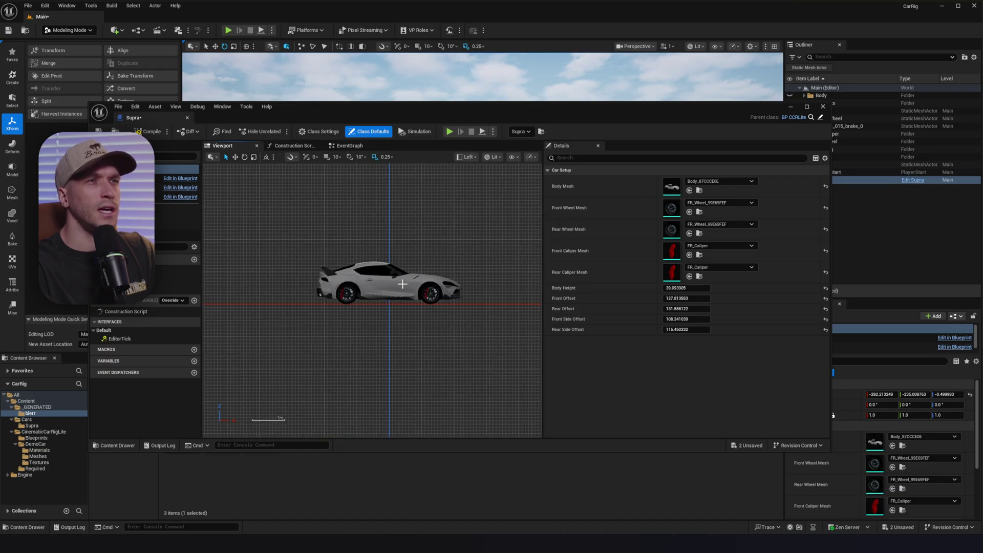
pyautogui.scroll(3, 403, 285)
pyautogui.scroll(-1, 428, 282)
pyautogui.moveTo(443, 280)
pyautogui.mouseDown(button='right')
pyautogui.moveTo(423, 272)
pyautogui.moveTo(444, 267)
pyautogui.mouseUp(button='right')
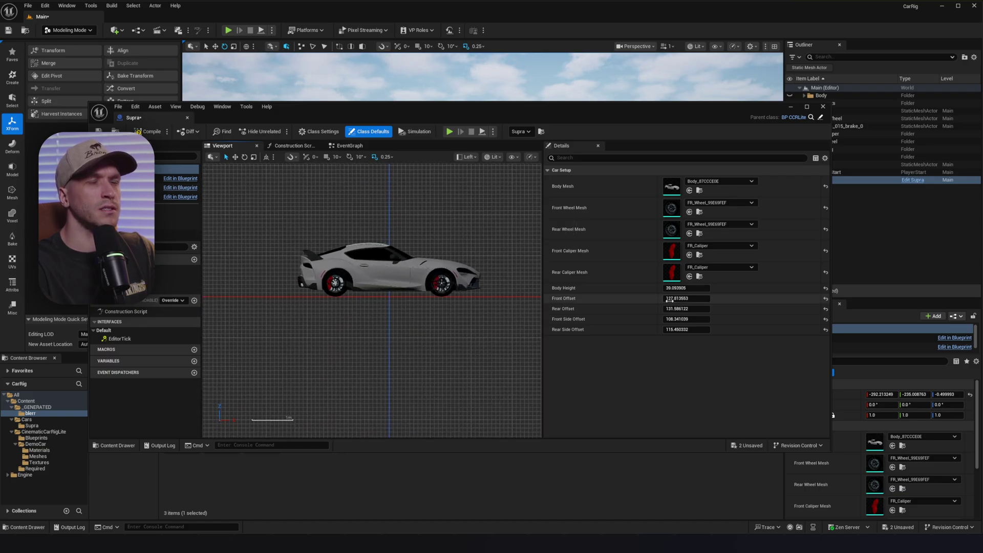
pyautogui.moveTo(669, 299)
pyautogui.mouseDown()
pyautogui.moveTo(684, 299)
pyautogui.moveTo(675, 300)
pyautogui.mouseUp()
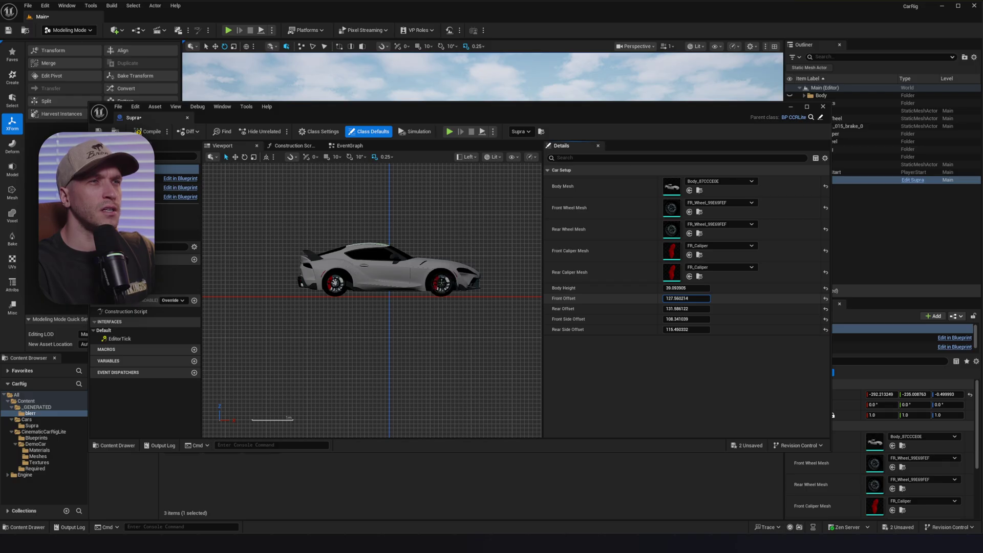
pyautogui.click(688, 309)
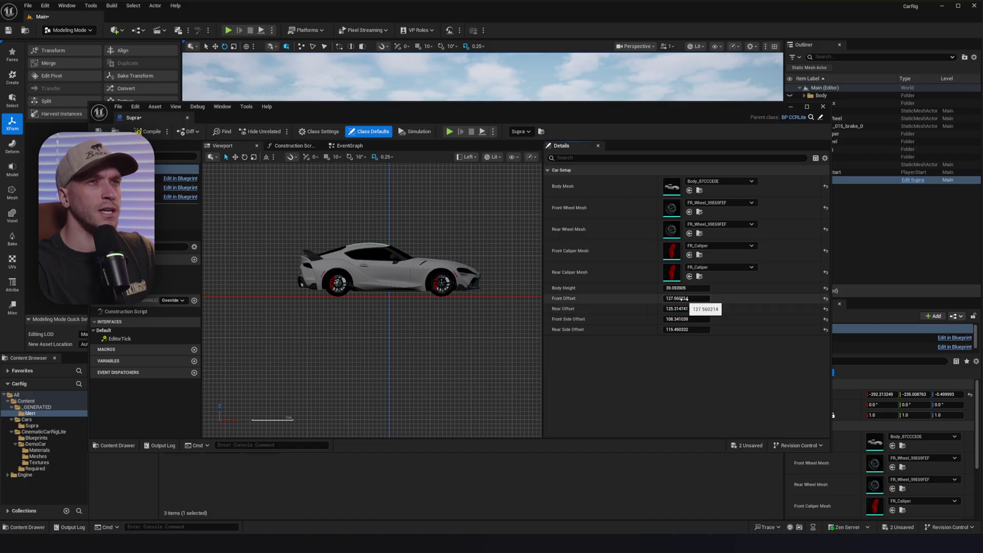
pyautogui.moveTo(686, 288)
pyautogui.mouseDown()
pyautogui.moveTo(707, 288)
pyautogui.moveTo(676, 287)
pyautogui.mouseUp()
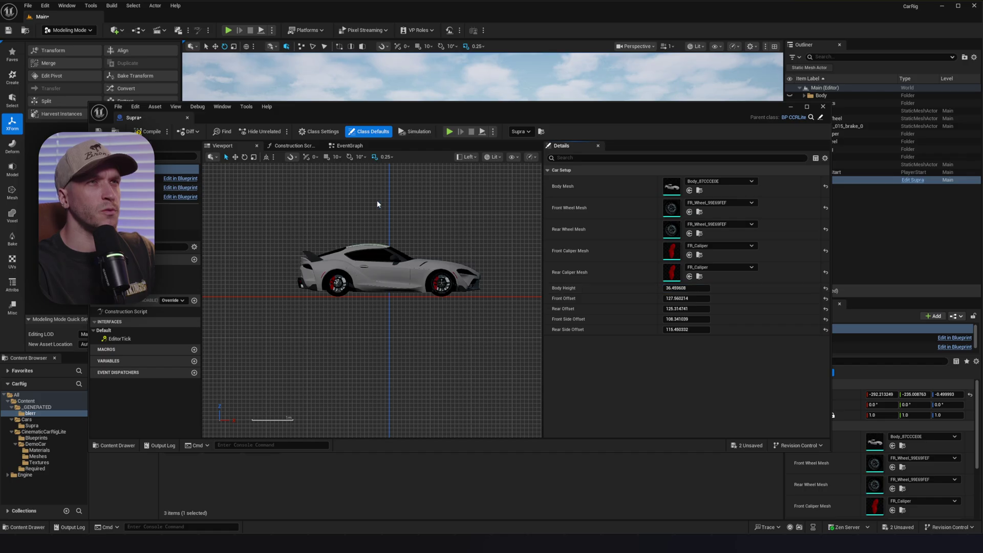
# - In the front orthographic view, undo the stray edit and set Rear Side Offset to about 79.7 so the rear wheels sit inside the body
pyautogui.click(473, 157)
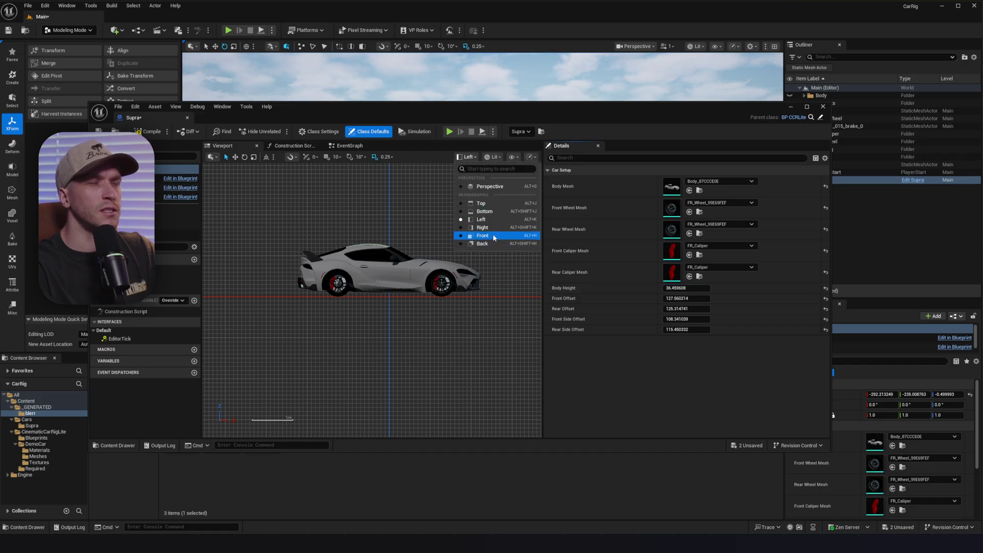
pyautogui.click(510, 238)
pyautogui.scroll(2, 402, 277)
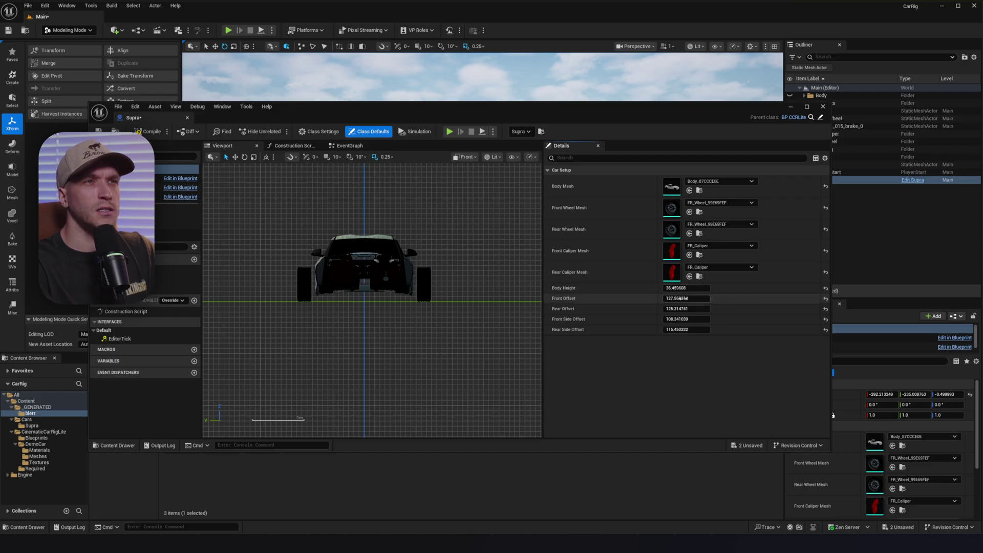
pyautogui.hotkey('ctrl', 'z')
pyautogui.moveTo(701, 330); pyautogui.dragTo(681, 331)
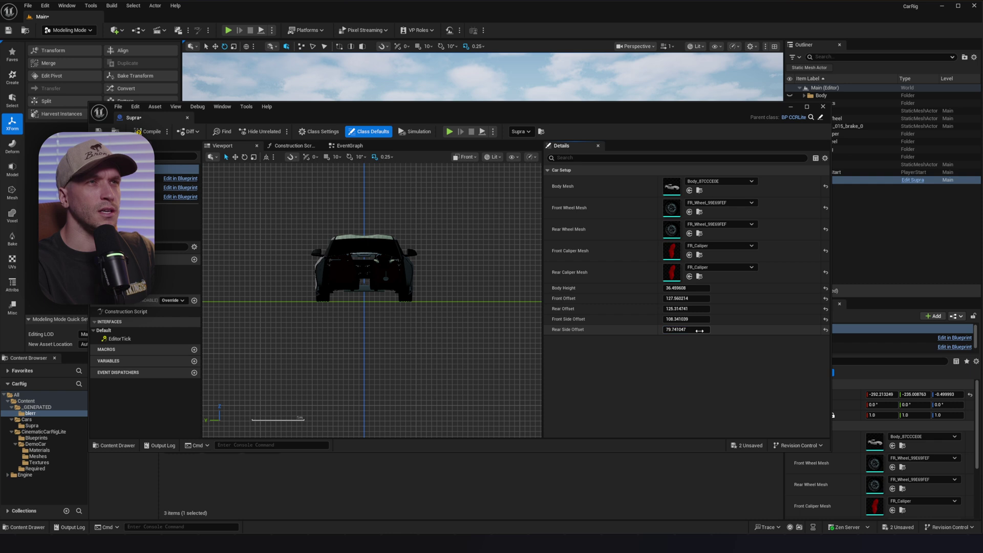
# - In the back orthographic view, bring the front wheels inside the body by setting Front Side Offset to about 81.7
pyautogui.click(467, 157)
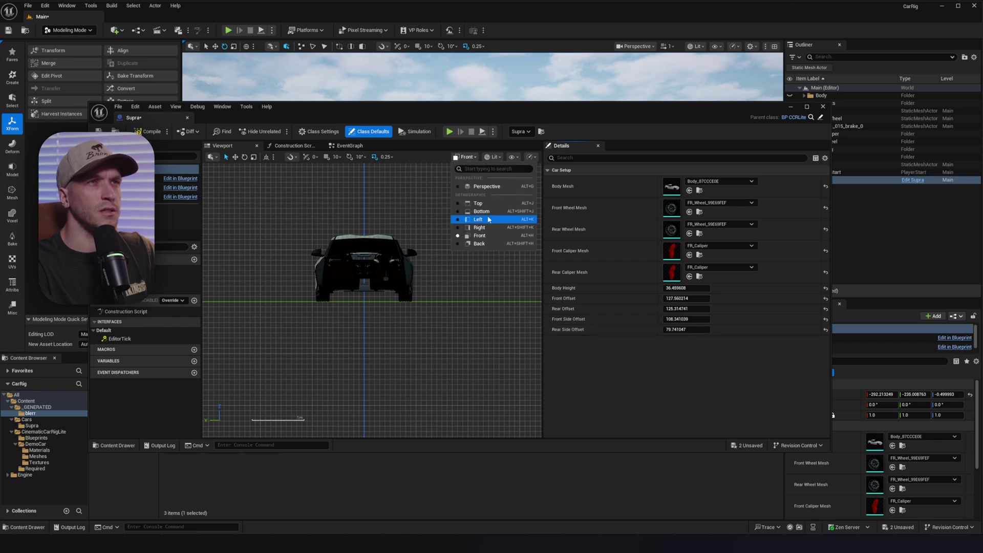
pyautogui.click(494, 242)
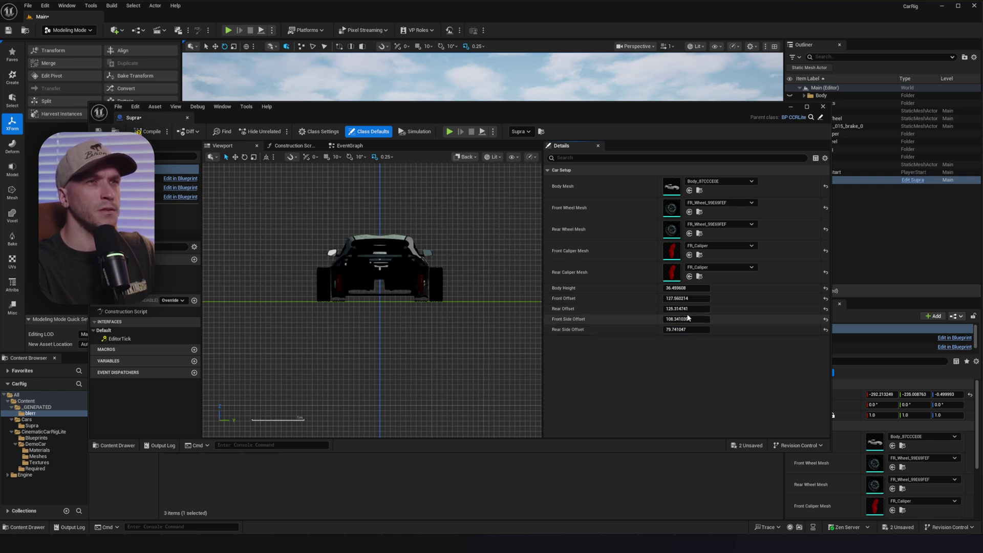
pyautogui.moveTo(686, 319); pyautogui.dragTo(671, 319)
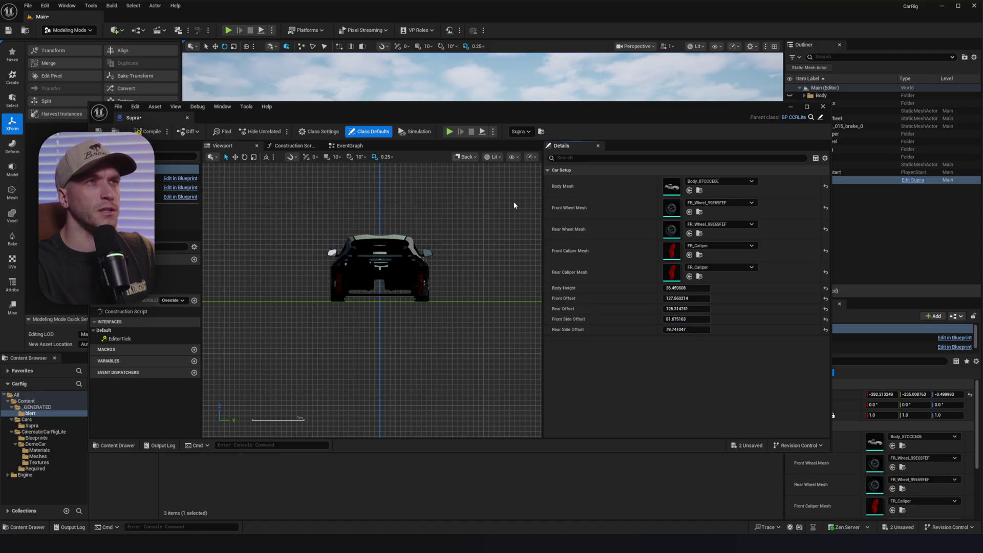
# - In the perspective view, center the front wheels in their arches by fine-tuning Front Offset to about 125.5
pyautogui.click(474, 159)
pyautogui.click(486, 186)
pyautogui.moveTo(402, 225)
pyautogui.mouseDown(button='right')
pyautogui.moveTo(369, 229)
pyautogui.moveTo(420, 229)
pyautogui.mouseUp(button='right')
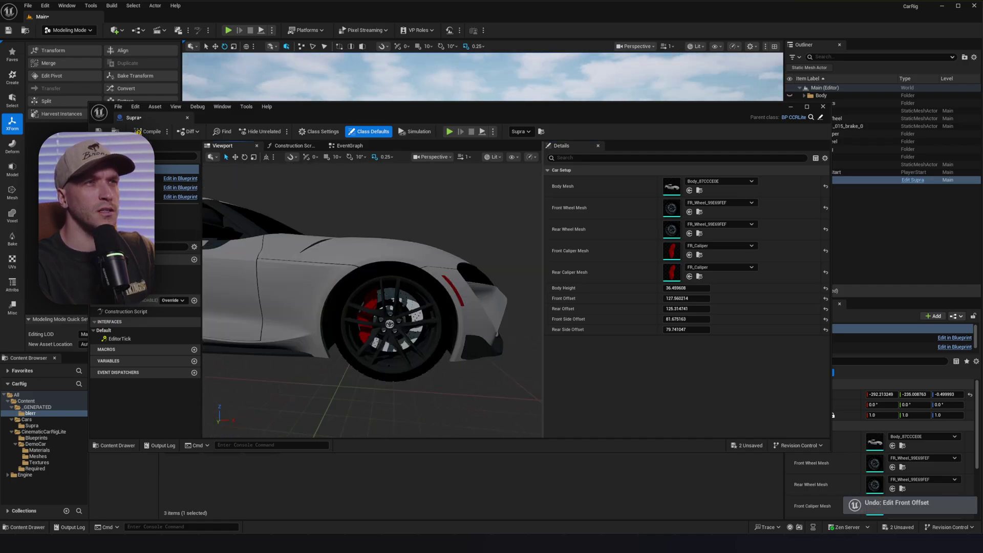
pyautogui.moveTo(401, 286); pyautogui.dragTo(409, 293, button='right')
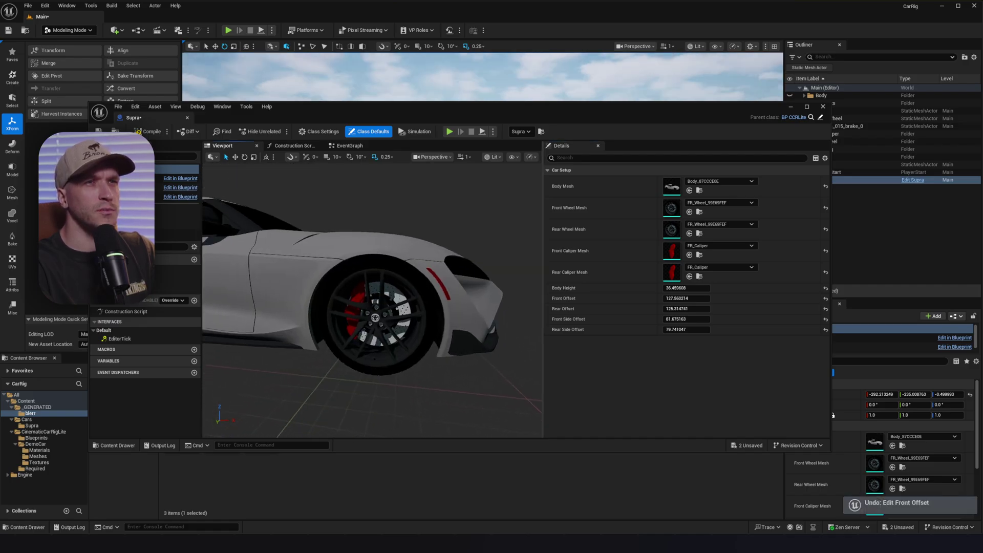
pyautogui.moveTo(676, 298)
pyautogui.mouseDown()
pyautogui.moveTo(666, 299)
pyautogui.moveTo(677, 298)
pyautogui.mouseUp()
pyautogui.moveTo(389, 297)
pyautogui.mouseDown(button='right')
pyautogui.moveTo(376, 299)
pyautogui.moveTo(397, 301)
pyautogui.mouseUp(button='right')
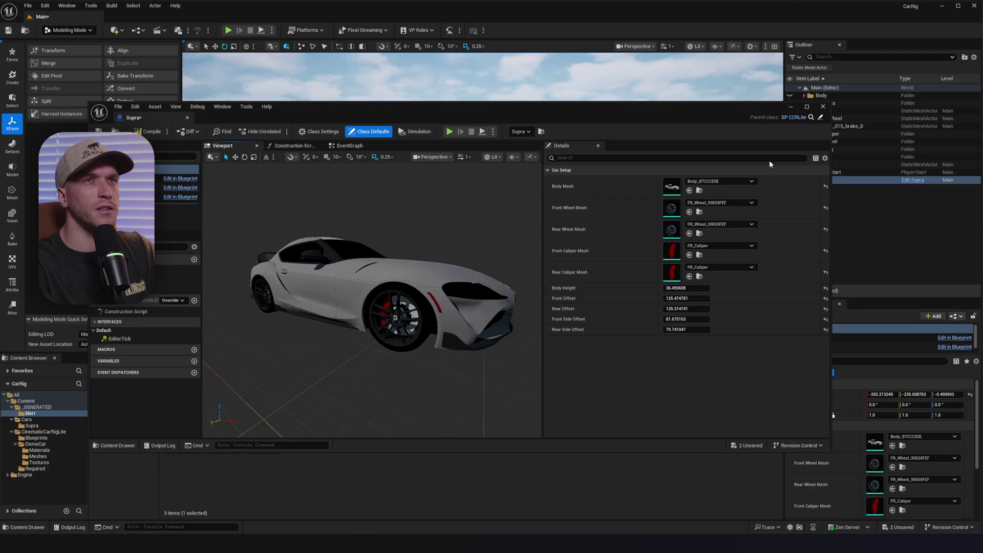
# - Close the Supra blueprint editor and inspect the assembled car in the level from the side and front
pyautogui.click(825, 108)
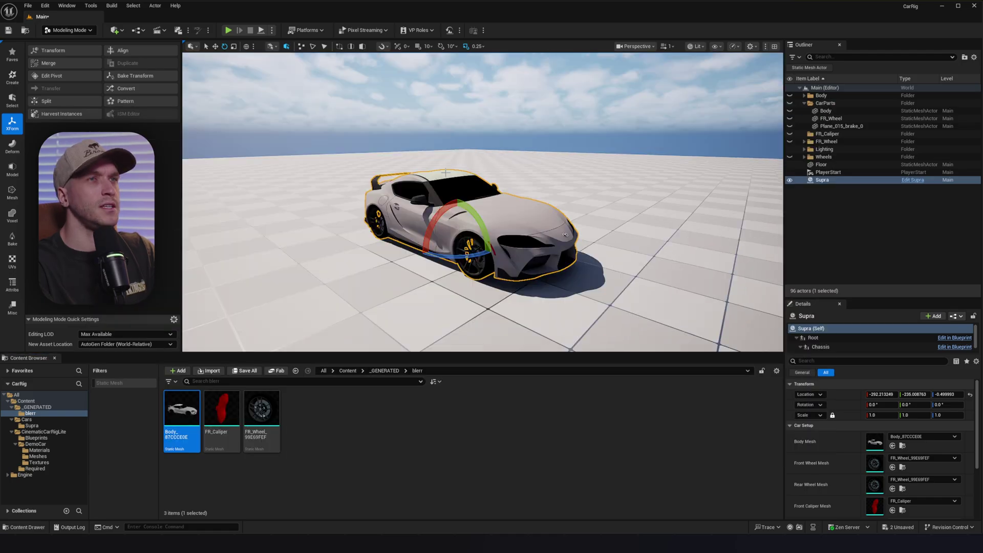
pyautogui.moveTo(481, 215); pyautogui.dragTo(533, 221, button='right')
pyautogui.press('g')
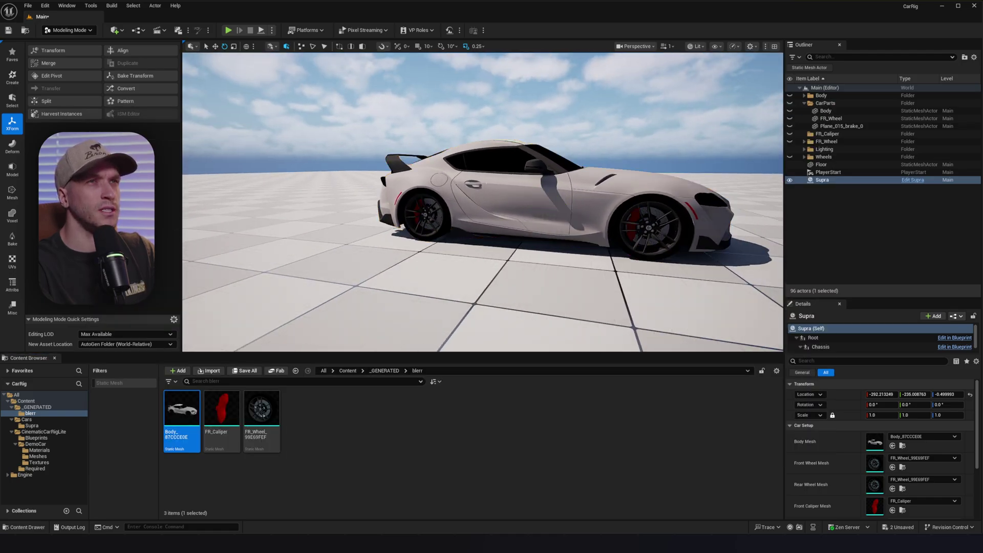
pyautogui.keyDown('alt'); pyautogui.moveTo(399, 215); pyautogui.dragTo(358, 215); pyautogui.keyUp('alt')
# - Try tilting the level's Floor by about 10 degrees under the Supra, and undo the rotation
pyautogui.click(594, 188)
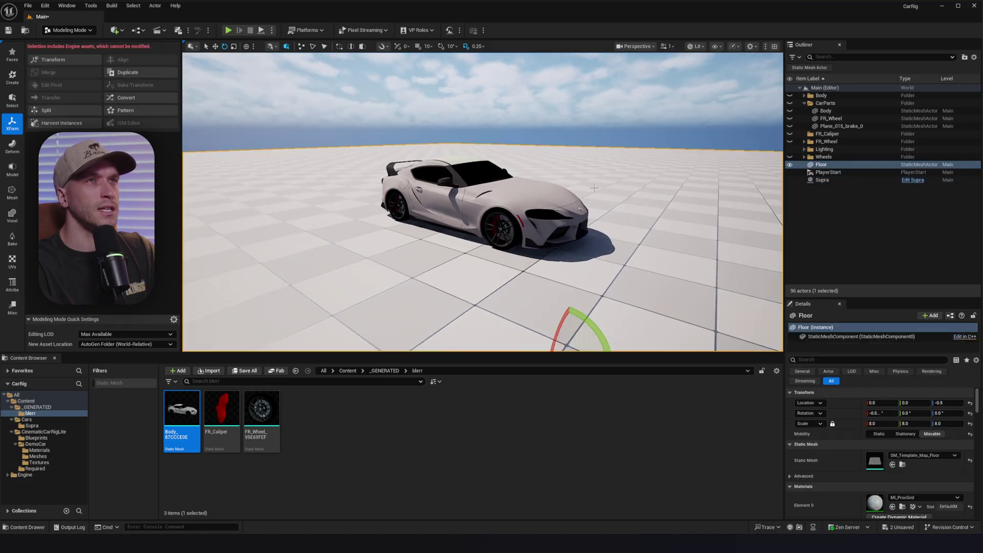
pyautogui.scroll(-4, 558, 158)
pyautogui.moveTo(491, 234)
pyautogui.mouseDown()
pyautogui.moveTo(495, 218)
pyautogui.moveTo(511, 216)
pyautogui.moveTo(510, 225)
pyautogui.mouseUp()
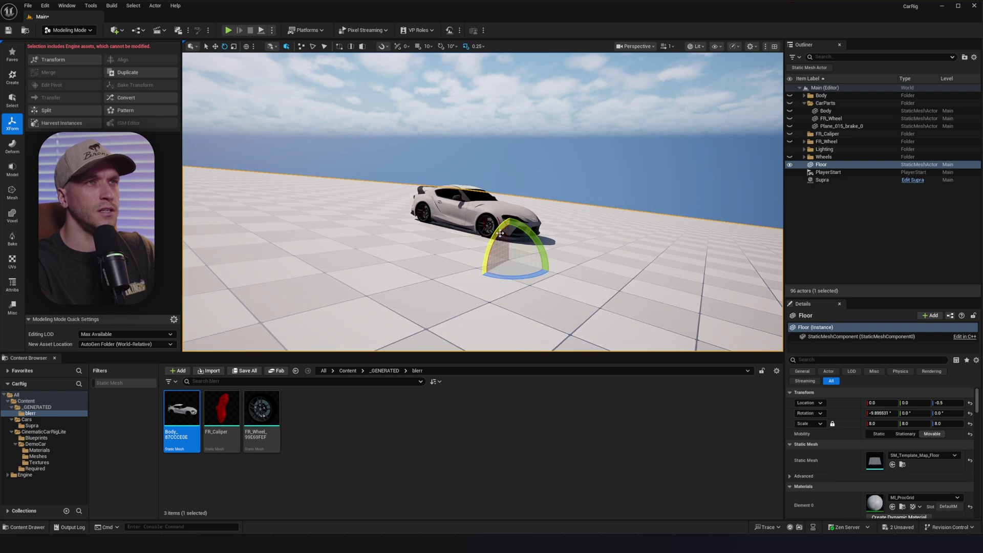
pyautogui.hotkey('ctrl', 'z')
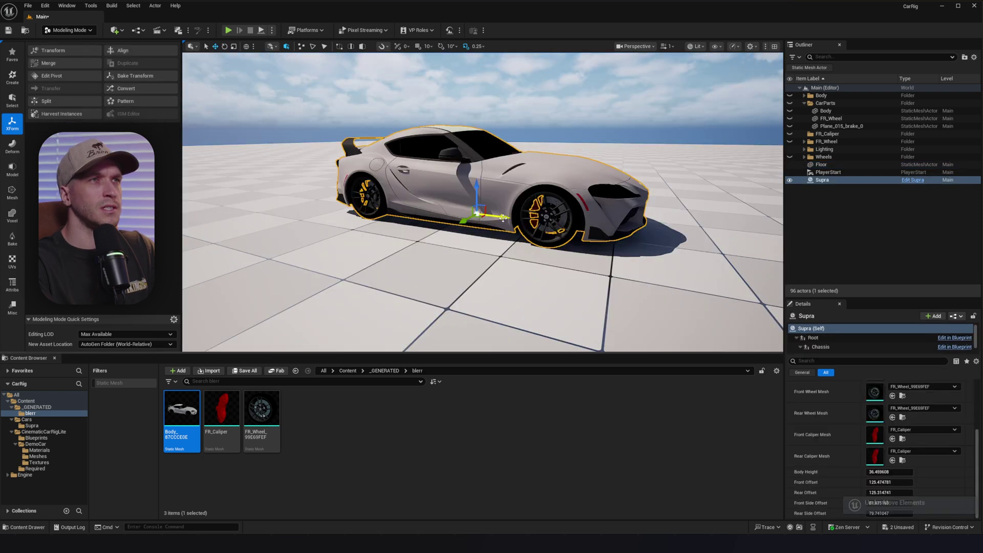
# - Move the Supra about 100 units forward along X and group it in a new outliner folder named Car
pyautogui.moveTo(501, 217); pyautogui.dragTo(569, 224)
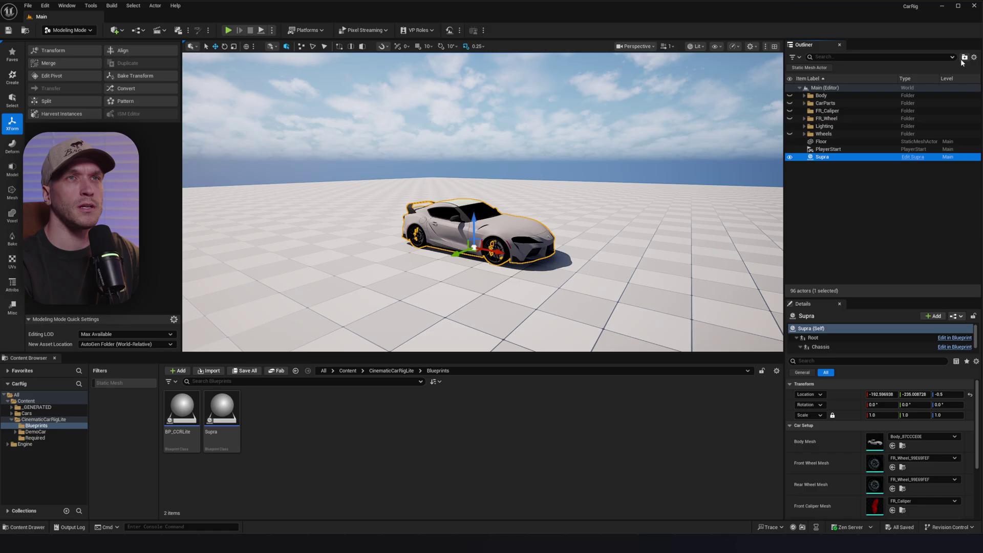
pyautogui.click(964, 57)
pyautogui.write('Car')
pyautogui.click(889, 186)
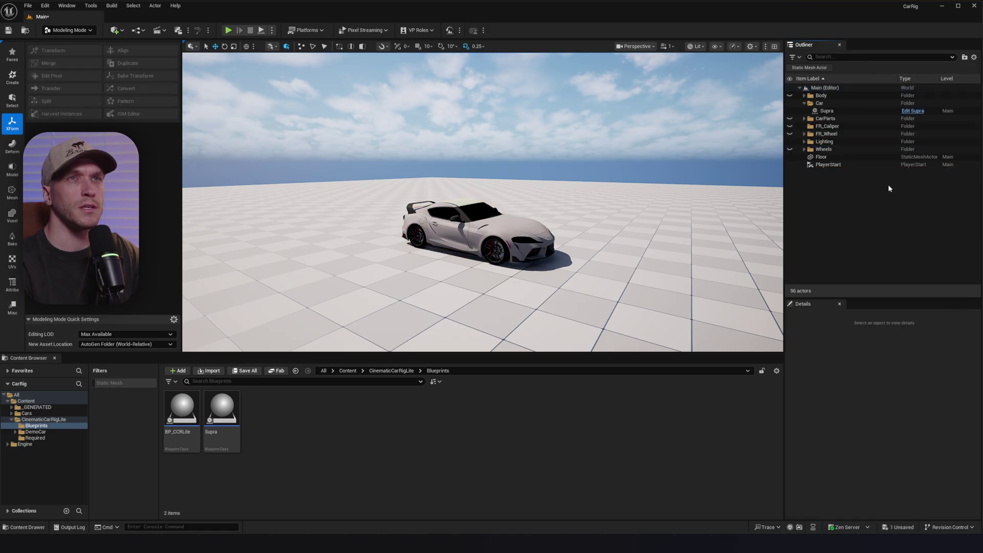
# - Create a new folder named Cinematics in the project's Content folder
pyautogui.click(60, 402)
pyautogui.rightClick(360, 430)
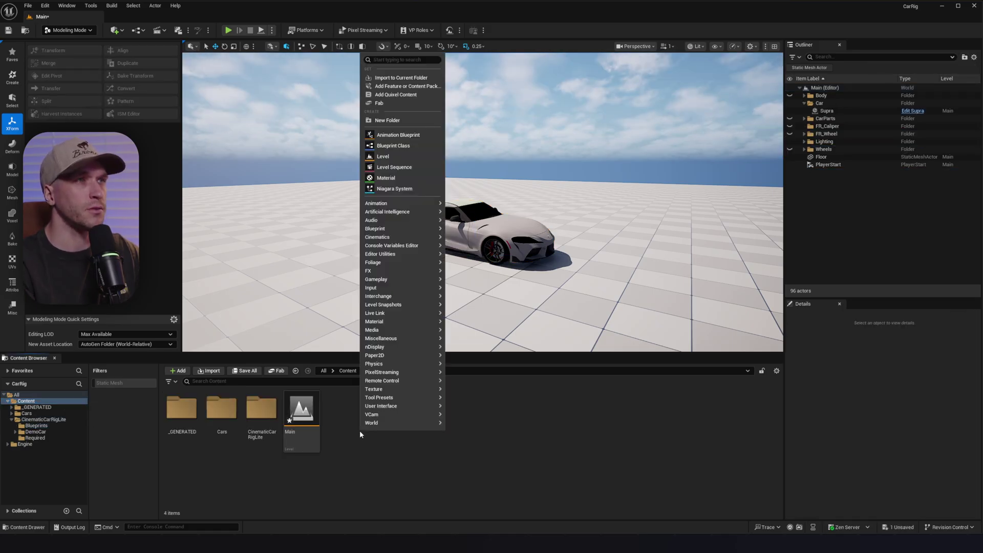
pyautogui.click(415, 120)
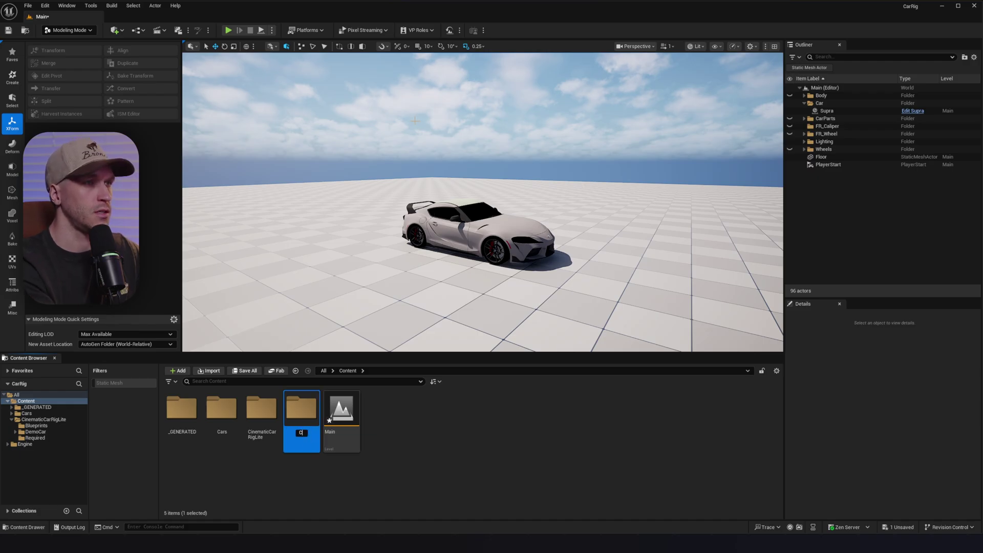
pyautogui.write('Cinematics')
pyautogui.press('Return')
# - Create a Level Sequence named Shot_01 in the Cinematics folder and open it in Sequencer
pyautogui.doubleClick(304, 407)
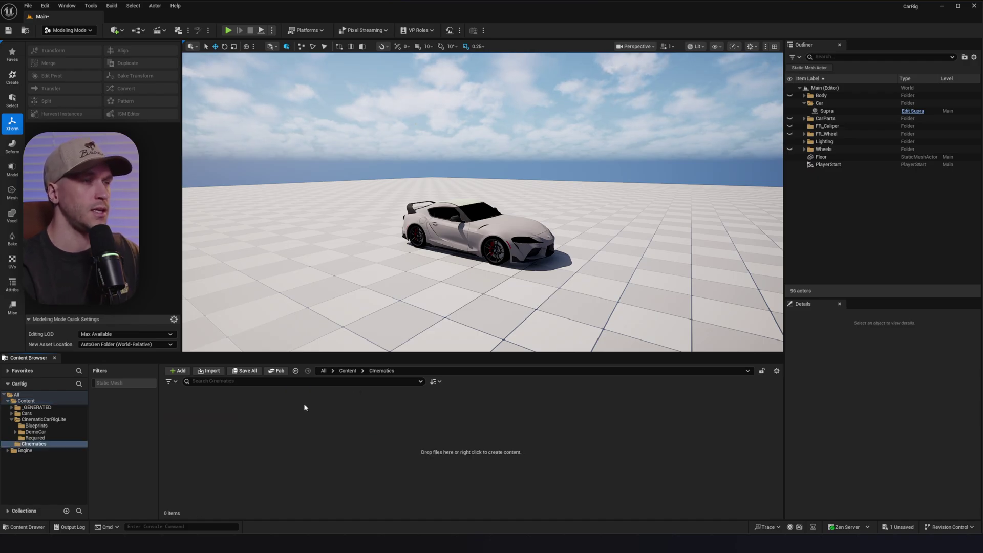
pyautogui.rightClick(286, 432)
pyautogui.click(338, 167)
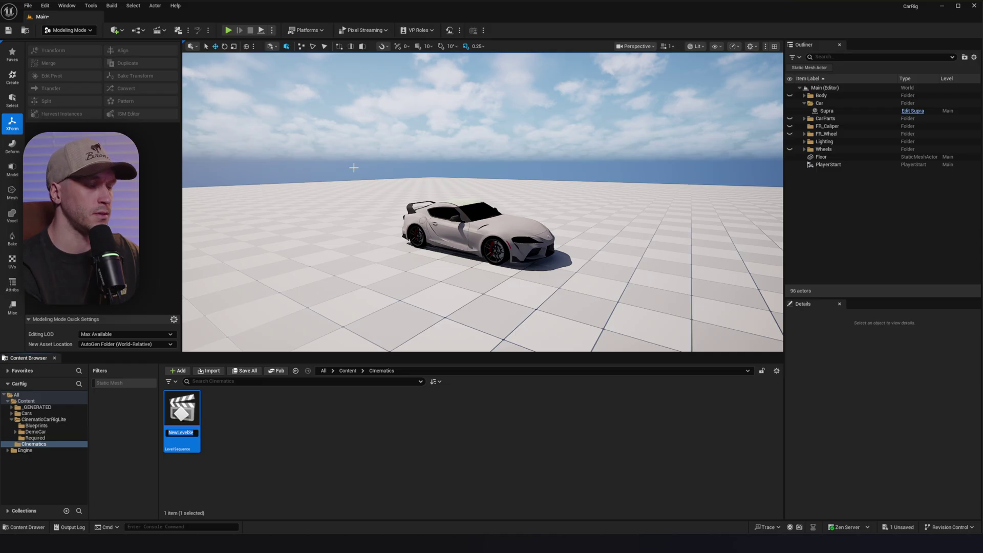
pyautogui.write('SN')
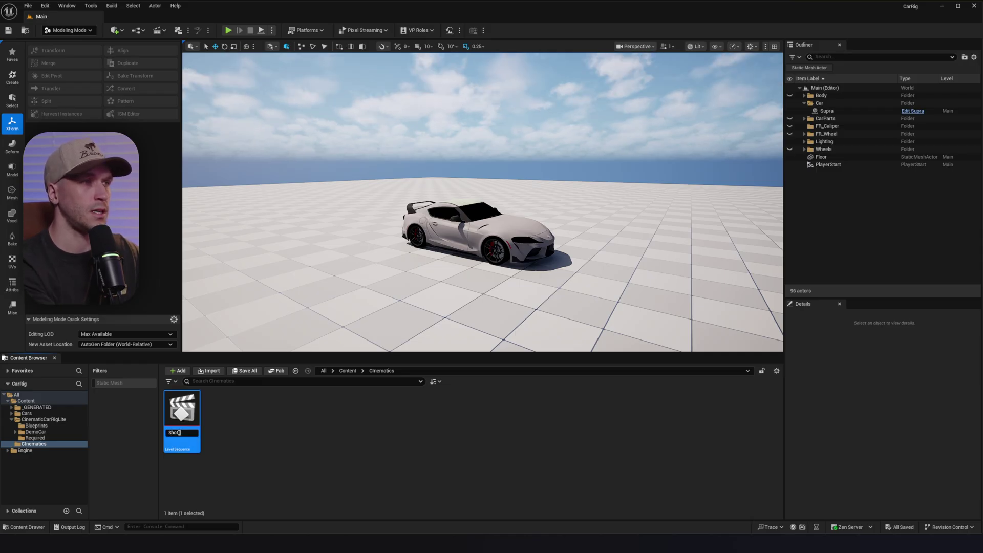
pyautogui.press('Return')
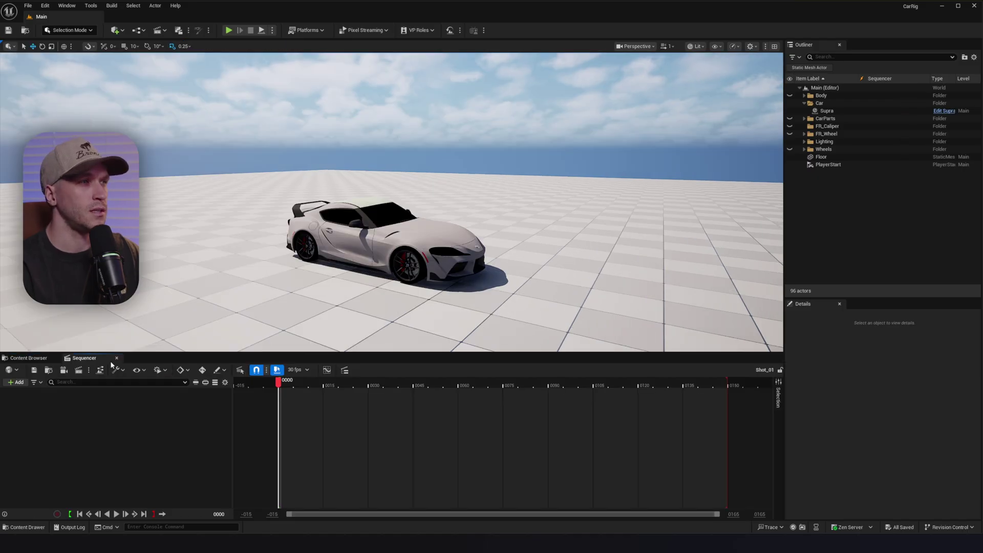
# - Add a cine camera to the Shot_01 sequence, collapse its tracks and return the viewport to the perspective view
pyautogui.click(64, 370)
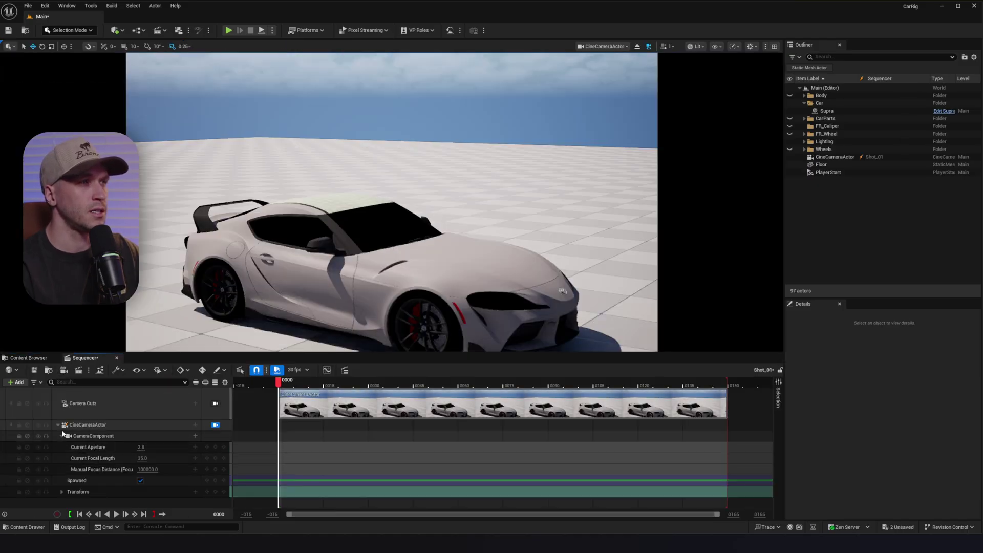
pyautogui.click(58, 424)
pyautogui.click(215, 424)
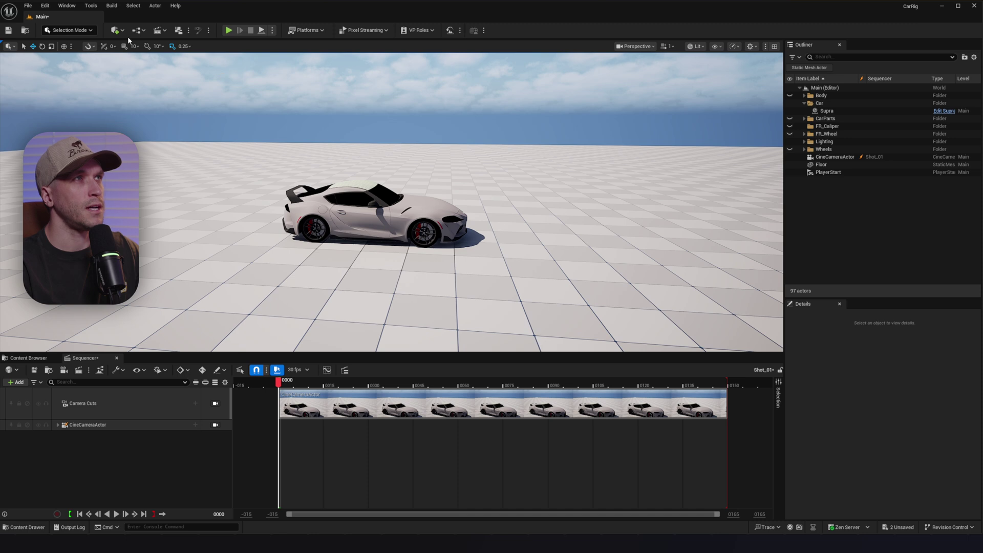
# - Add a Camera Rig Rail actor to the level beside the Supra
pyautogui.click(115, 30)
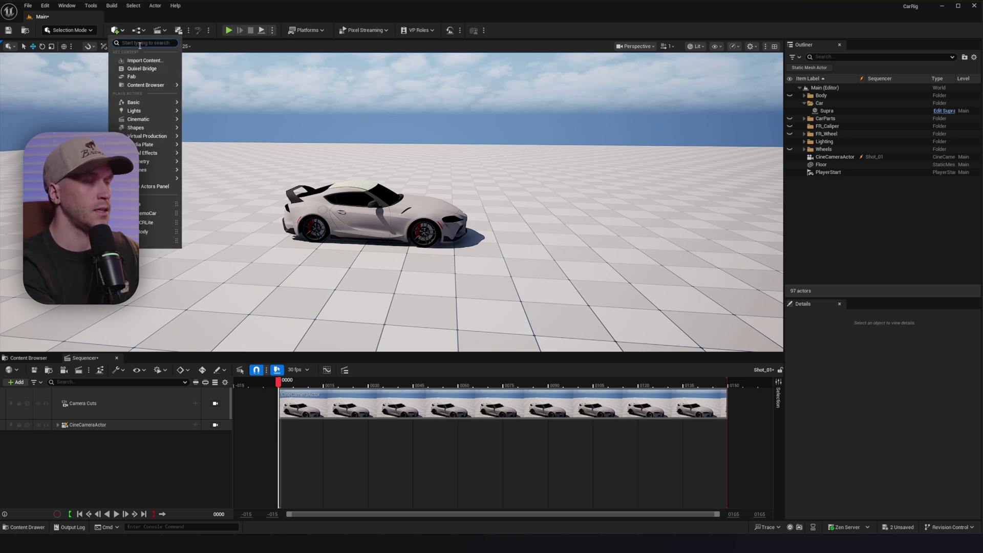
pyautogui.write('camera rig rail')
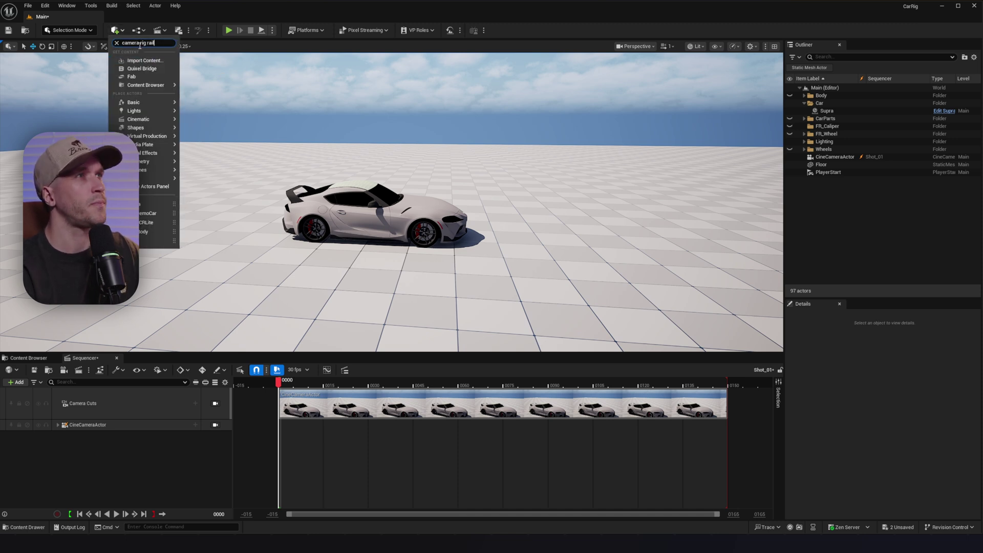
pyautogui.click(149, 58)
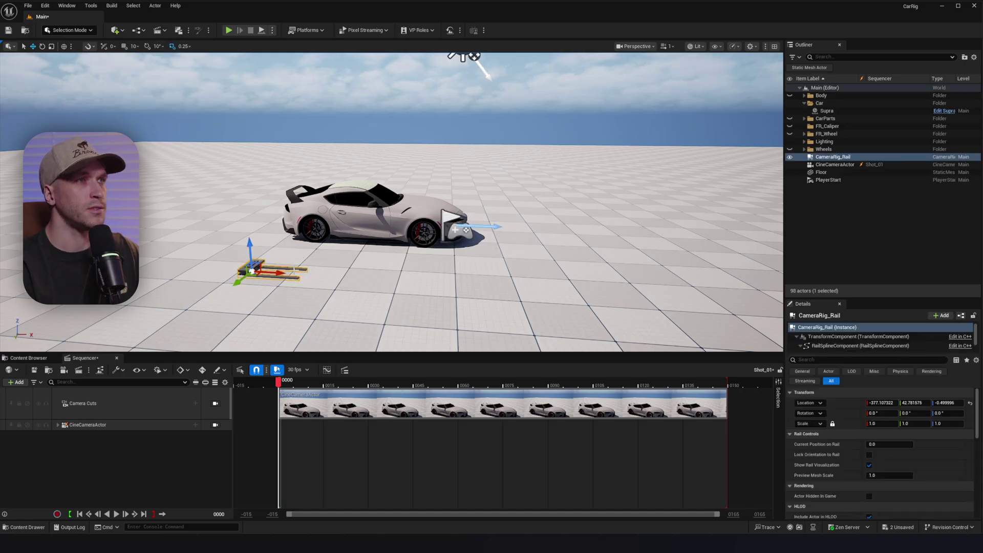
# - Stretch the rail by moving its end spline point forward to about 4115 units along X
pyautogui.click(303, 275)
pyautogui.press('s')
pyautogui.moveTo(303, 275); pyautogui.dragTo(286, 305, button='right')
pyautogui.moveTo(328, 265); pyautogui.dragTo(325, 264, button='right')
pyautogui.moveTo(296, 240); pyautogui.dragTo(772, 316)
pyautogui.moveTo(586, 260); pyautogui.dragTo(676, 260, button='right')
pyautogui.moveTo(488, 225); pyautogui.dragTo(607, 207)
pyautogui.moveTo(597, 194); pyautogui.dragTo(574, 184, button='right')
pyautogui.moveTo(631, 189); pyautogui.dragTo(726, 179)
pyautogui.moveTo(300, 212); pyautogui.dragTo(300, 219, button='right')
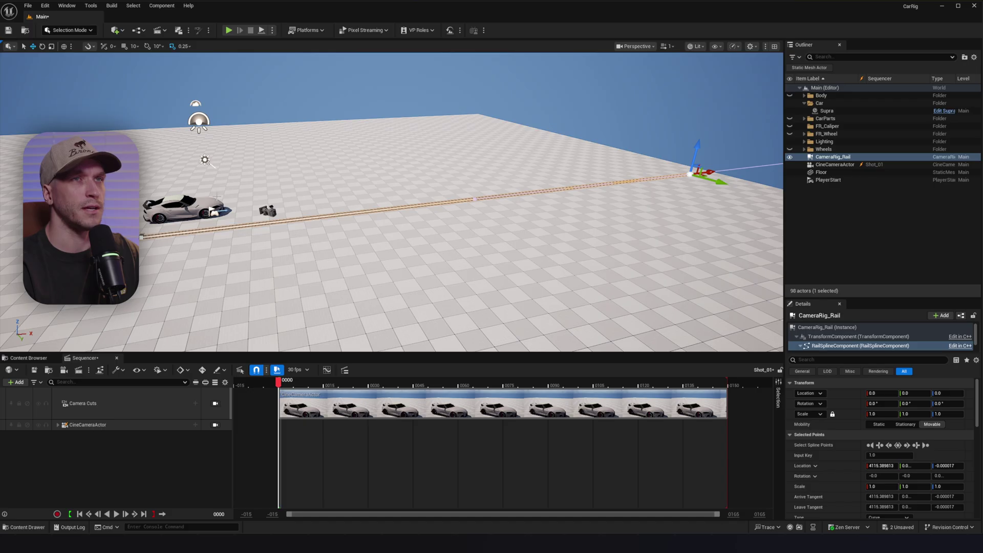
# - Group the camera rail and the cine camera in a new outliner folder named Cameras
pyautogui.click(817, 166)
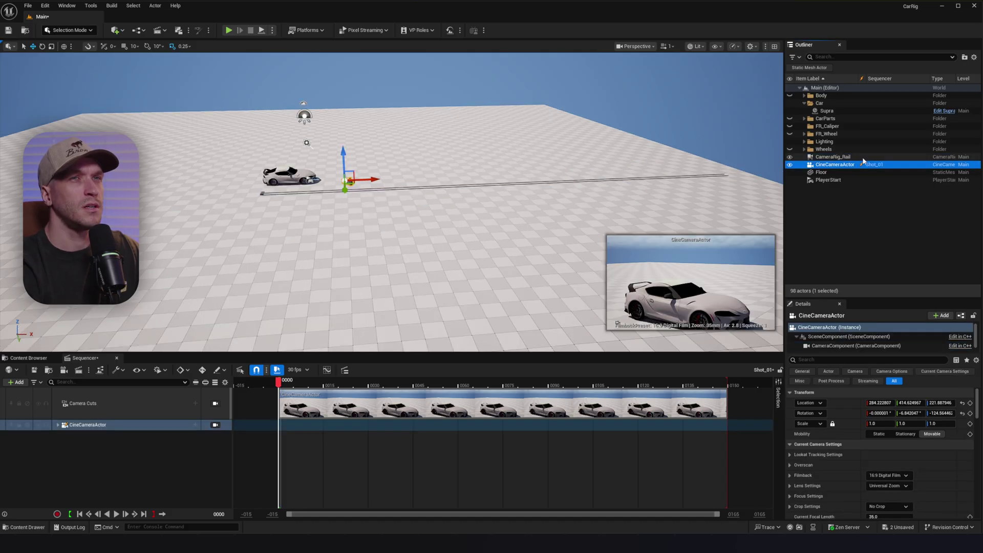
pyautogui.keyDown('ctrl'); pyautogui.click(847, 157); pyautogui.keyUp('ctrl')
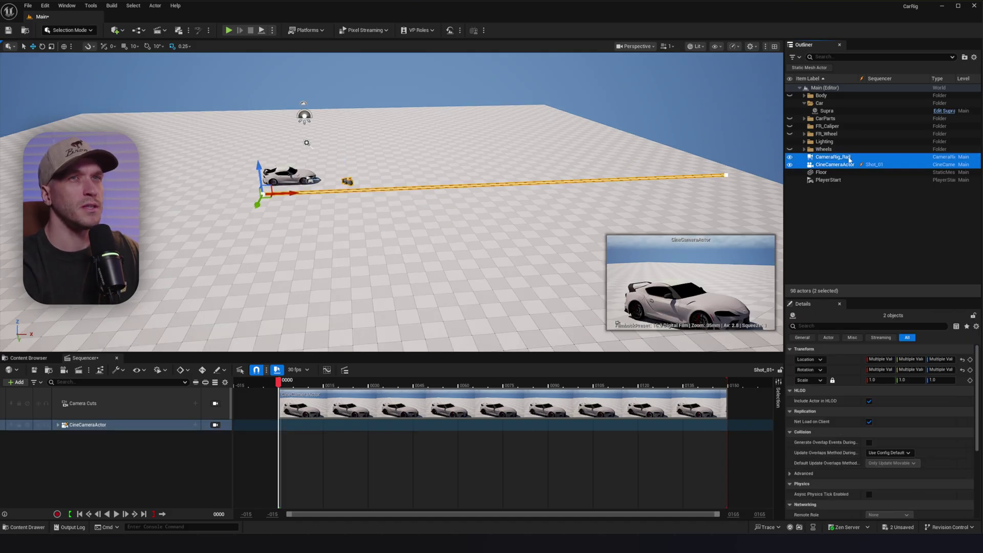
pyautogui.click(965, 57)
pyautogui.write('Cameras')
pyautogui.press('Return')
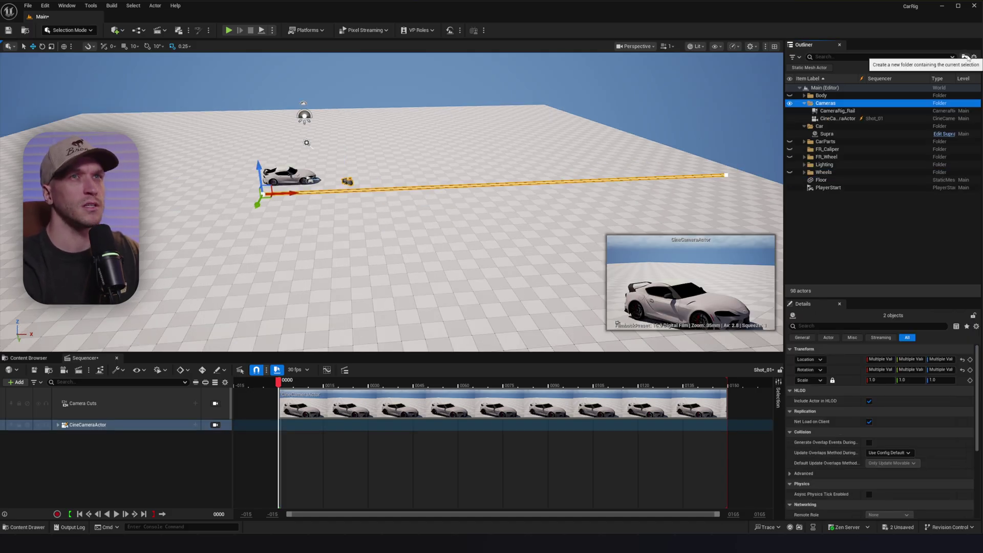
# - Move the camera rail back to about X -3645 and extend its end point forward well past the Supra
pyautogui.click(468, 183)
pyautogui.moveTo(468, 183); pyautogui.dragTo(414, 177, button='right')
pyautogui.moveTo(426, 207); pyautogui.dragTo(128, 182)
pyautogui.moveTo(417, 203); pyautogui.dragTo(461, 199, button='right')
pyautogui.click(410, 202)
pyautogui.moveTo(346, 217); pyautogui.dragTo(410, 219, button='right')
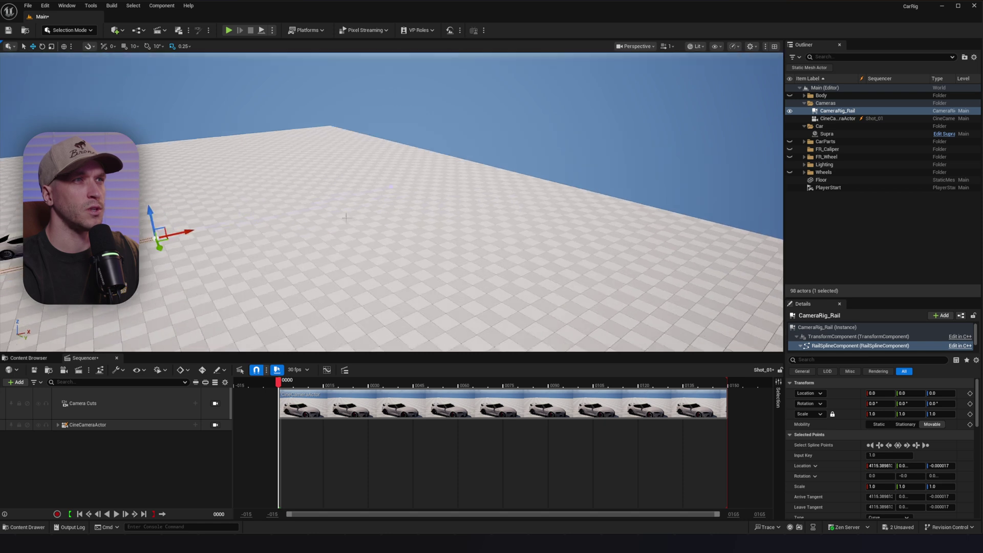
pyautogui.moveTo(189, 231); pyautogui.dragTo(472, 174)
pyautogui.moveTo(472, 174); pyautogui.dragTo(395, 176, button='right')
# - Add the camera rail and the Supra to the Shot_01 sequence, saving the level
pyautogui.moveTo(837, 111); pyautogui.dragTo(103, 458)
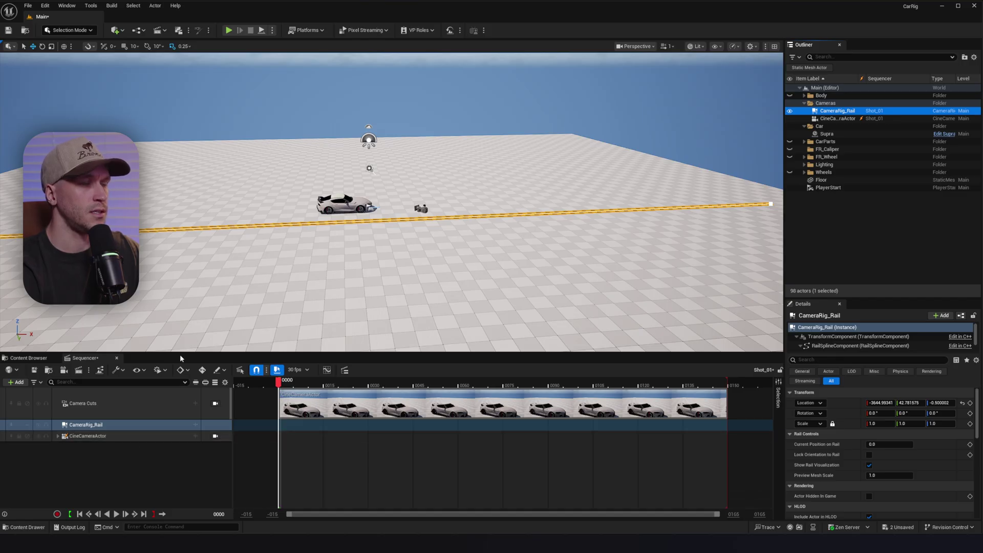
pyautogui.hotkey('ctrl', 's')
pyautogui.click(843, 134)
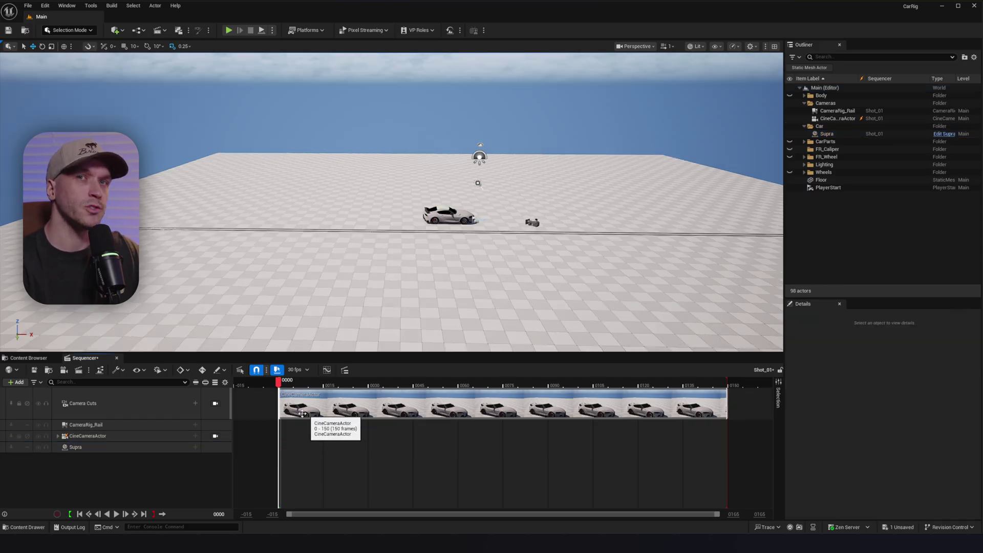
# - Add an Attach track to the Supra with a new binding to CameraRig_Rail
pyautogui.click(195, 447)
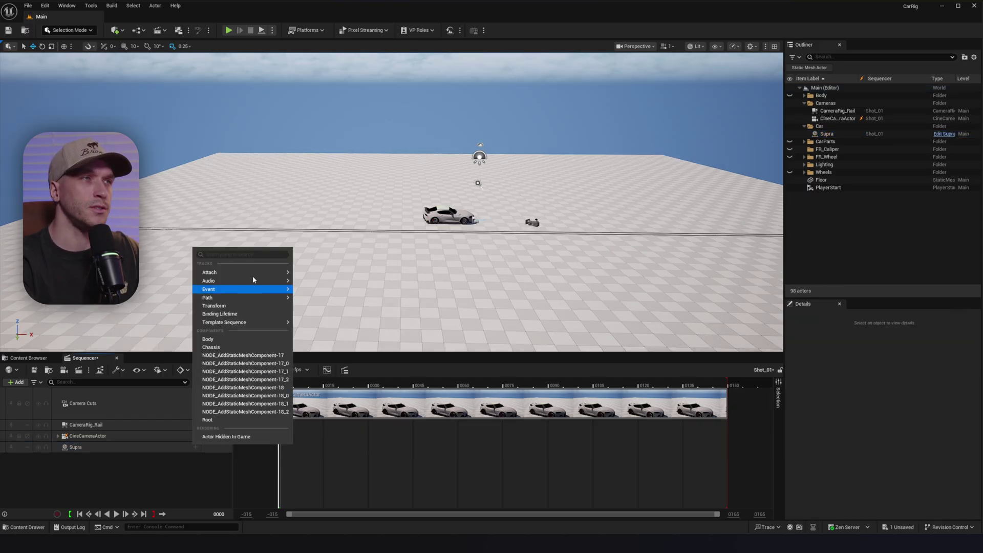
pyautogui.moveTo(253, 273)
pyautogui.moveTo(330, 276)
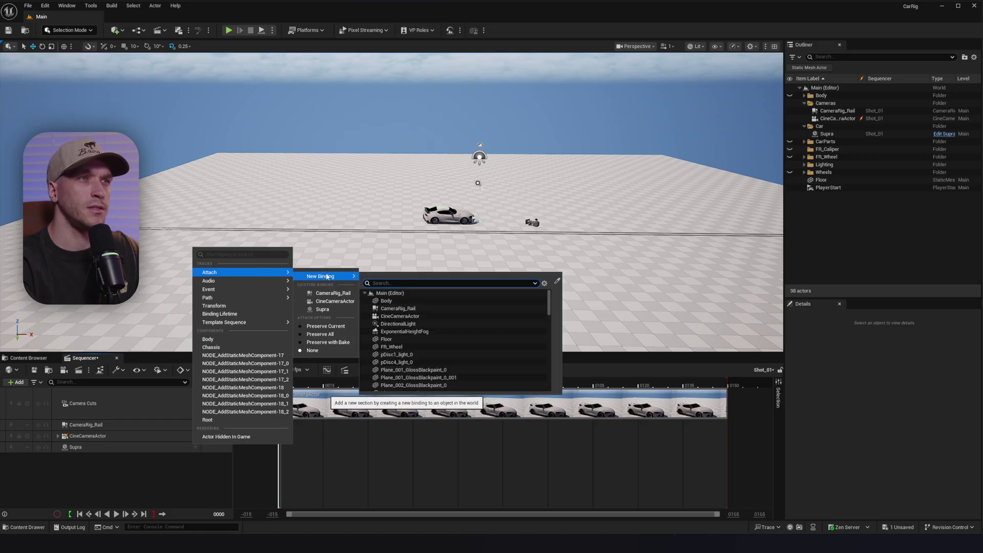
pyautogui.click(413, 306)
pyautogui.moveTo(404, 313); pyautogui.dragTo(351, 307, button='right')
# - Reset the Supra's location to 0, 0, 0 relative to the rail
pyautogui.click(109, 449)
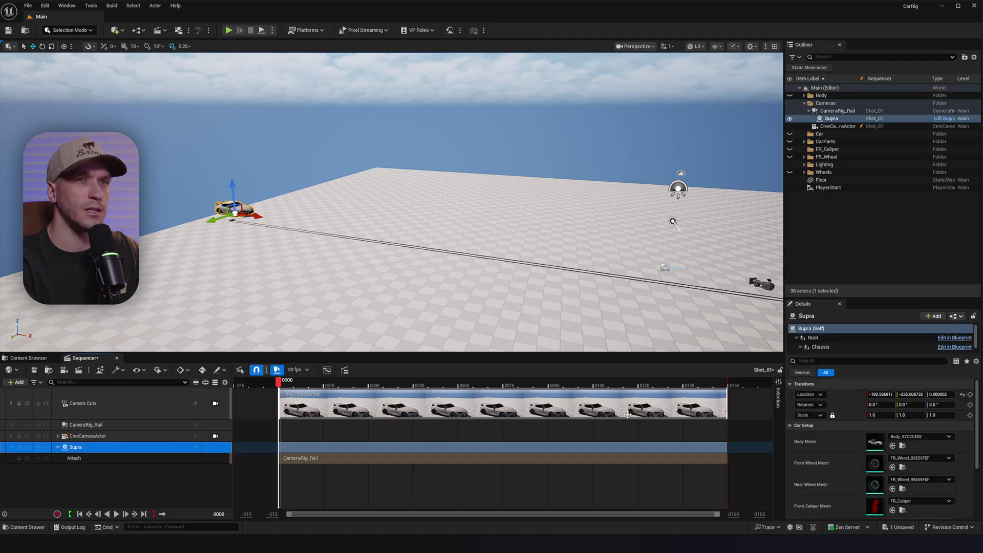
pyautogui.click(962, 395)
pyautogui.press('f')
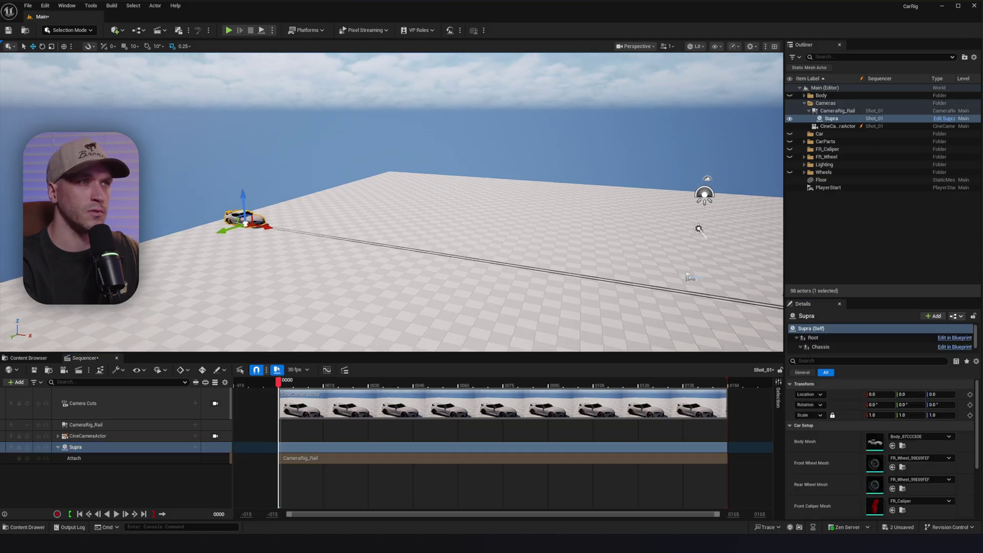
pyautogui.moveTo(389, 215)
pyautogui.mouseDown(button='right')
pyautogui.moveTo(450, 210)
pyautogui.moveTo(399, 215)
pyautogui.mouseUp(button='right')
# - Add a Current Position on Rail track to CameraRig_Rail and key it at 0 on frame 0
pyautogui.click(169, 425)
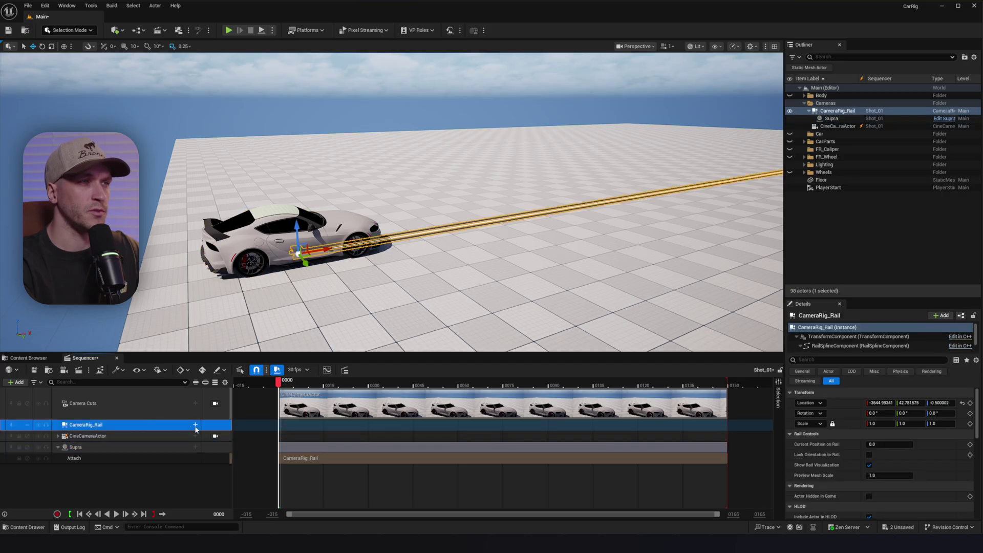
pyautogui.click(195, 425)
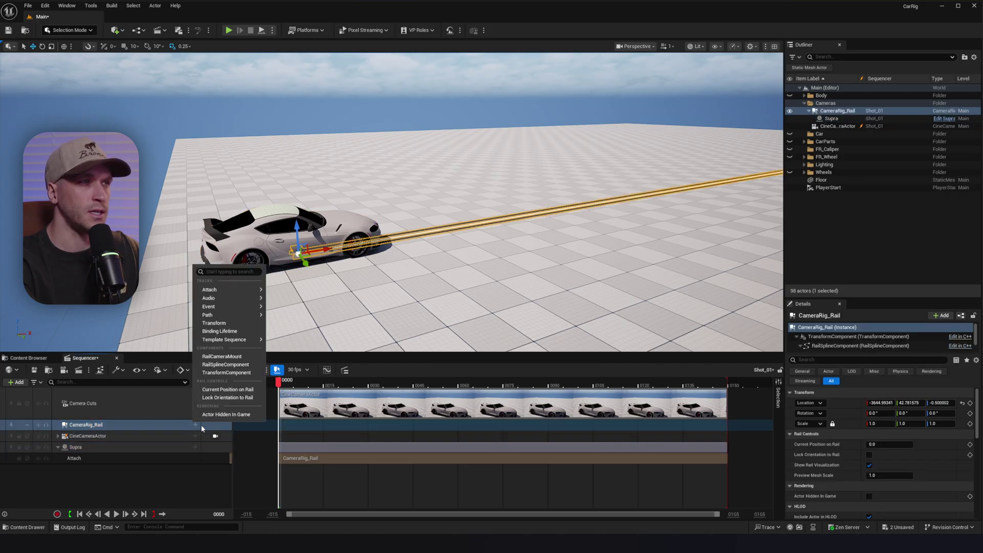
pyautogui.click(247, 391)
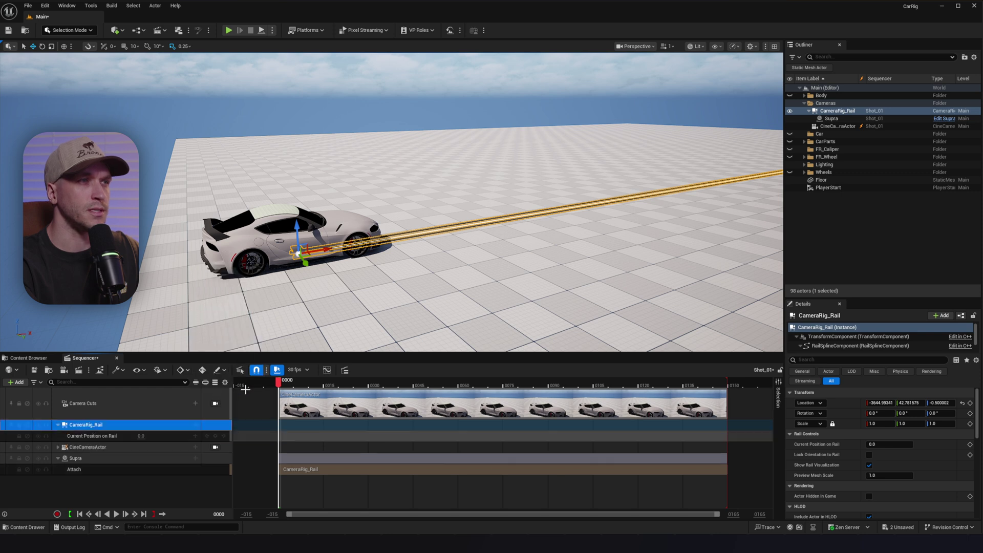
pyautogui.click(216, 437)
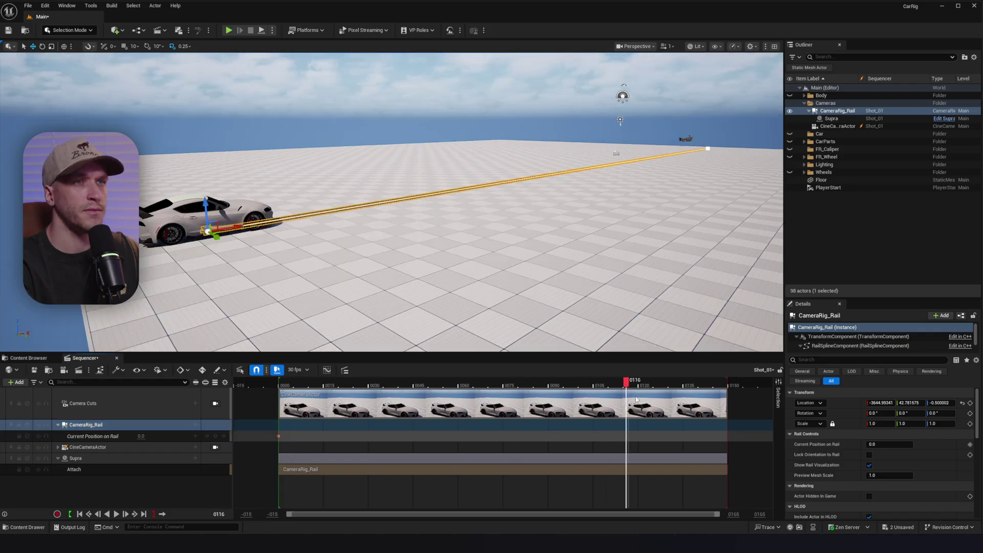
# - Key the rail's Current Position on Rail at 1 on frame 149
pyautogui.moveTo(697, 397); pyautogui.dragTo(726, 399)
pyautogui.click(142, 436)
pyautogui.write('1')
pyautogui.press('Return')
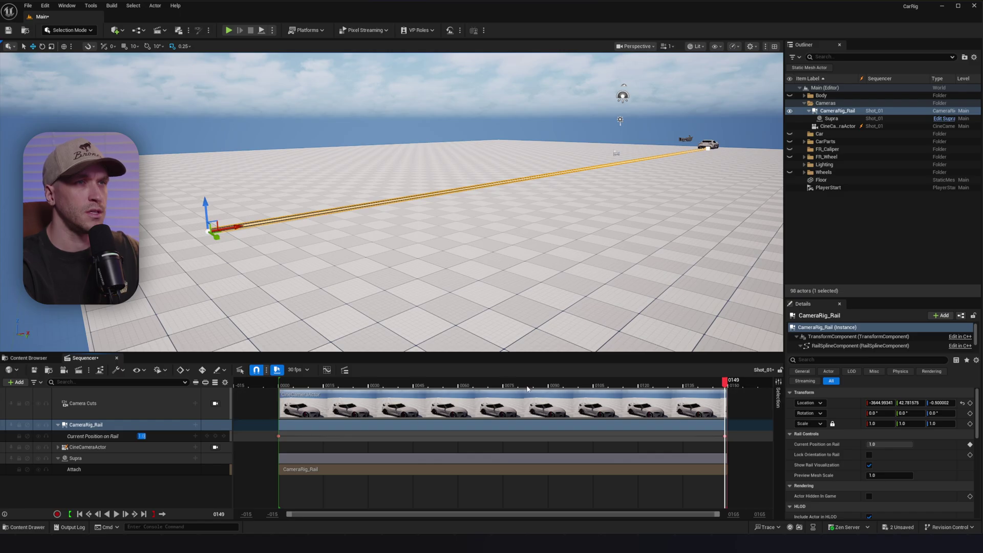
# - Play and scrub the sequence, examining the Supra's height above the rail up close around frame 87
pyautogui.press('Up')
pyautogui.press('space')
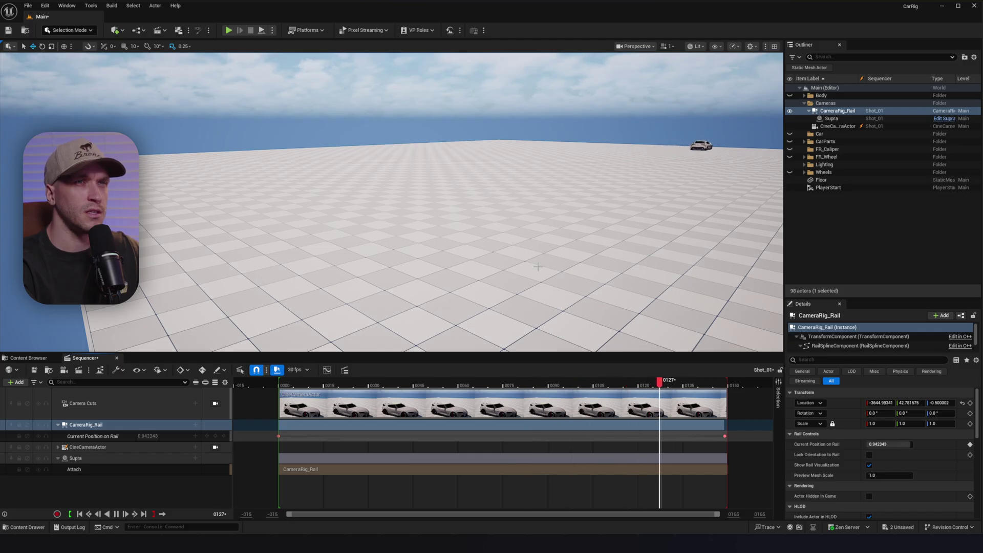
pyautogui.moveTo(348, 385); pyautogui.dragTo(547, 385)
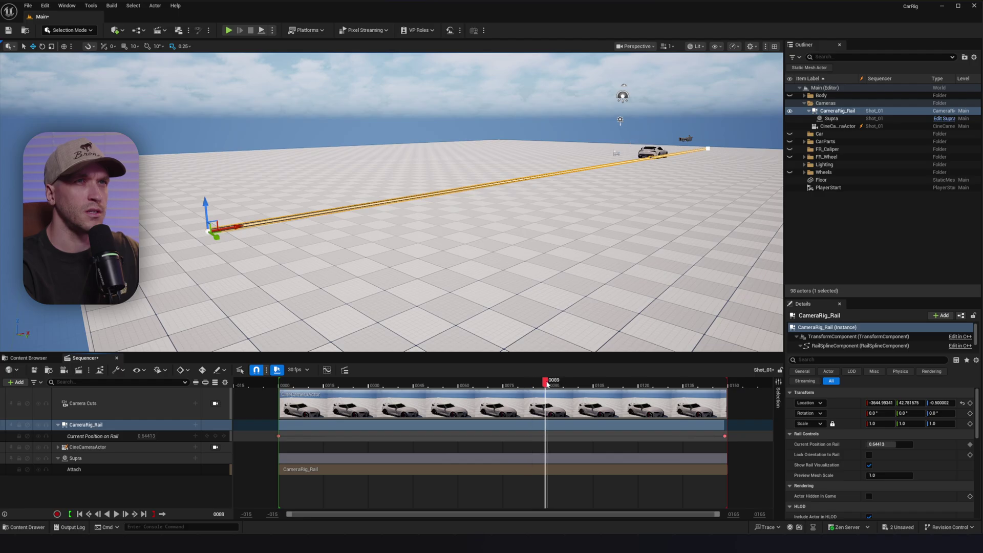
pyautogui.press('w')
pyautogui.moveTo(559, 287); pyautogui.dragTo(609, 264, button='right')
pyautogui.press('d')
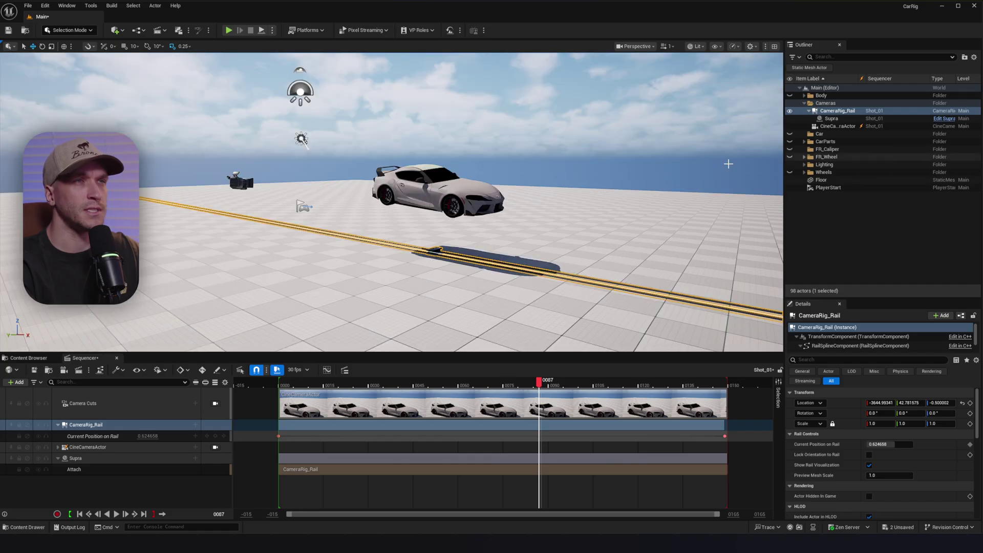
pyautogui.press('w')
pyautogui.moveTo(476, 155); pyautogui.dragTo(500, 156, button='right')
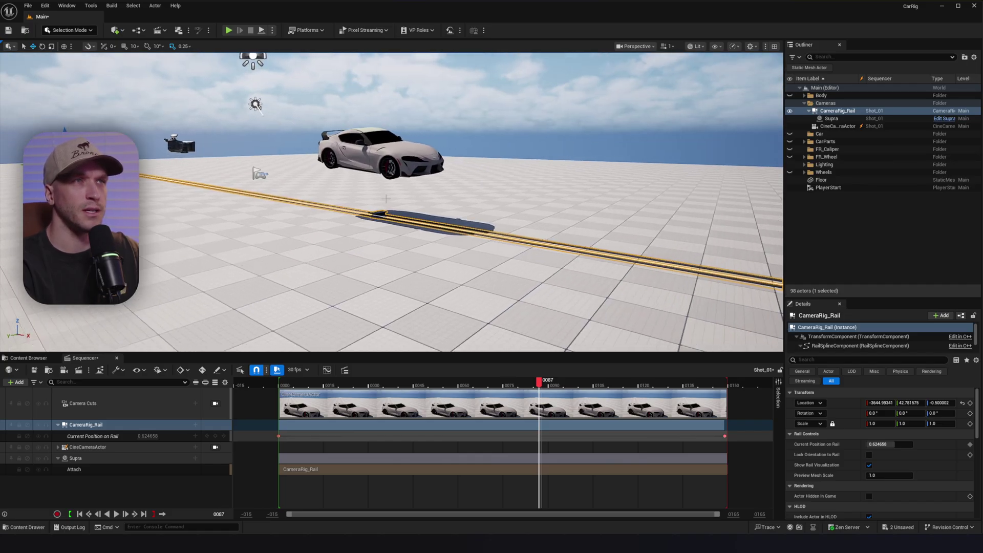
# - Unhide the original car part folders, including FR_Wheel, to check what obstructs the Supra on the rail
pyautogui.click(790, 158)
pyautogui.moveTo(563, 190); pyautogui.dragTo(553, 192, button='right')
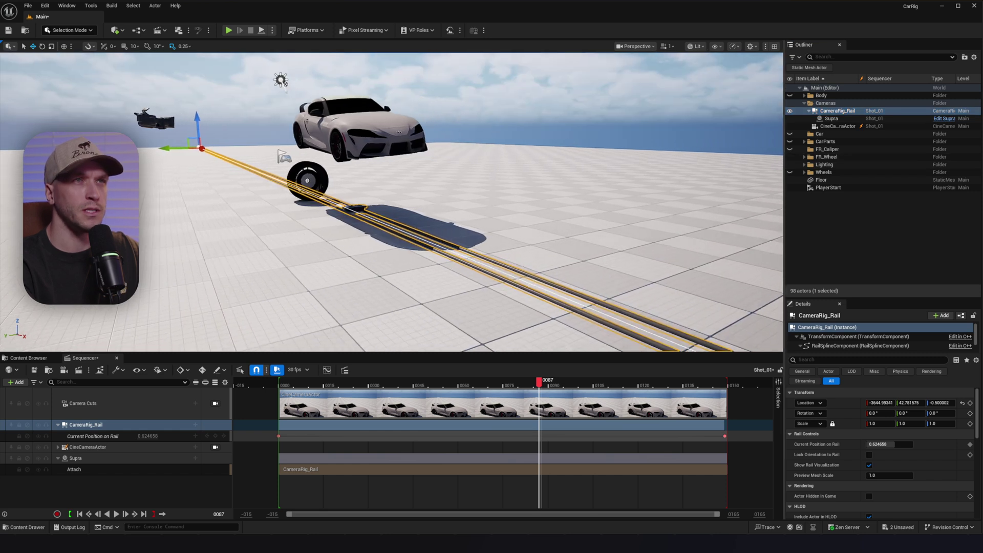
pyautogui.click(805, 157)
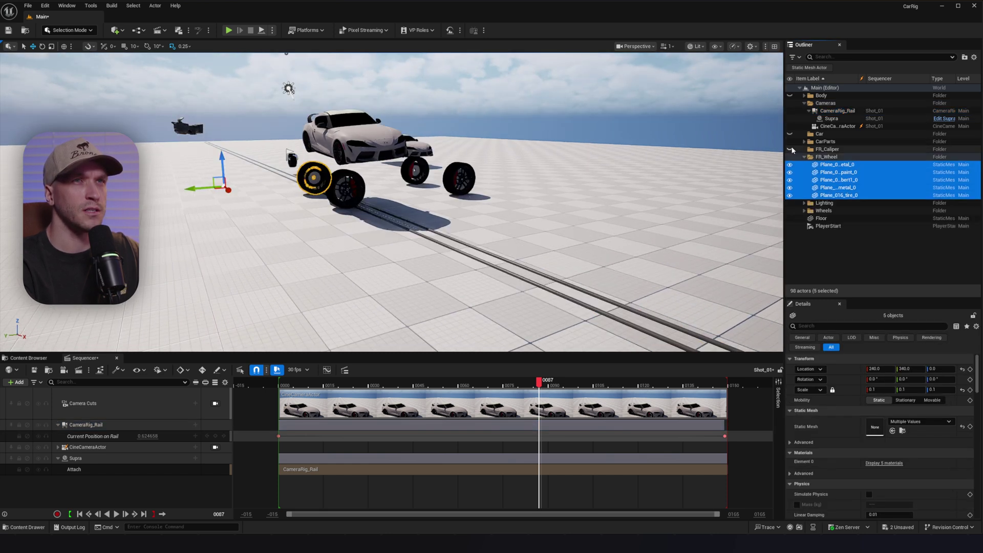
pyautogui.click(789, 142)
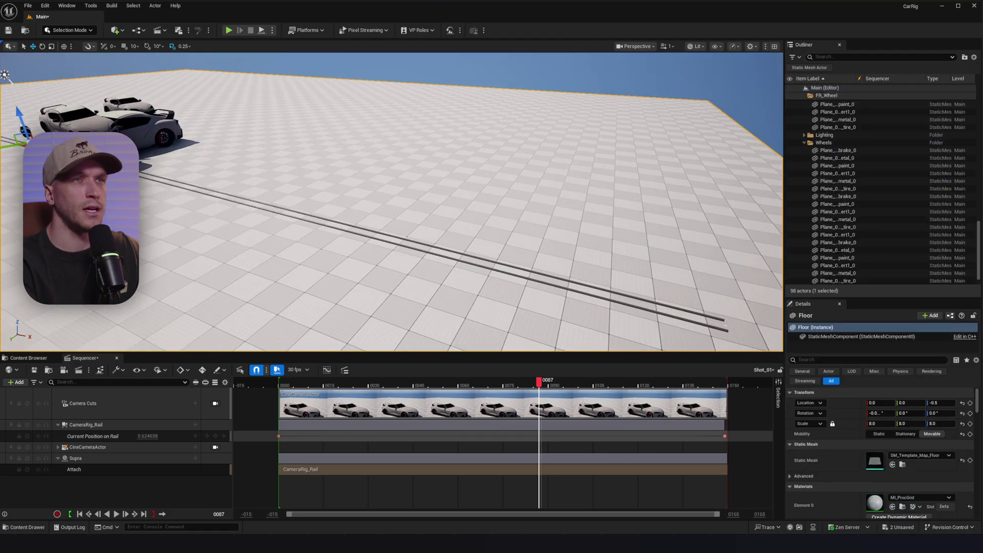
# - Move the camera rail sideways to about Y 970, clear of the original car parts
pyautogui.moveTo(503, 236)
pyautogui.mouseDown(button='right')
pyautogui.moveTo(466, 231)
pyautogui.moveTo(503, 236)
pyautogui.mouseUp(button='right')
pyautogui.click(502, 258)
pyautogui.press('f')
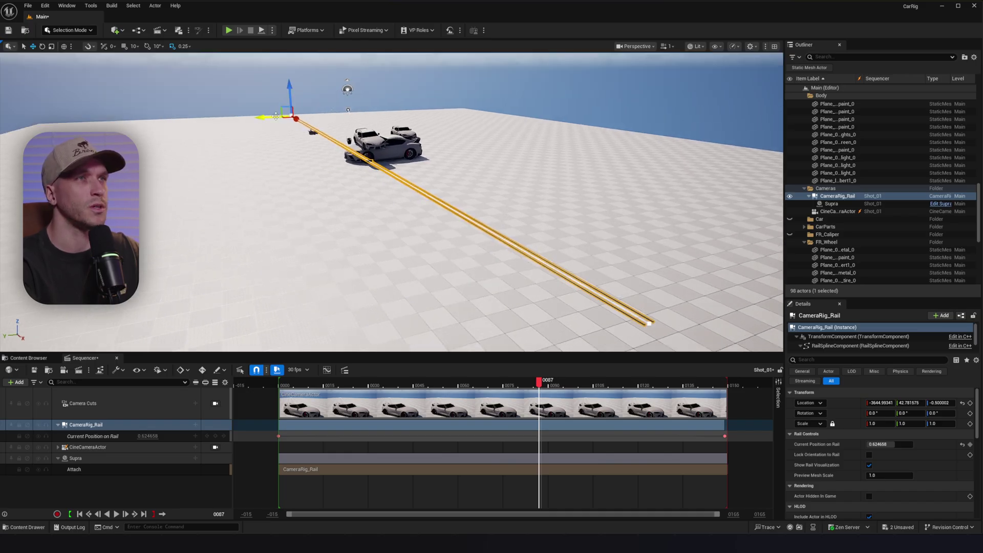
pyautogui.moveTo(266, 117); pyautogui.dragTo(213, 129)
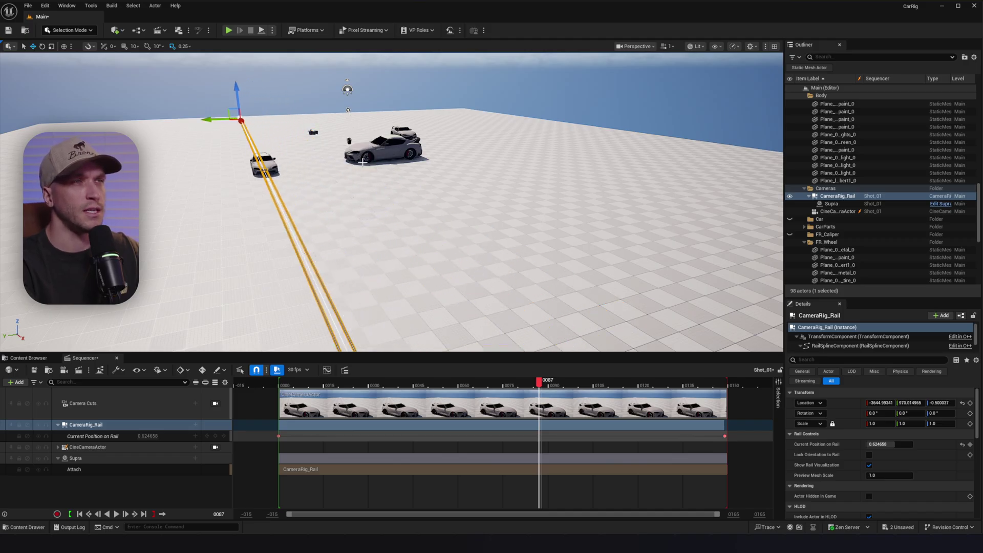
# - Collapse and hide the original part folders in the outliner, and play the shot before returning to frame 0
pyautogui.click(844, 86)
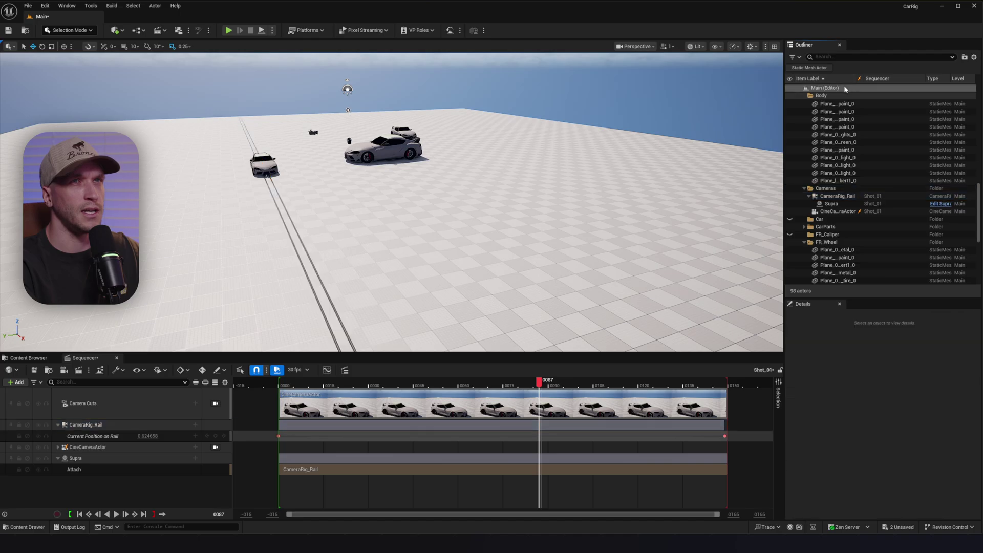
pyautogui.keyDown('shift'); pyautogui.click(800, 88); pyautogui.keyUp('shift')
pyautogui.click(800, 88)
pyautogui.press('space')
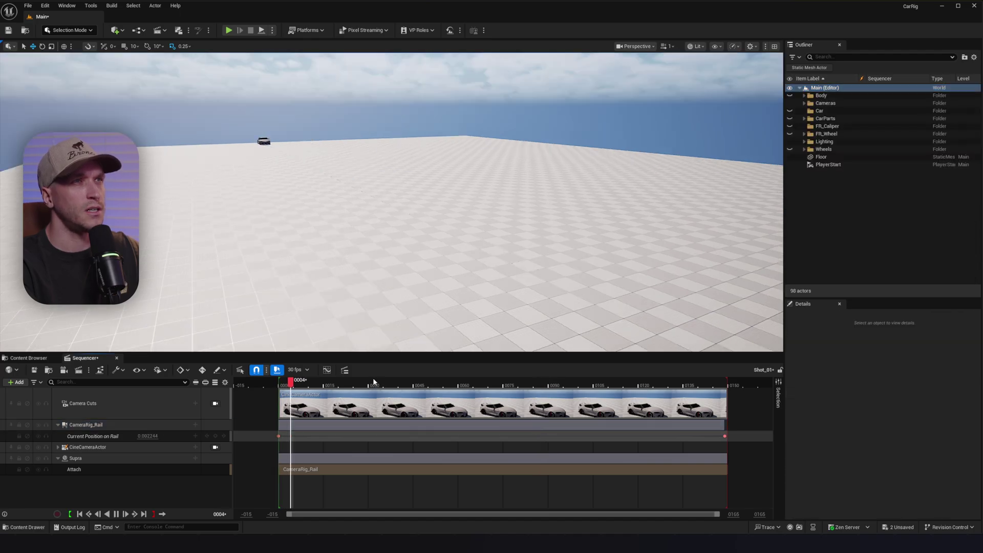
pyautogui.moveTo(374, 381); pyautogui.dragTo(279, 383)
pyautogui.moveTo(358, 215); pyautogui.dragTo(369, 202, button='right')
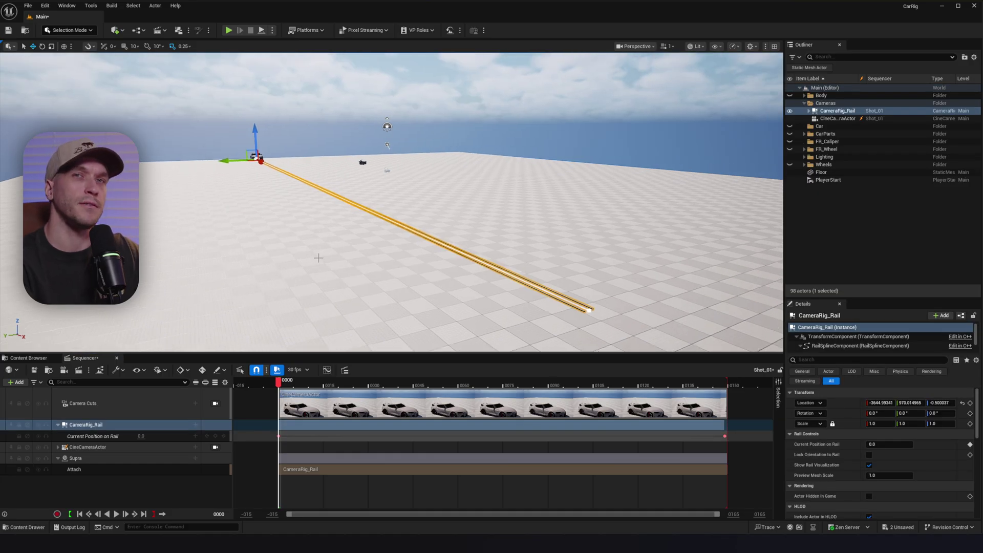
# - Attach the CineCameraActor to the Supra through its existing binding and view the scene through that camera
pyautogui.click(150, 479)
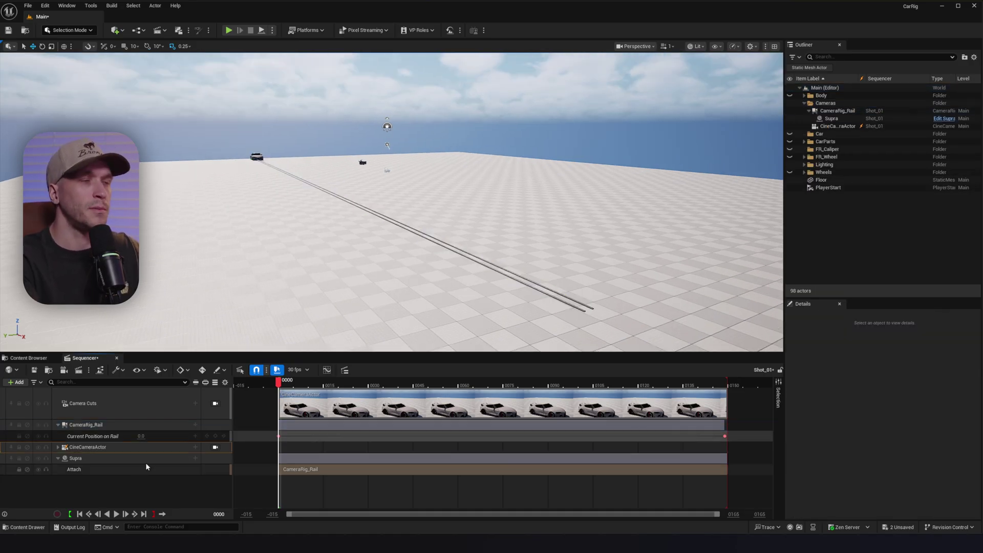
pyautogui.click(196, 448)
pyautogui.moveTo(256, 321)
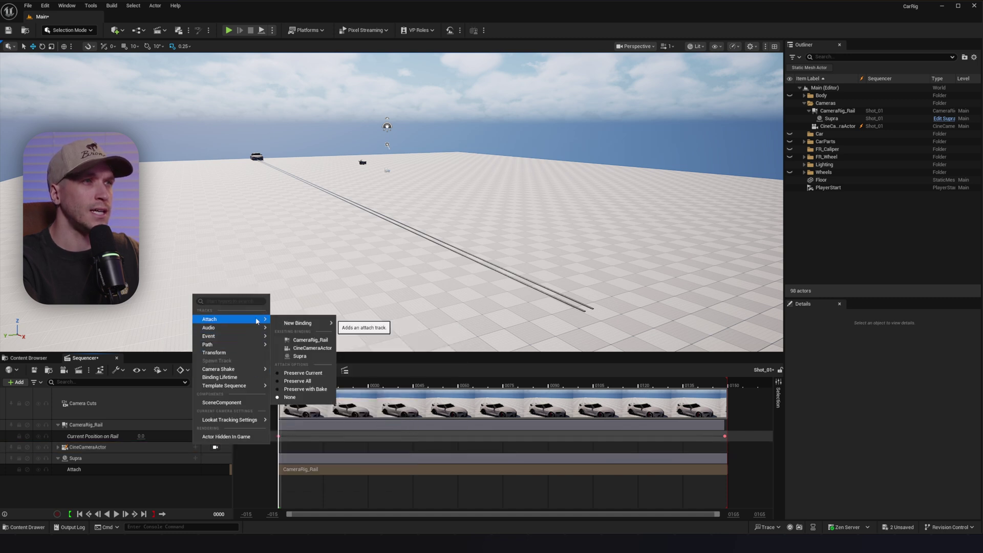
pyautogui.click(316, 357)
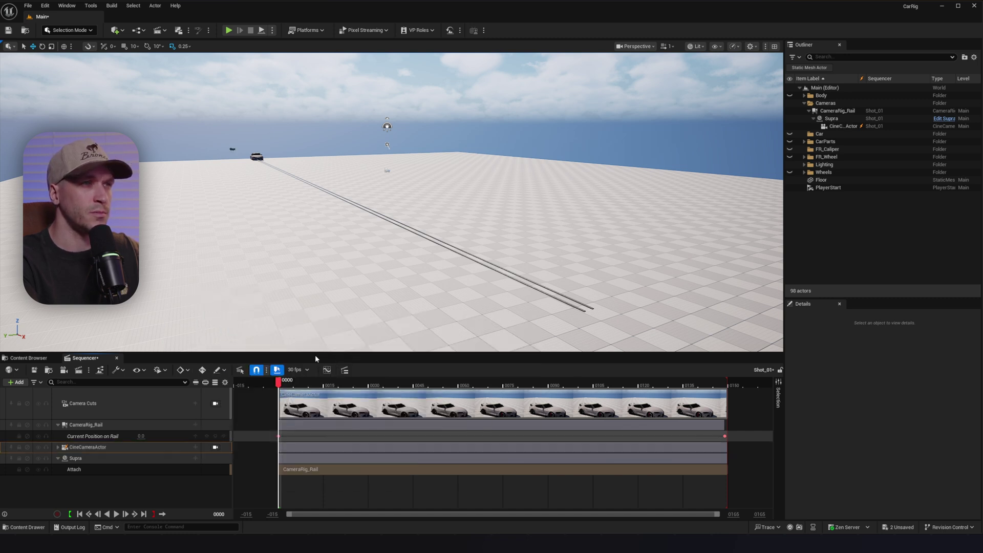
pyautogui.click(216, 447)
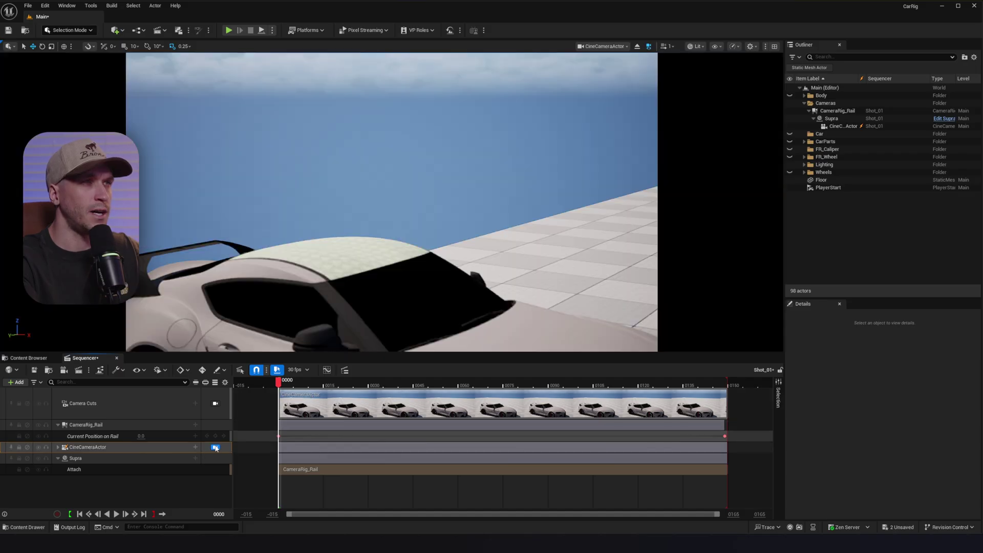
# - Frame the Supra from a front three-quarter angle through the CineCameraActor and set its manual focus distance to the car, checking the debug focus plane
pyautogui.moveTo(392, 202); pyautogui.dragTo(399, 241, button='right')
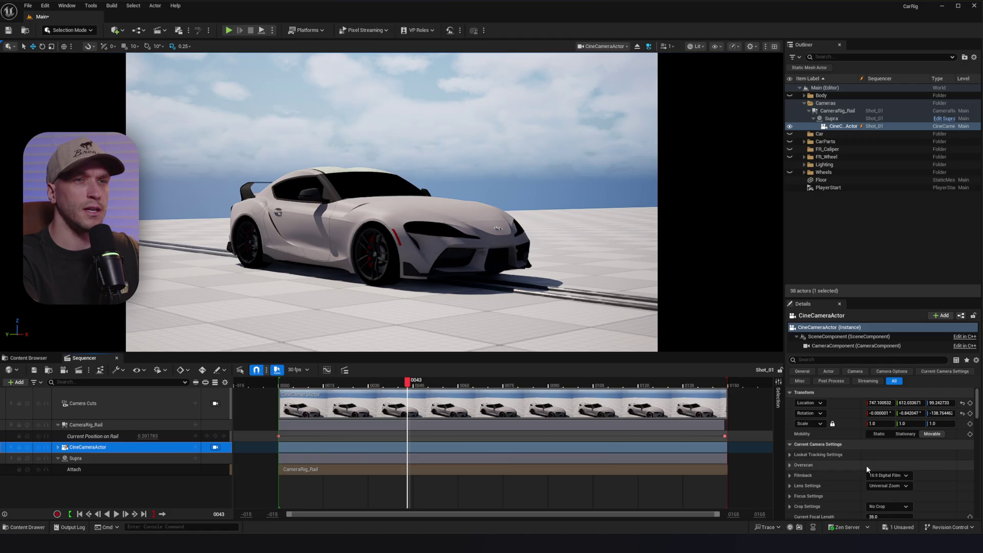
pyautogui.scroll(-5, 849, 454)
pyautogui.click(791, 434)
pyautogui.click(791, 433)
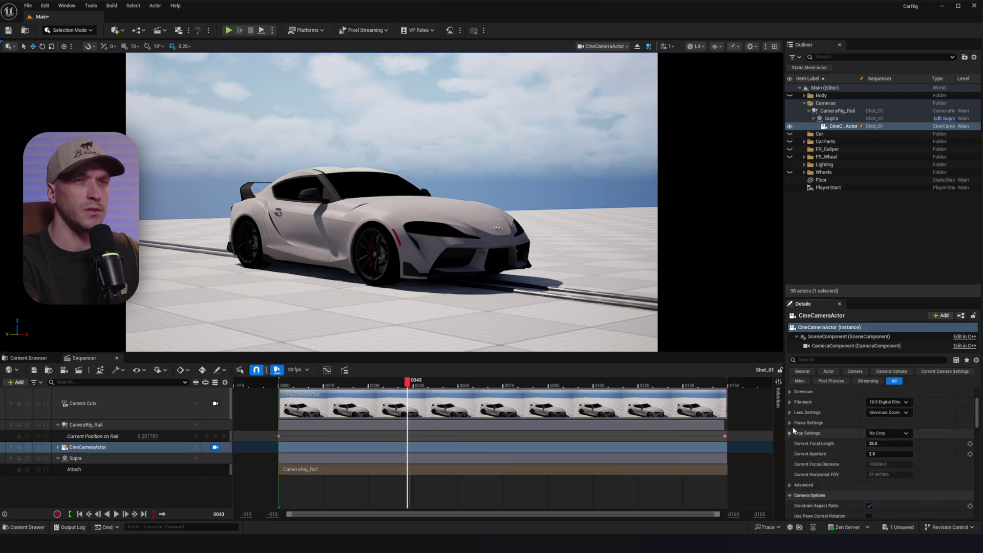
pyautogui.click(790, 423)
pyautogui.click(868, 454)
pyautogui.moveTo(879, 443)
pyautogui.mouseDown()
pyautogui.moveTo(853, 445)
pyautogui.moveTo(876, 456)
pyautogui.mouseUp()
pyautogui.click(870, 454)
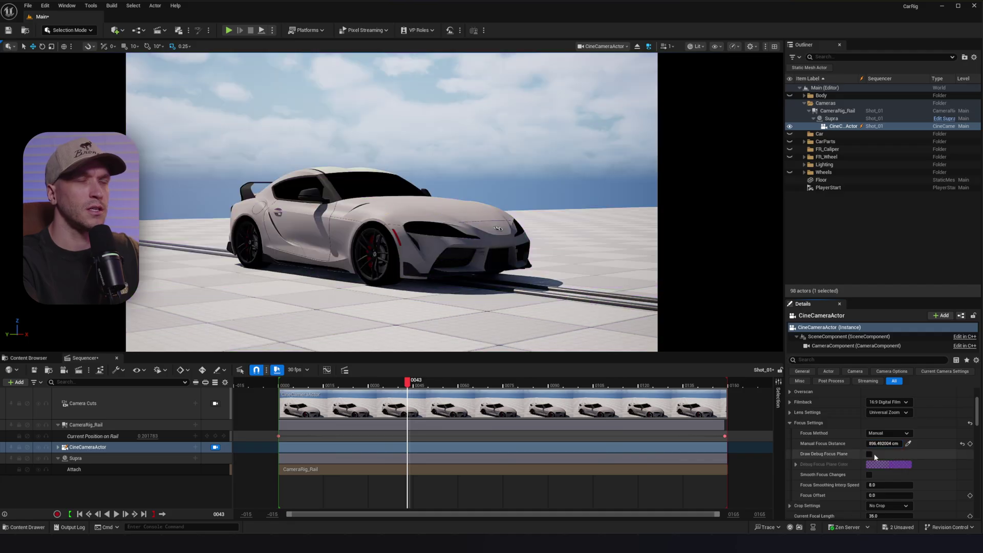
# - Play the shot from its start through the cine camera and return to the perspective view
pyautogui.press('Up')
pyautogui.press('space')
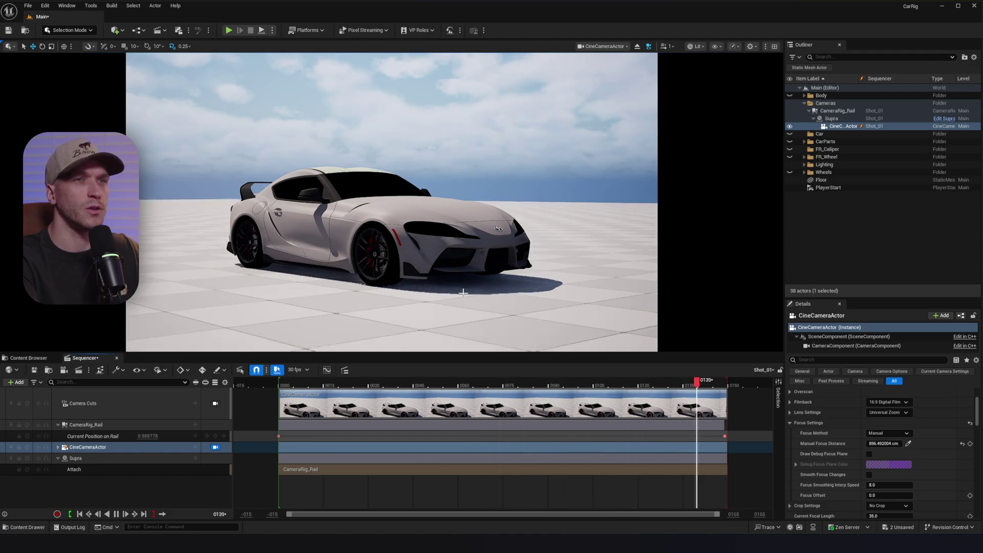
pyautogui.click(215, 448)
pyautogui.click(215, 447)
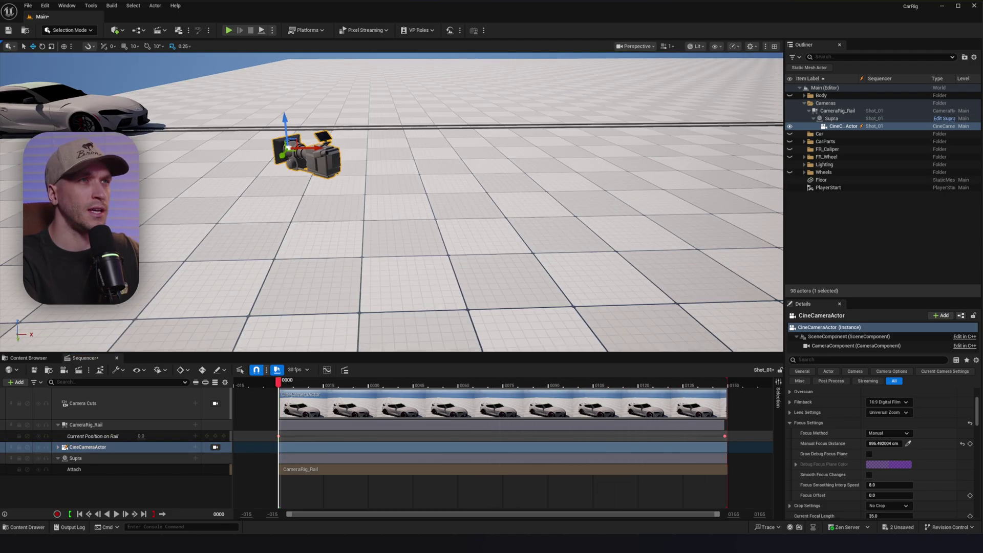
# - Move the camera rail's far end point sideways to about Y -1789 and rotate it about -50° to curve the rail
pyautogui.moveTo(392, 202)
pyautogui.mouseDown(button='right')
pyautogui.moveTo(394, 223)
pyautogui.moveTo(492, 199)
pyautogui.moveTo(505, 212)
pyautogui.moveTo(389, 203)
pyautogui.moveTo(389, 213)
pyautogui.mouseUp(button='right')
pyautogui.click(534, 169)
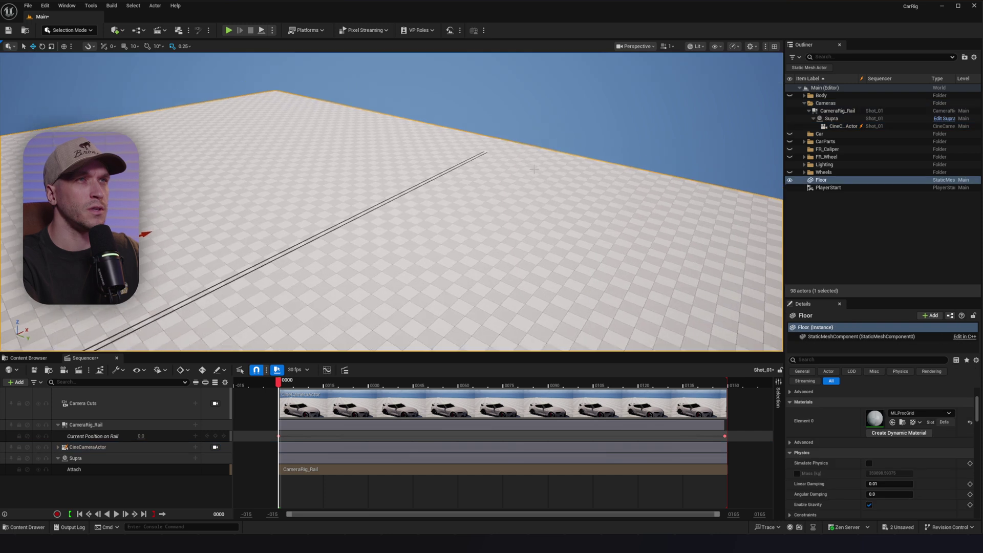
pyautogui.click(485, 151)
pyautogui.click(486, 152)
pyautogui.moveTo(486, 152); pyautogui.dragTo(439, 162, button='right')
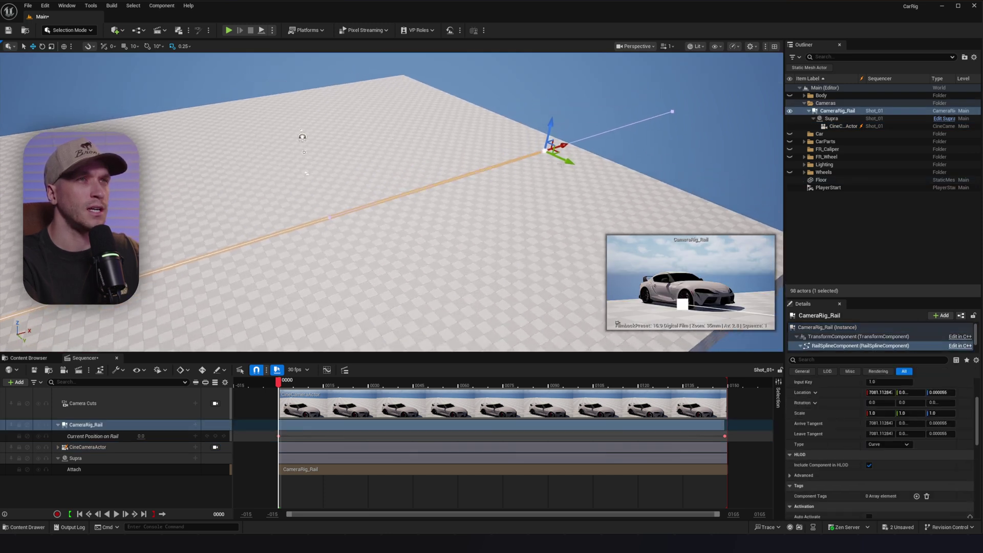
pyautogui.moveTo(566, 159); pyautogui.dragTo(518, 123)
pyautogui.press('e')
pyautogui.moveTo(518, 123); pyautogui.dragTo(445, 140, button='right')
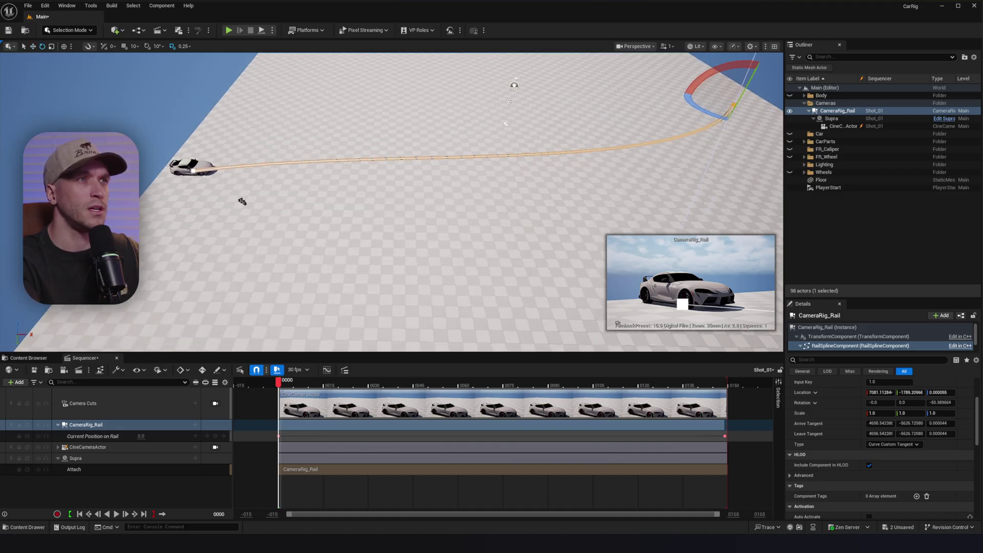
# - Rotate the rail's start point beside the Supra to reshape the beginning of the curve
pyautogui.moveTo(242, 201); pyautogui.dragTo(221, 214, button='right')
pyautogui.click(171, 185)
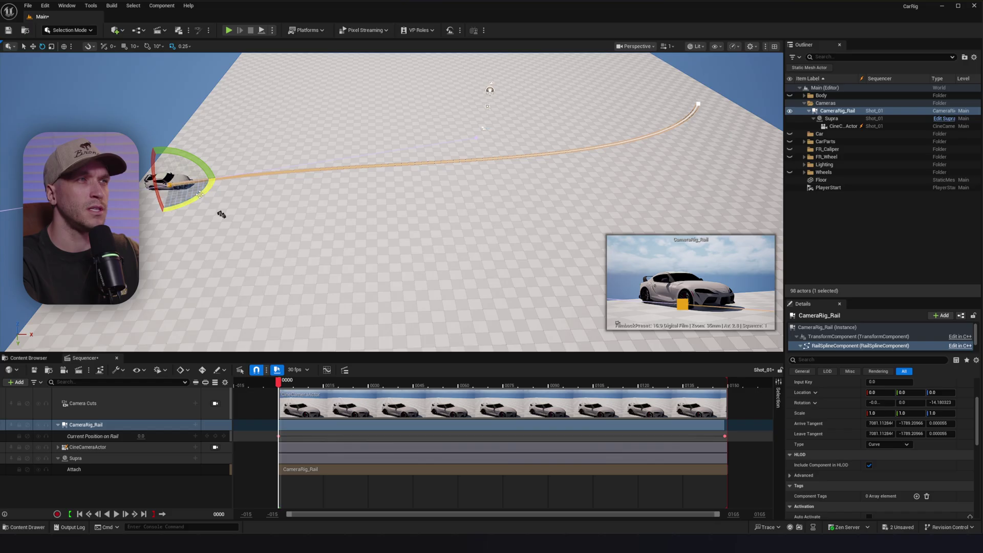
pyautogui.moveTo(200, 194); pyautogui.dragTo(207, 191)
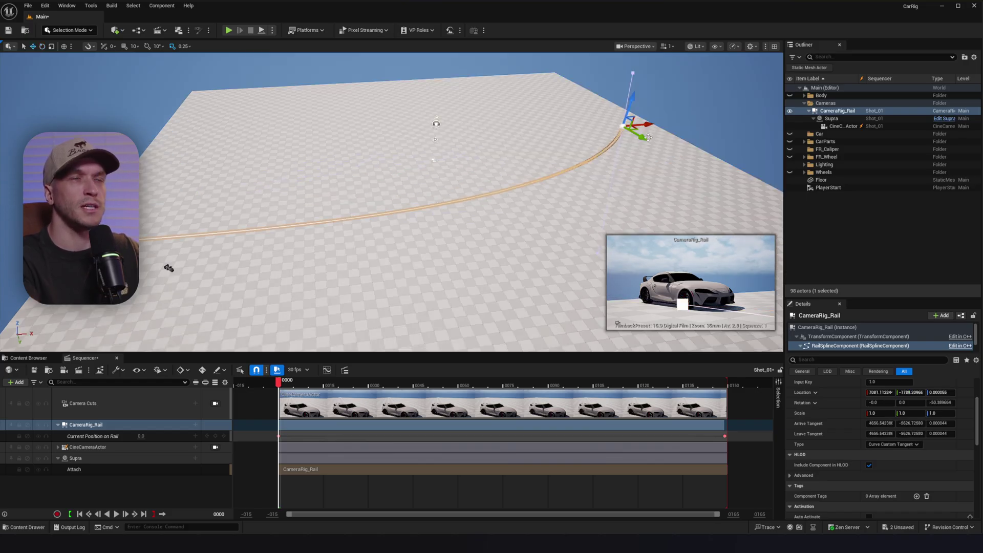
# - Move the rail's far end point farther across the floor and shift its start point to about Y 314, forming a wider curve
pyautogui.moveTo(646, 139); pyautogui.dragTo(535, 99)
pyautogui.click(658, 167)
pyautogui.press('w')
pyautogui.moveTo(579, 157); pyautogui.dragTo(622, 143, button='right')
pyautogui.moveTo(544, 214); pyautogui.dragTo(655, 283)
pyautogui.moveTo(496, 156); pyautogui.dragTo(480, 165, button='right')
pyautogui.click(87, 306)
pyautogui.moveTo(256, 278)
pyautogui.mouseDown(button='right')
pyautogui.moveTo(187, 281)
pyautogui.moveTo(258, 276)
pyautogui.mouseUp(button='right')
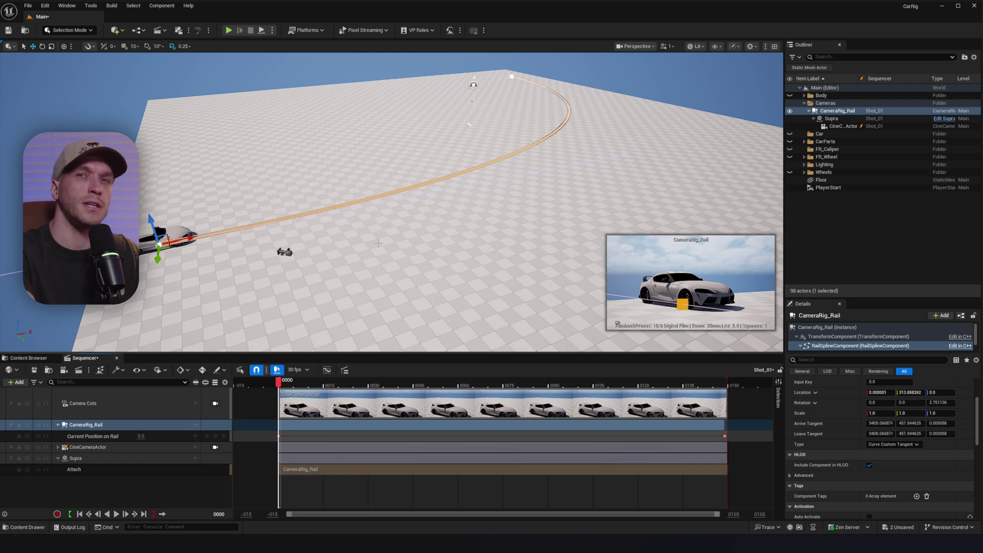
# - Play the shot in the perspective view and stop midway to check the Supra's heading along the curved rail
pyautogui.moveTo(386, 244); pyautogui.dragTo(390, 241, button='right')
pyautogui.press('space')
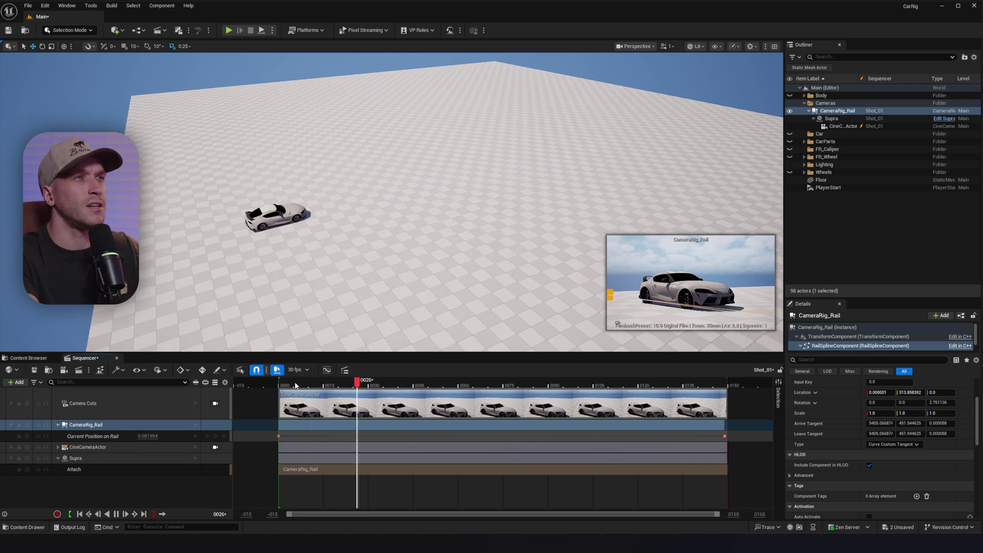
pyautogui.press('space')
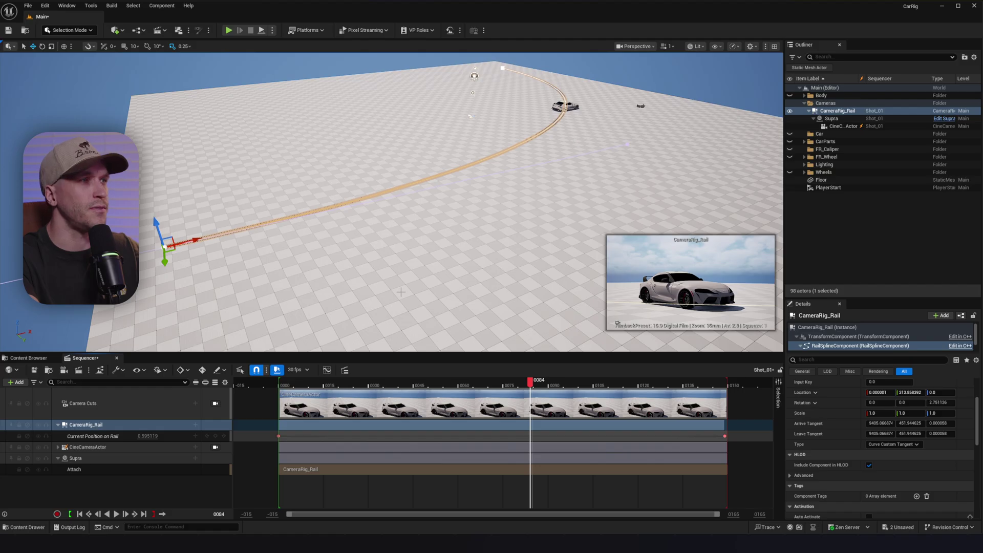
# - Enable Lock Orientation to Rail on the CameraRig_Rail actor
pyautogui.click(125, 427)
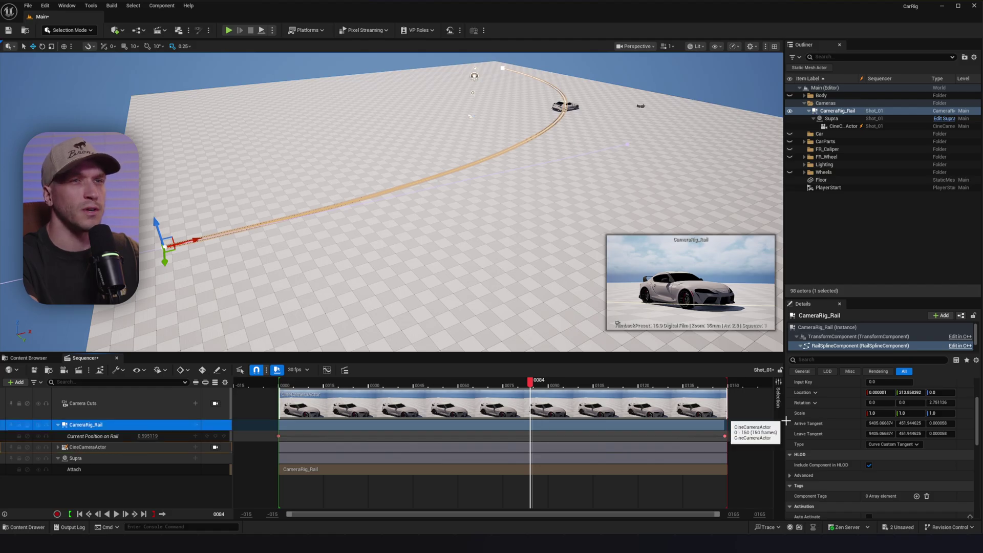
pyautogui.click(844, 327)
pyautogui.scroll(3, 845, 427)
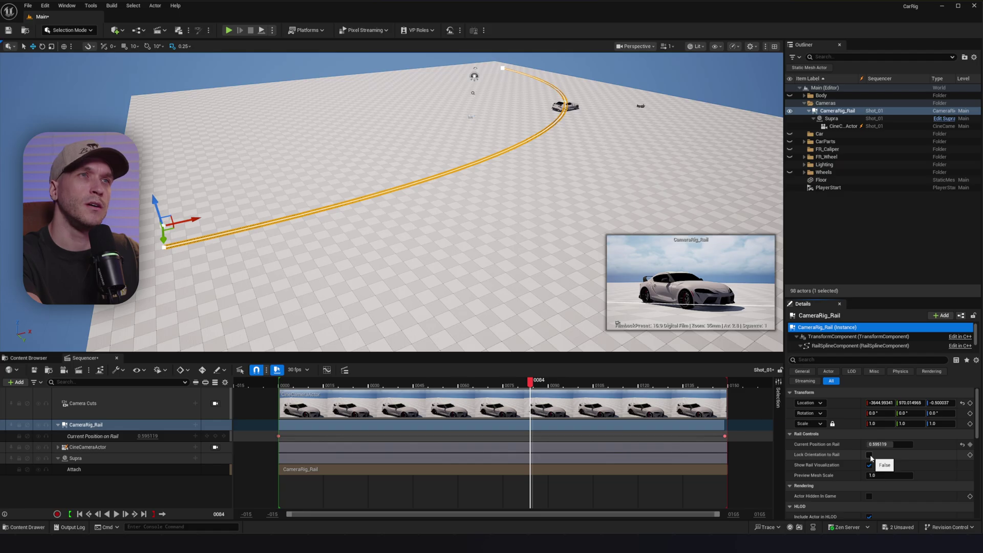
pyautogui.click(869, 455)
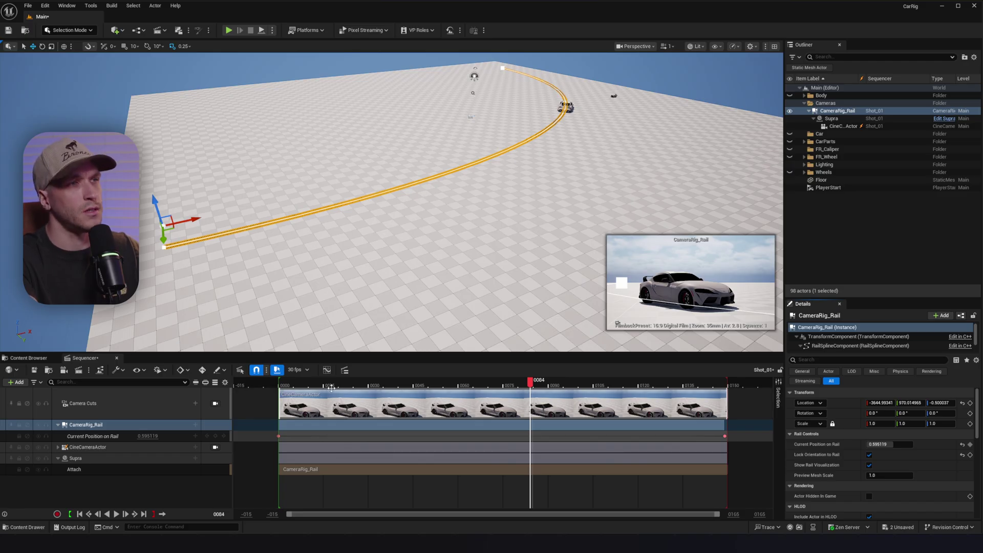
# - Replay the shot from frame 0 in the perspective view and again through the CineCameraActor to check that the Supra follows the curve
pyautogui.click(279, 384)
pyautogui.press('space')
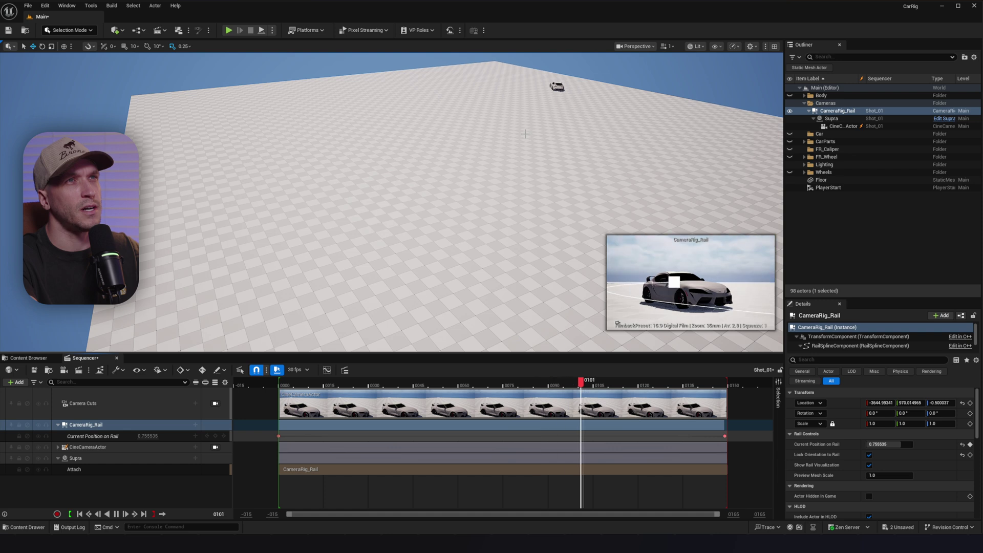
pyautogui.press('space')
pyautogui.click(215, 447)
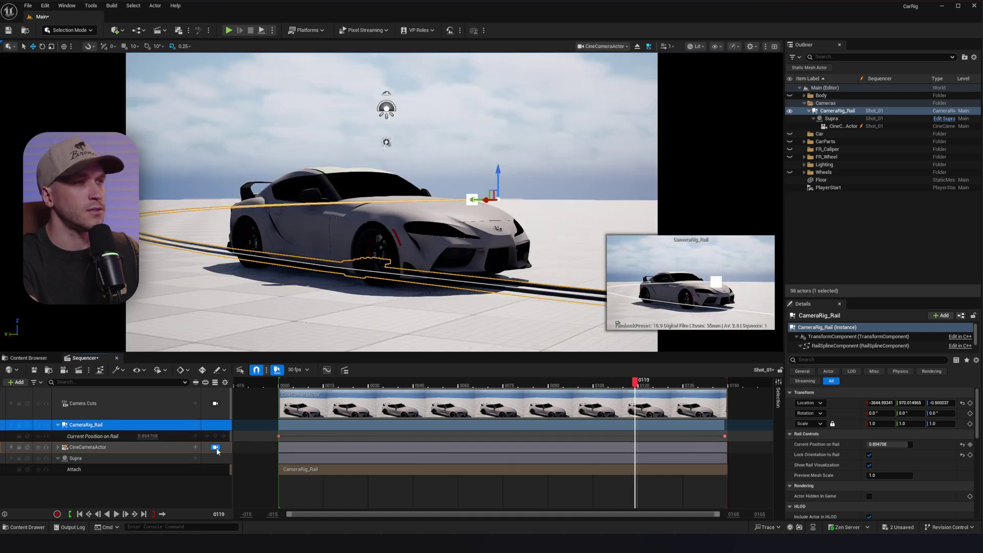
pyautogui.press('Up')
pyautogui.press('space')
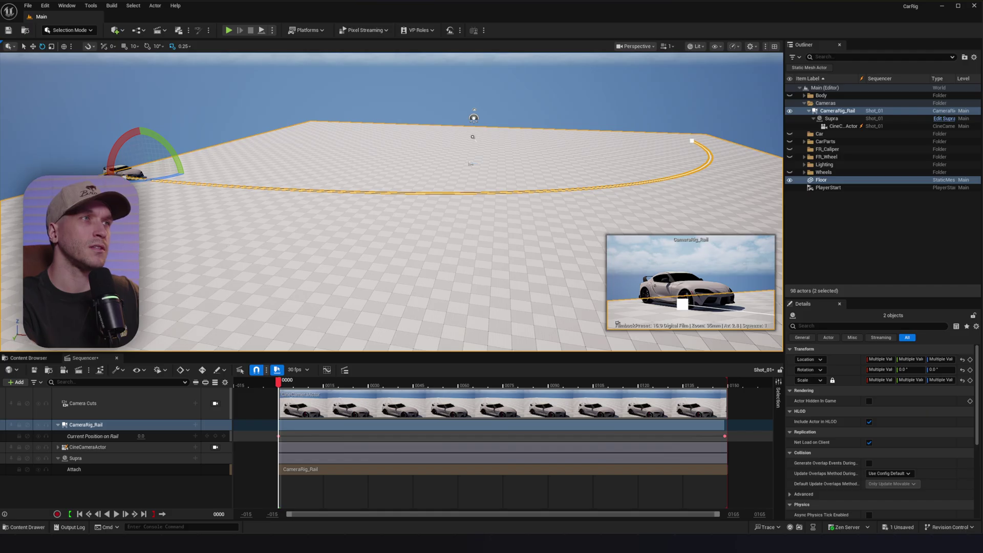
# - Select the camera rail and Floor together, tilt them to a Y rotation of about 13.9°, and play the shot on the slope
pyautogui.click(226, 246)
pyautogui.click(112, 424)
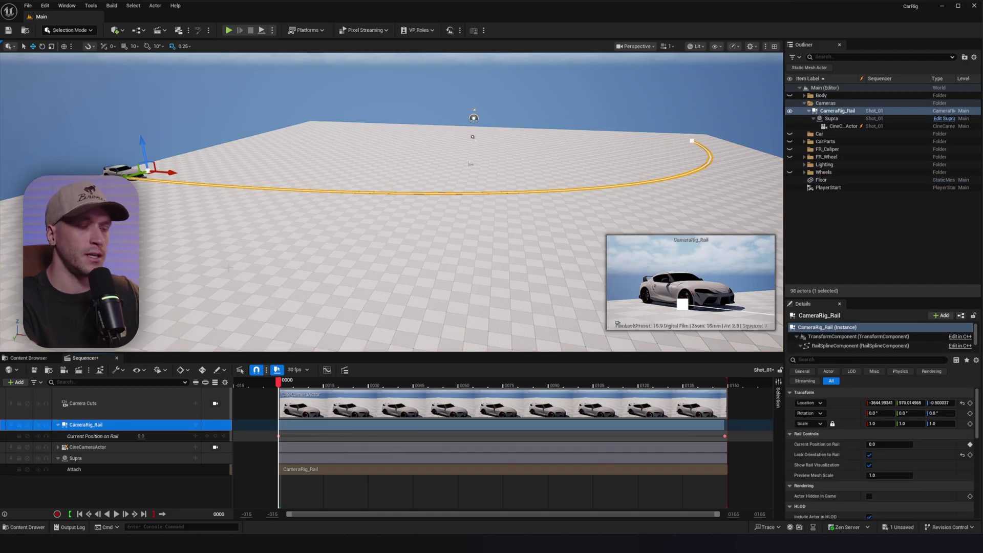
pyautogui.keyDown('ctrl'); pyautogui.click(295, 232); pyautogui.keyUp('ctrl')
pyautogui.press('e')
pyautogui.moveTo(487, 134); pyautogui.dragTo(290, 385)
pyautogui.press('space')
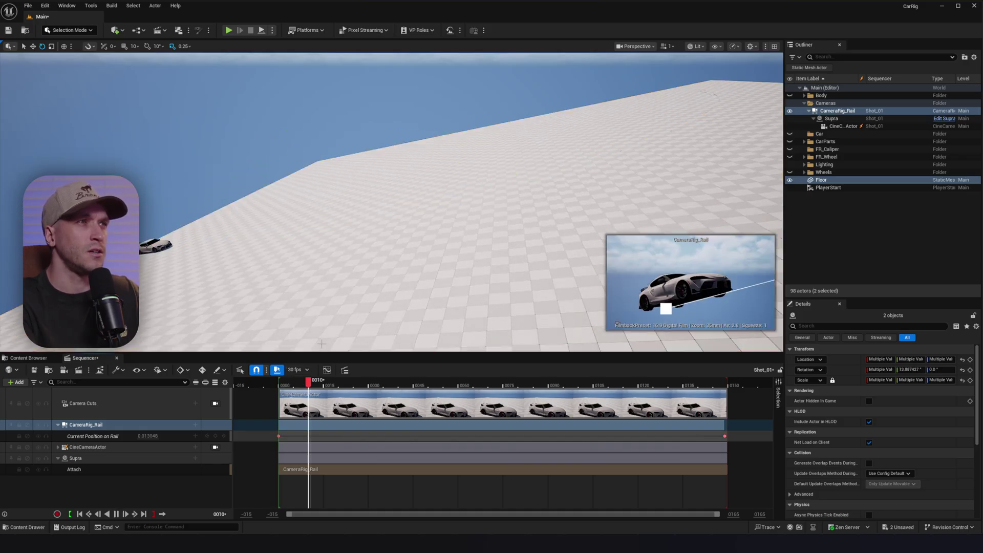
pyautogui.moveTo(310, 289); pyautogui.dragTo(407, 260, button='right')
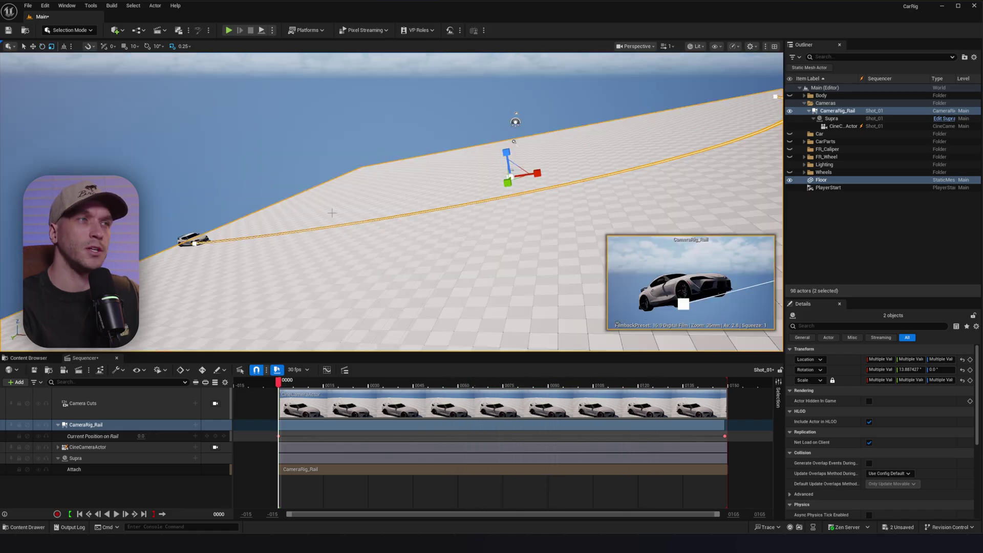